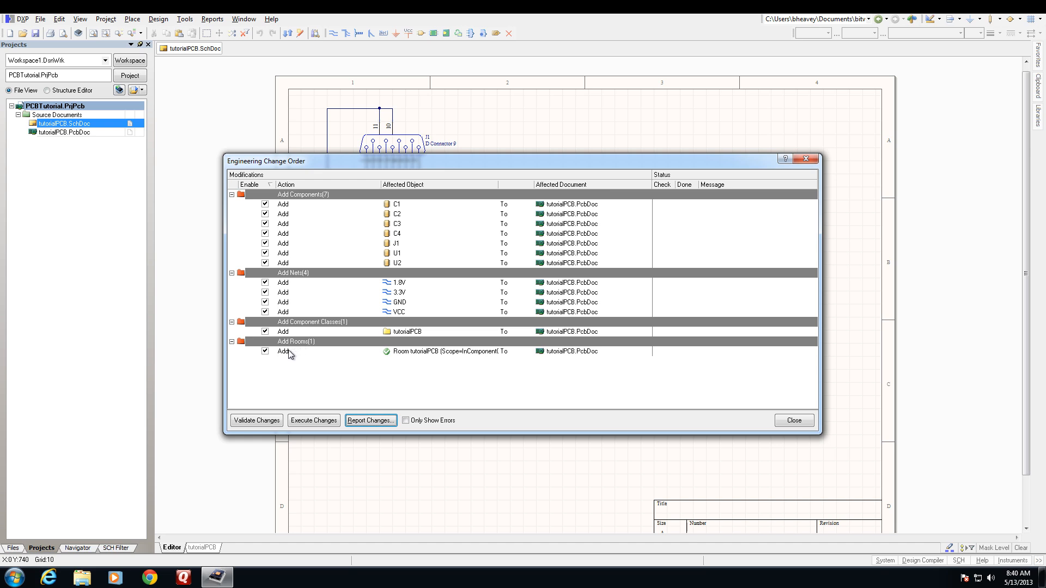
# Exclude the room addition from the engineering change order and execute the remaining changes to tutorialPCB.PcbDoc.
pyautogui.click(265, 352)
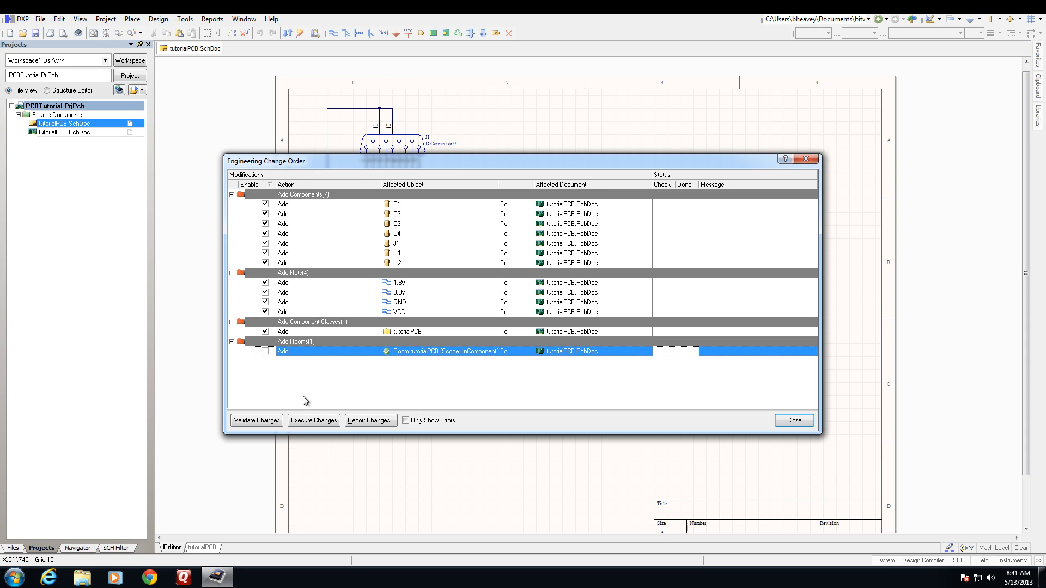
pyautogui.click(307, 424)
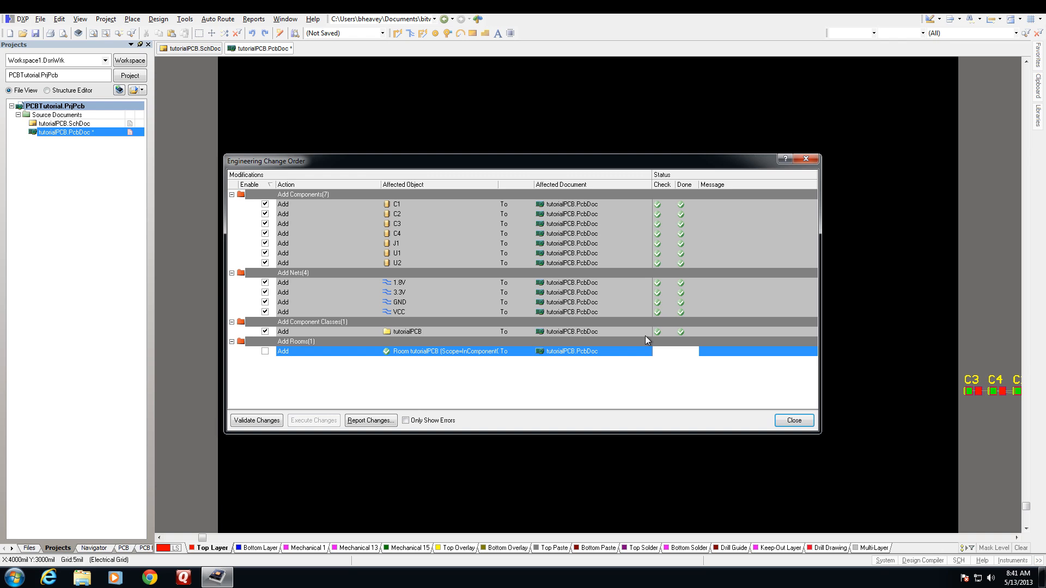
pyautogui.click(794, 420)
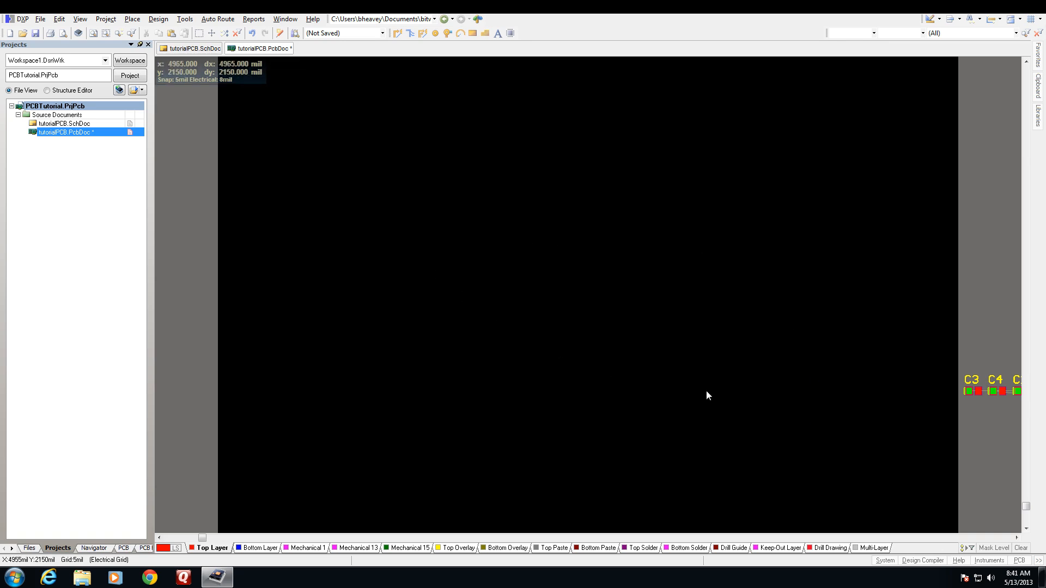
pyautogui.keyDown('shift'); pyautogui.scroll(-1, 711, 395); pyautogui.keyUp('shift')
pyautogui.keyDown('shift'); pyautogui.scroll(-1, 710, 393); pyautogui.keyUp('shift')
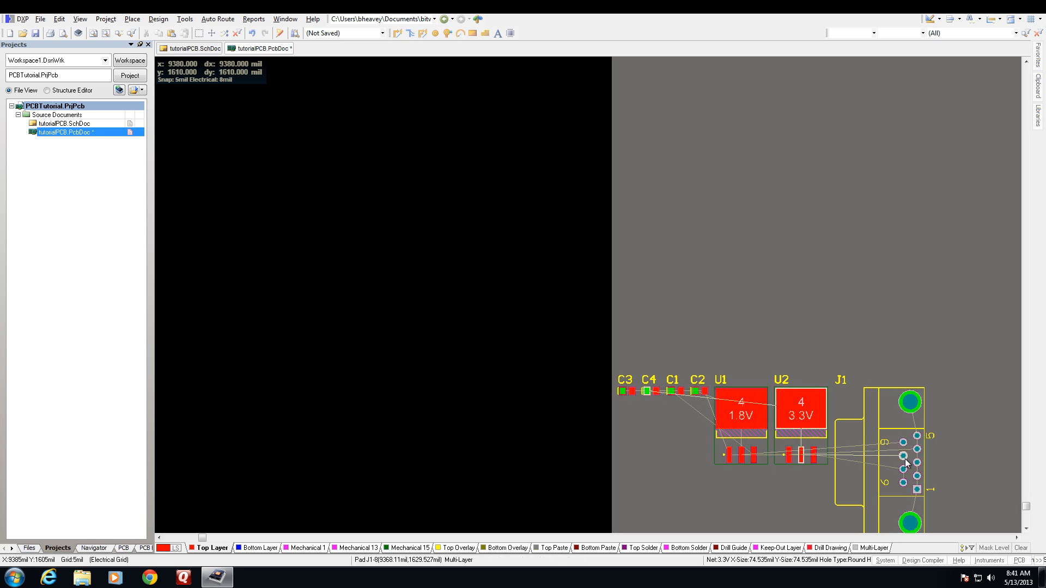
pyautogui.keyDown('shift'); pyautogui.hscroll(-3, 769, 353); pyautogui.keyUp('shift')
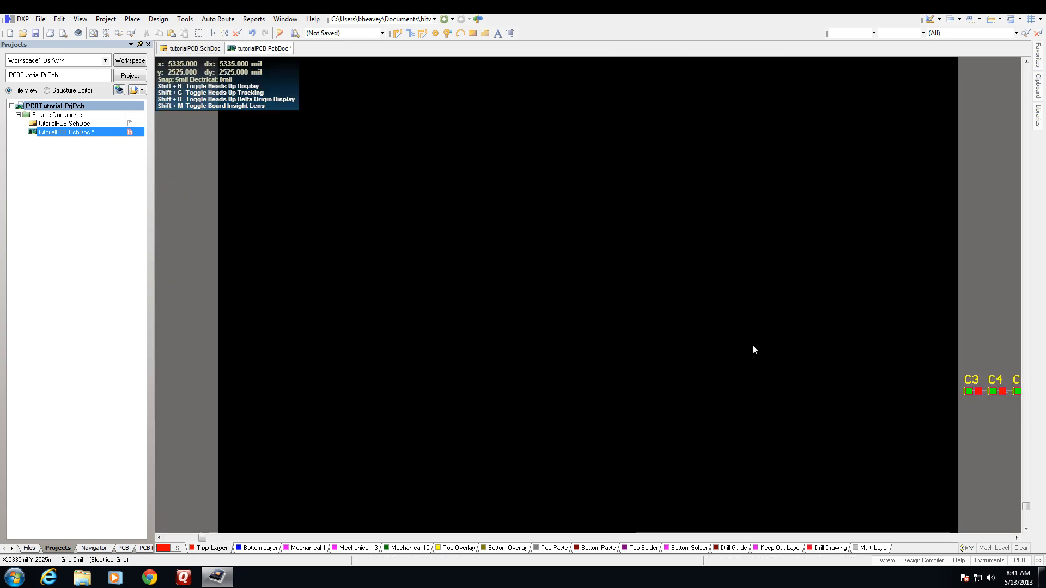
pyautogui.keyDown('shift'); pyautogui.hscroll(2, 753, 344); pyautogui.keyUp('shift')
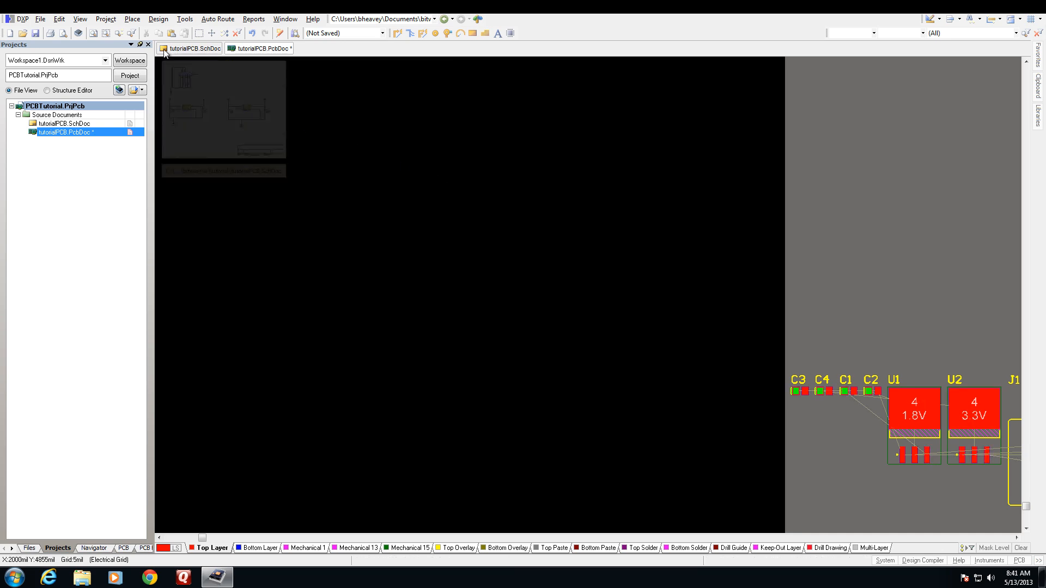
# Set the maximum width in the Width routing design rule to 100 mil for both the Top Layer and Bottom Layer.
pyautogui.click(158, 20)
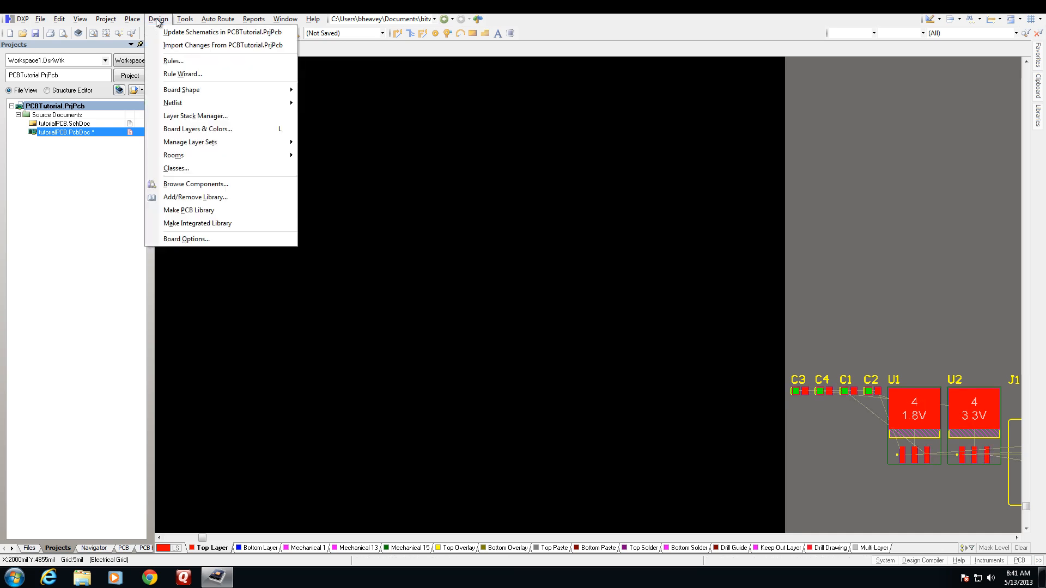
pyautogui.click(176, 62)
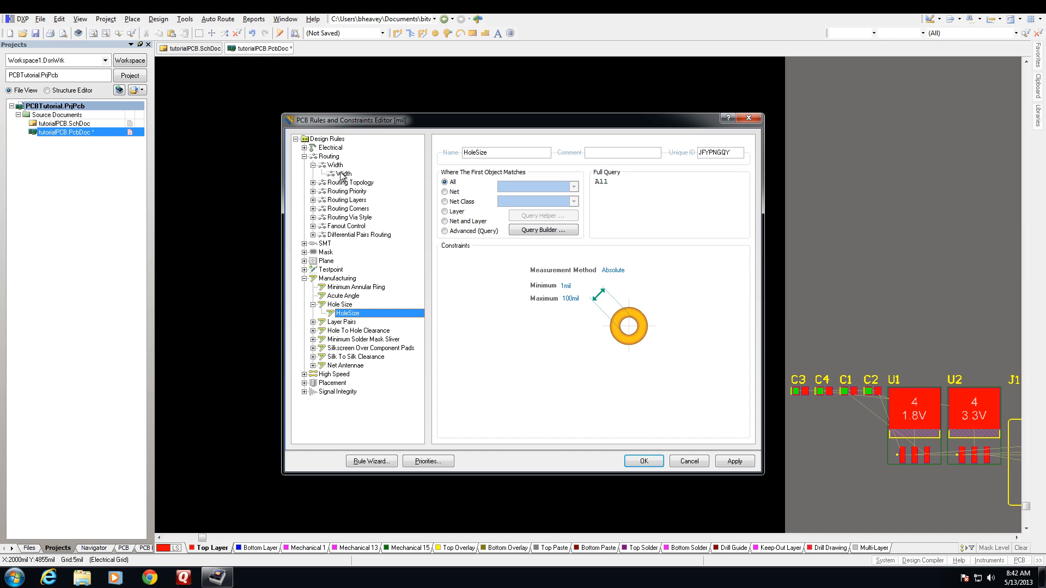
pyautogui.click(327, 156)
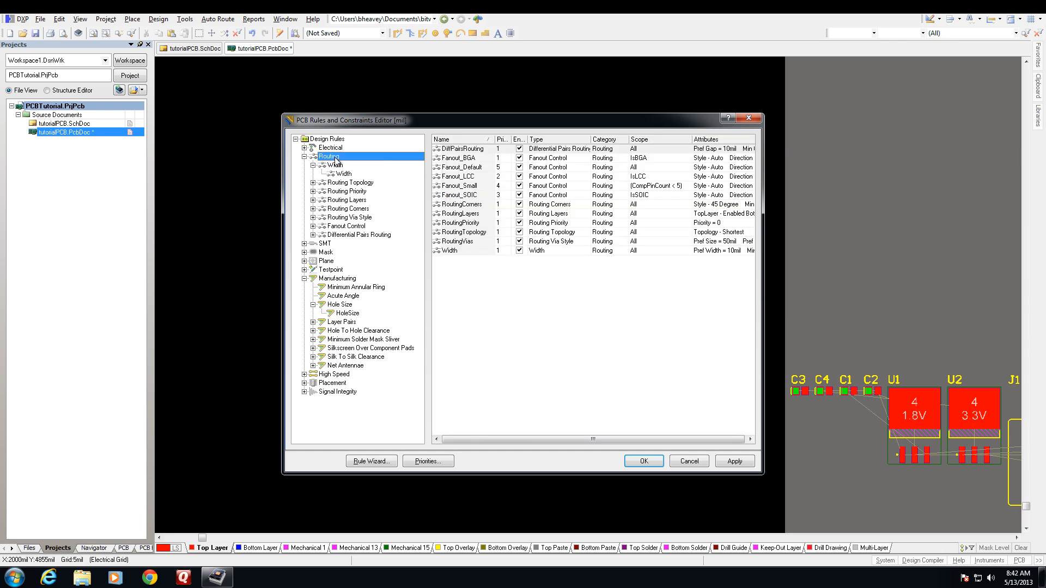
pyautogui.click(339, 174)
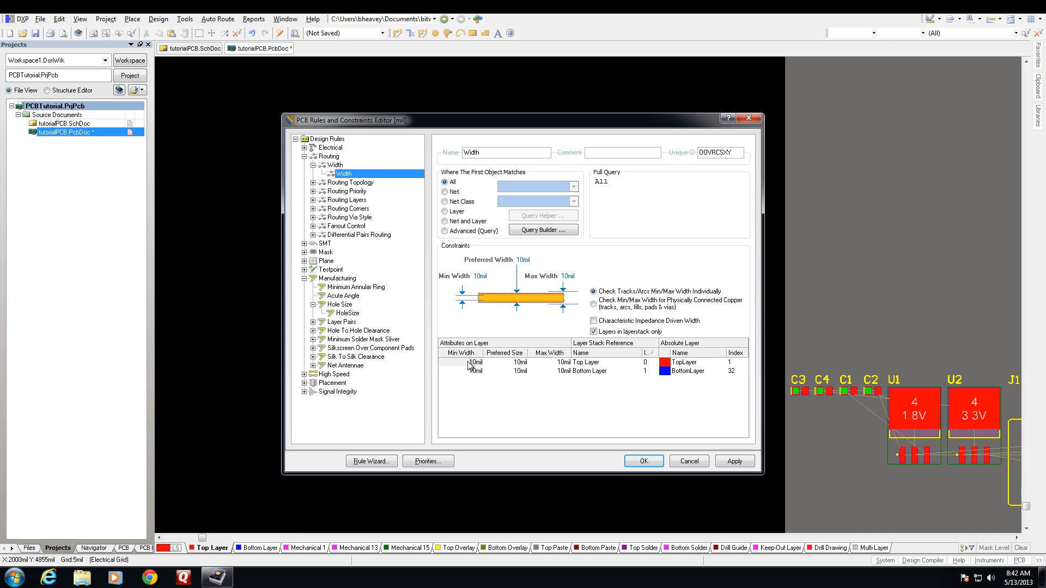
pyautogui.click(521, 364)
pyautogui.click(557, 362)
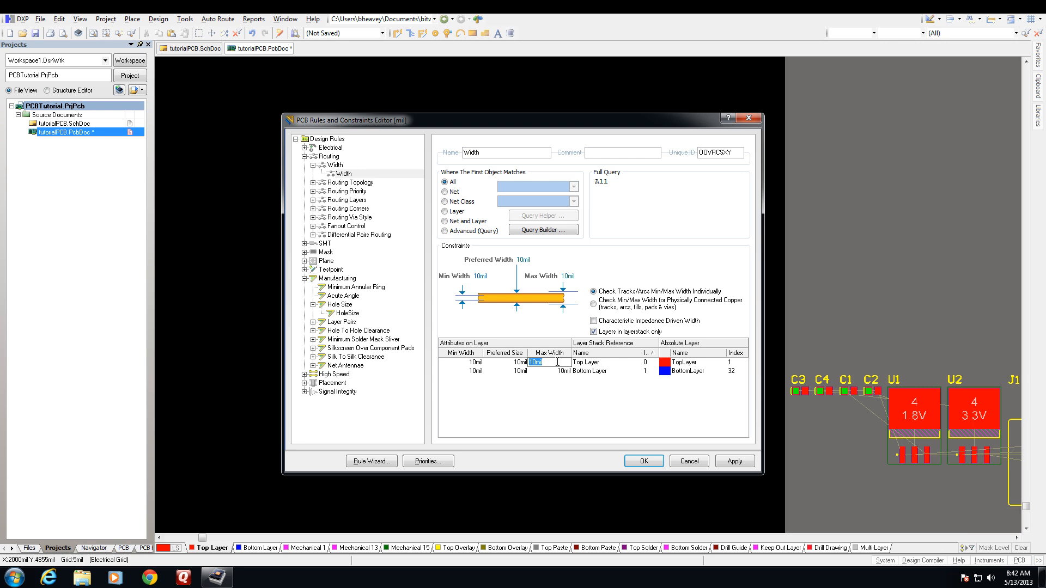
pyautogui.write('100')
pyautogui.press('Return')
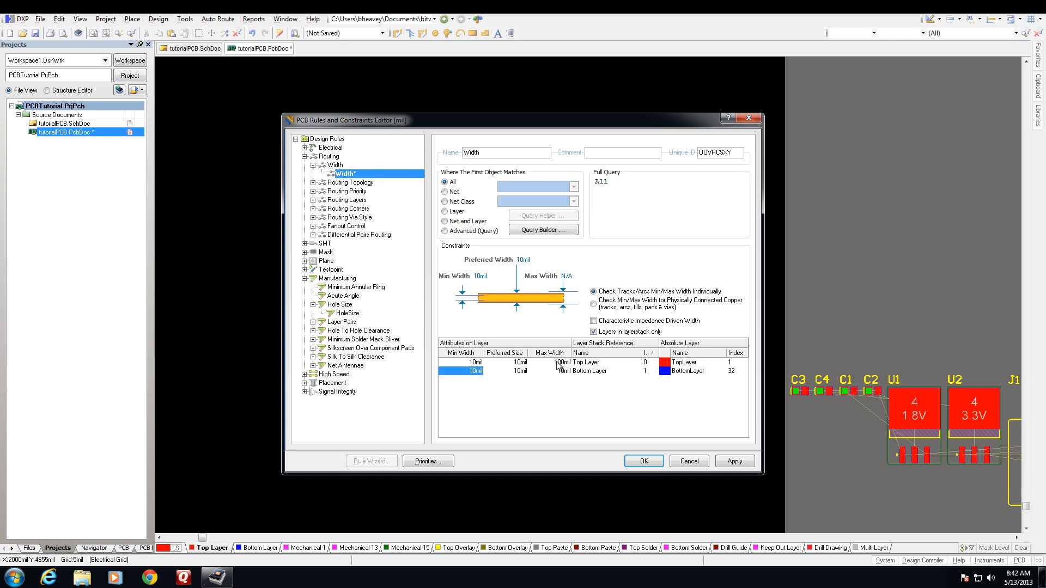
pyautogui.click(553, 371)
pyautogui.write('100')
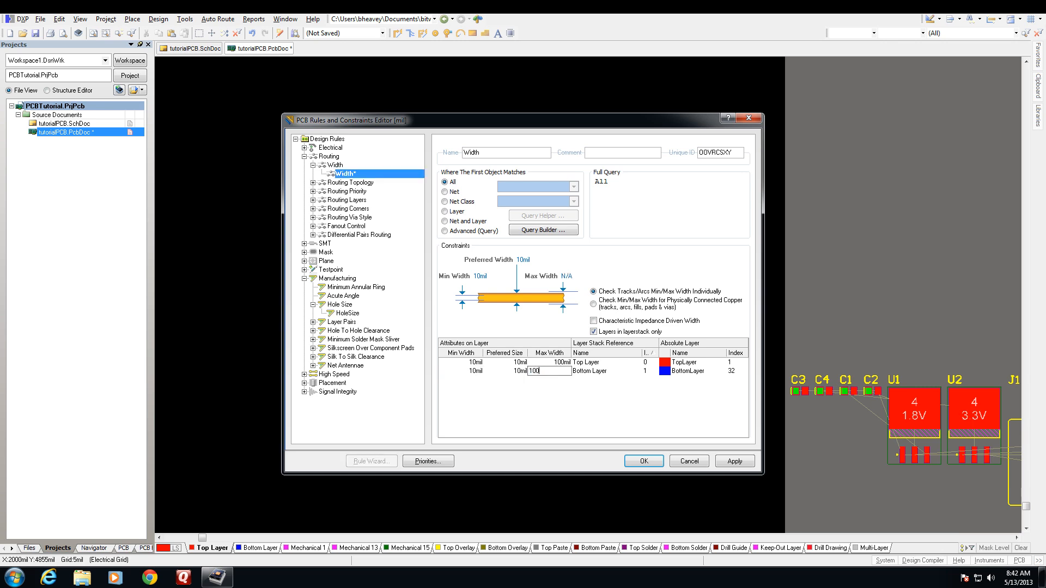
pyautogui.press('Return')
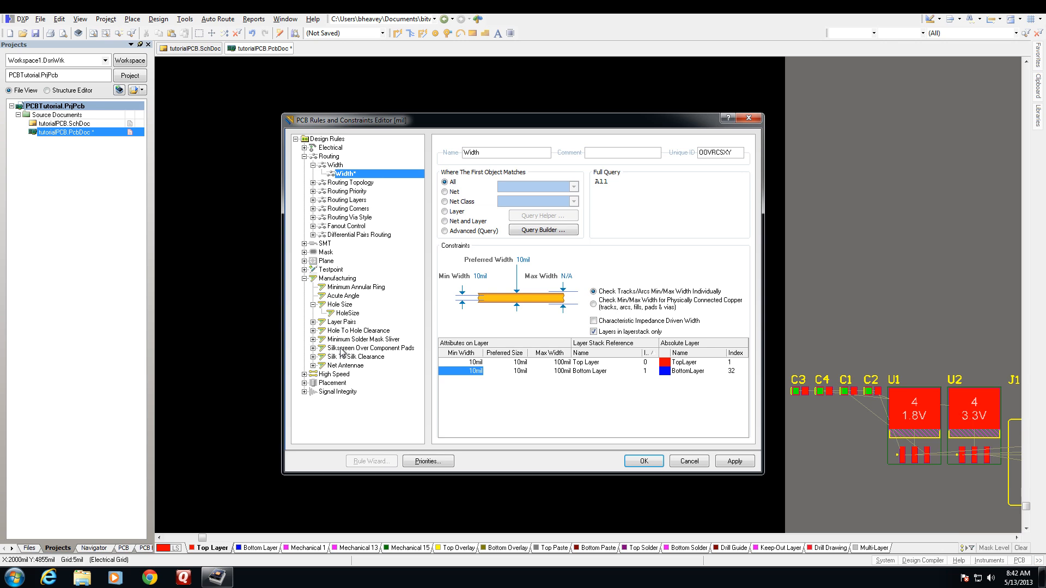
# Disable the SilkscreenOverComponentPads manufacturing rule.
pyautogui.click(313, 348)
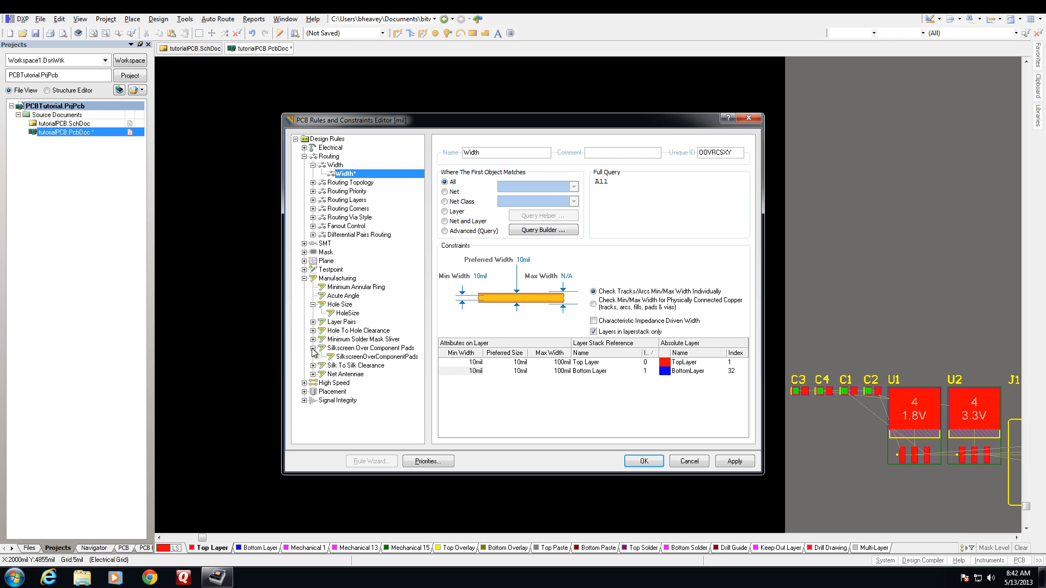
pyautogui.click(348, 349)
pyautogui.click(519, 148)
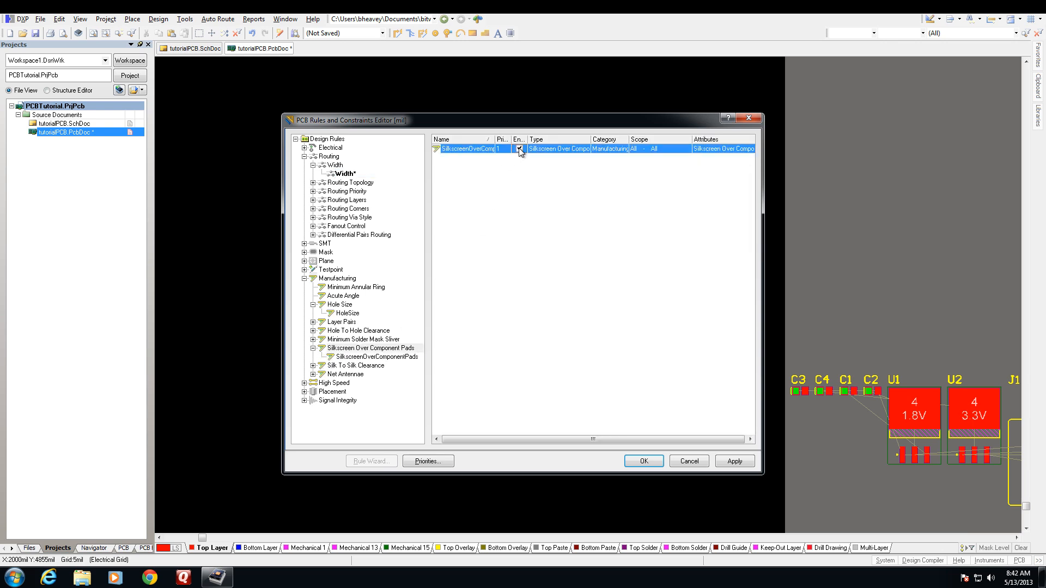
pyautogui.click(357, 349)
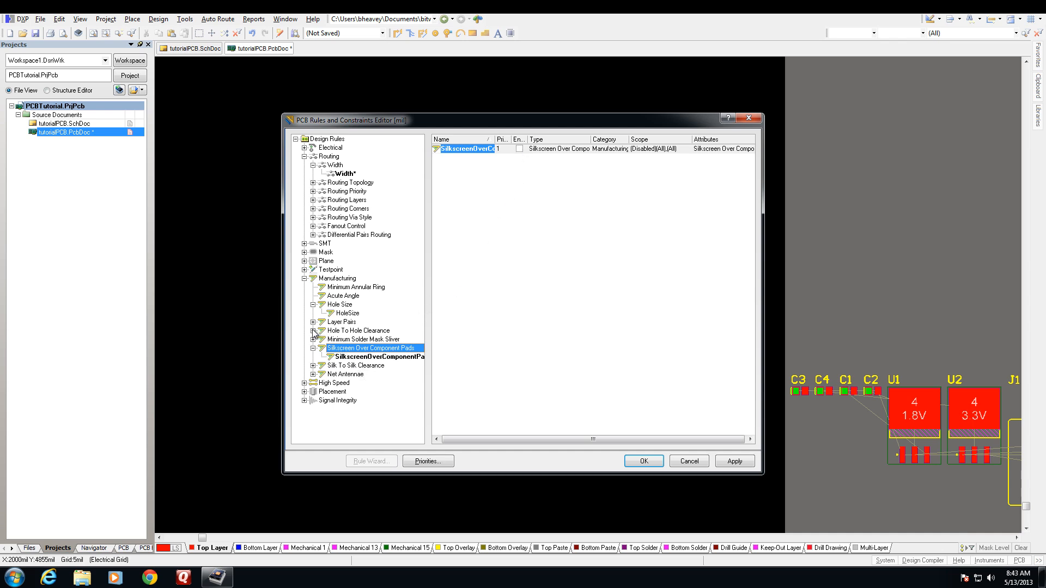
# Set the maximum in the HoleSize manufacturing rule to 150 mil and apply the design rule changes.
pyautogui.click(344, 314)
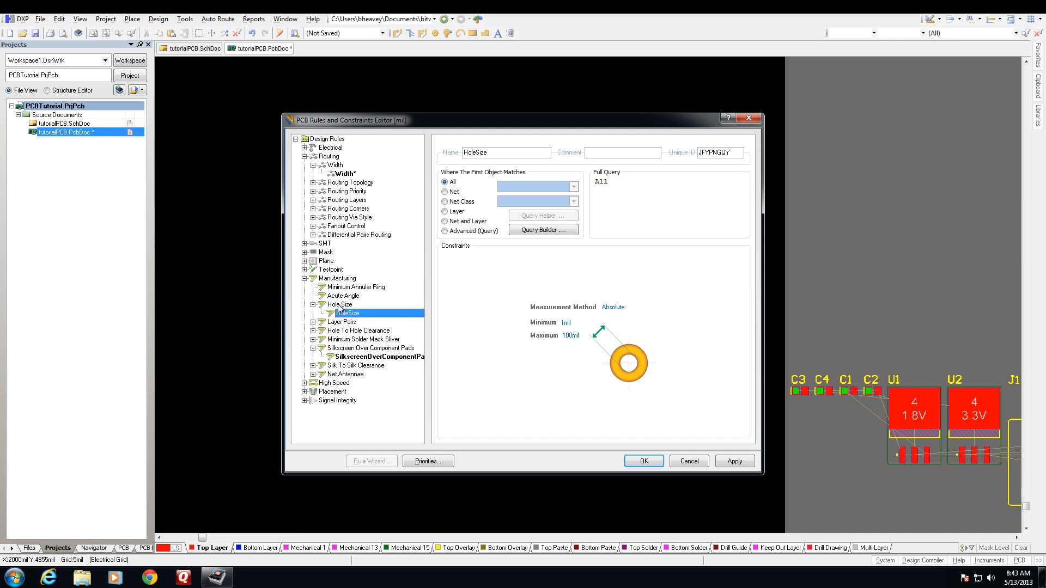
pyautogui.click(570, 336)
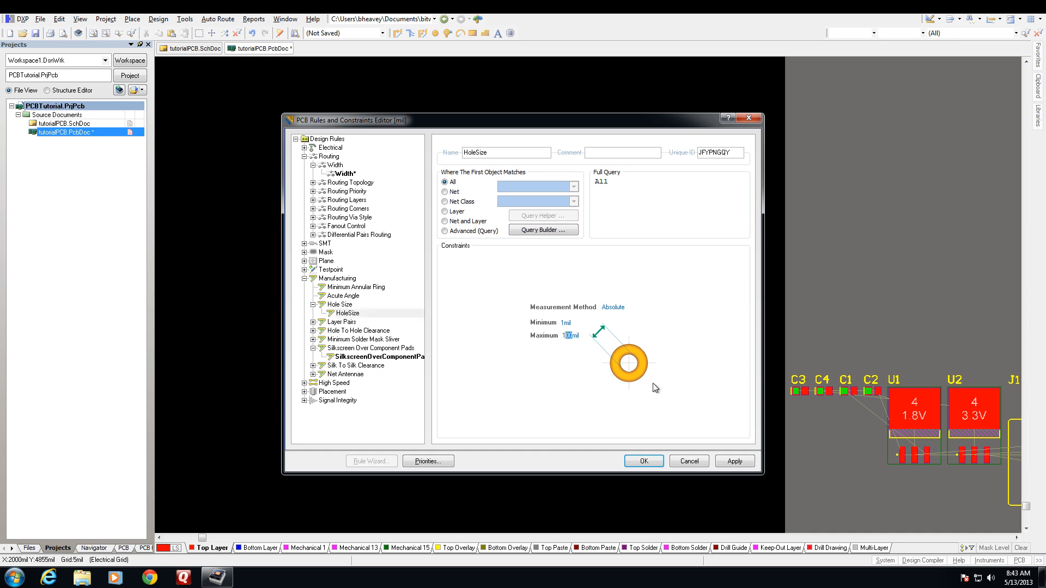
pyautogui.write('150')
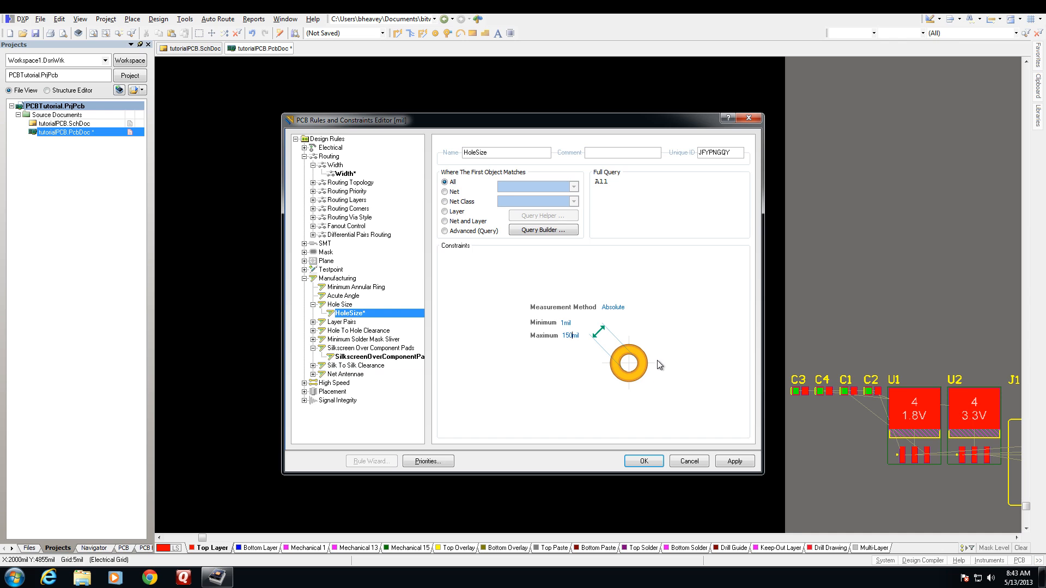
pyautogui.click(735, 462)
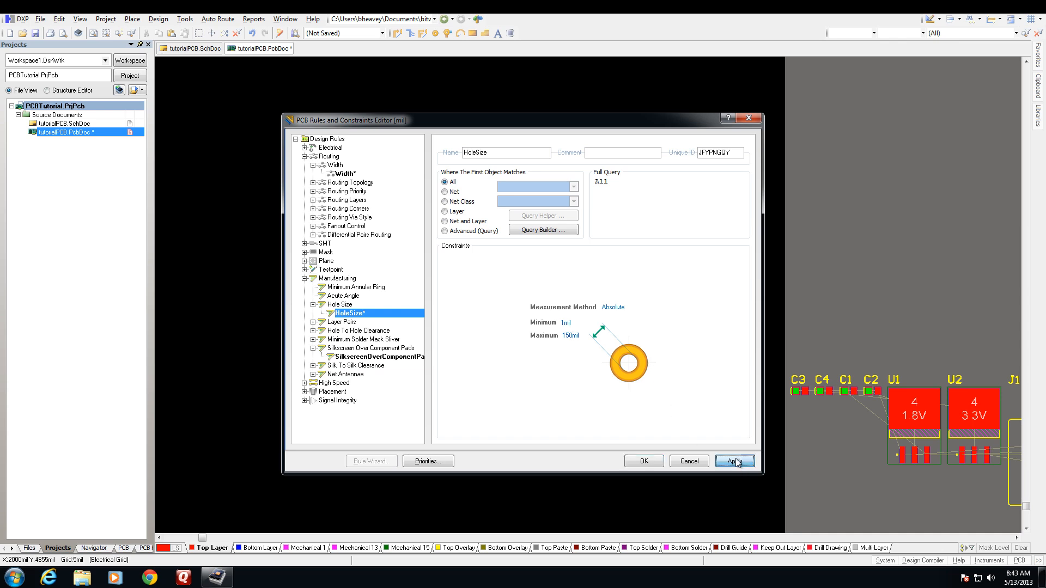
pyautogui.click(644, 461)
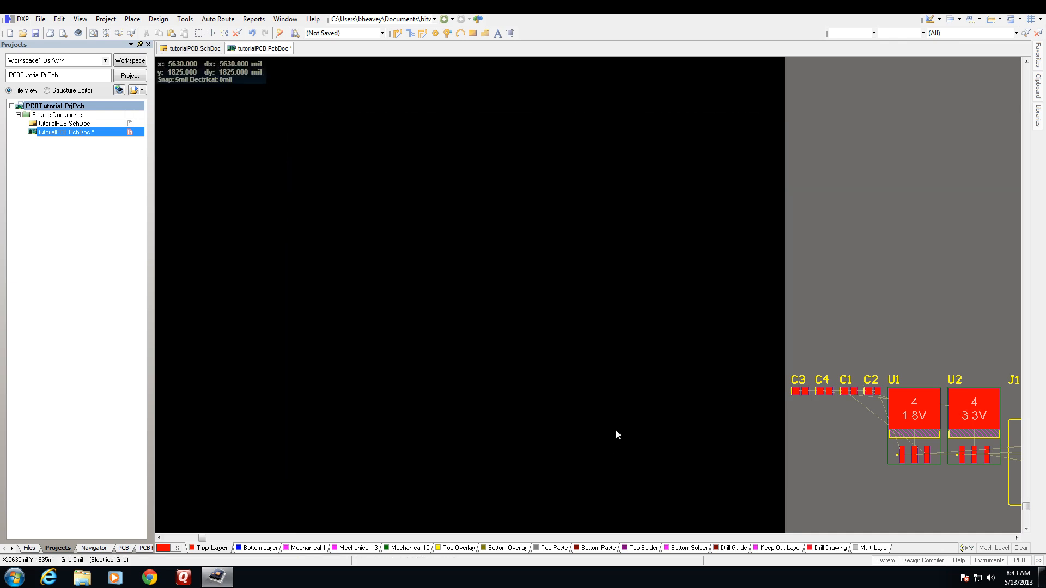
# Place connector J1 over the board's left edge near the lower corner, with regulators U1 and U2 side by side to its right.
pyautogui.keyDown('shift'); pyautogui.hscroll(3, 618, 433); pyautogui.keyUp('shift')
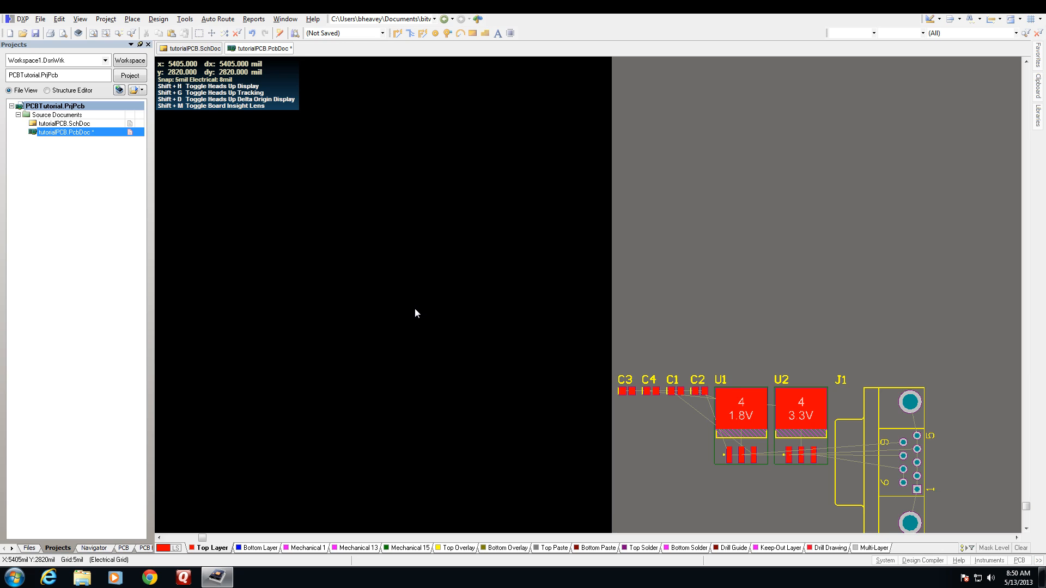
pyautogui.keyDown('ctrl'); pyautogui.scroll(-2, 418, 315); pyautogui.keyUp('ctrl')
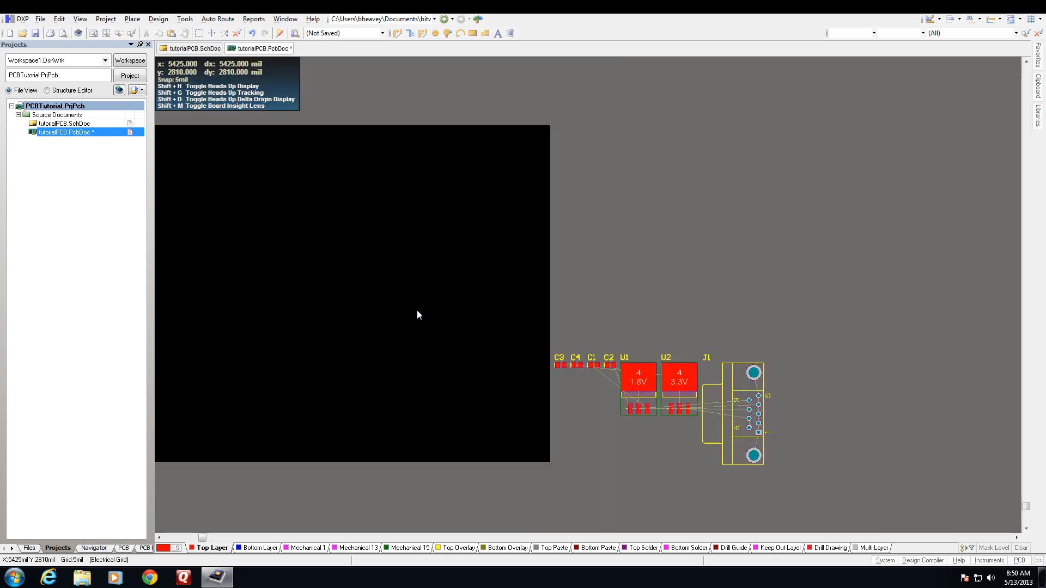
pyautogui.keyDown('shift'); pyautogui.scroll(2, 417, 311); pyautogui.keyUp('shift')
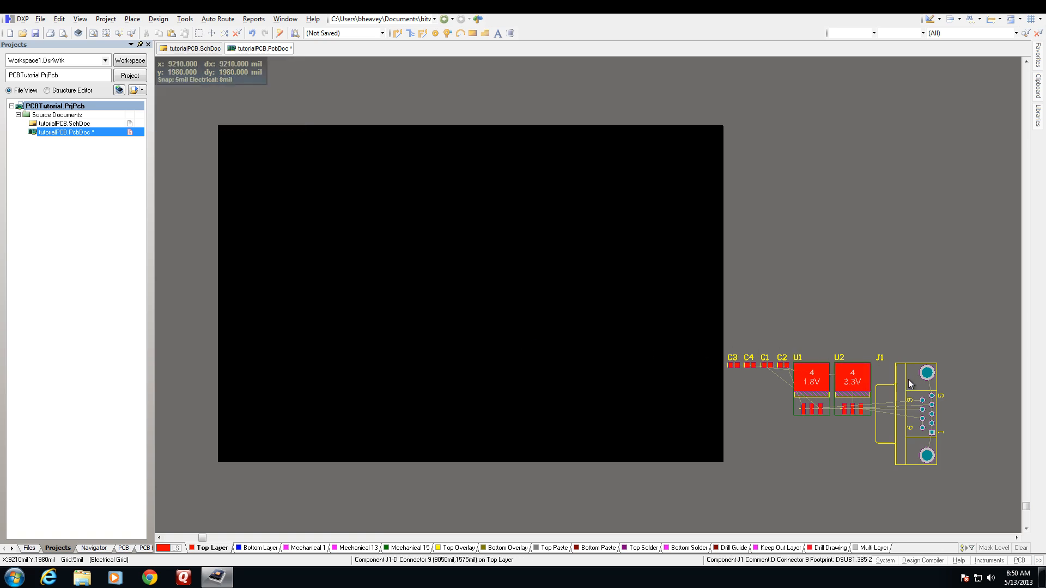
pyautogui.moveTo(909, 379); pyautogui.dragTo(209, 408)
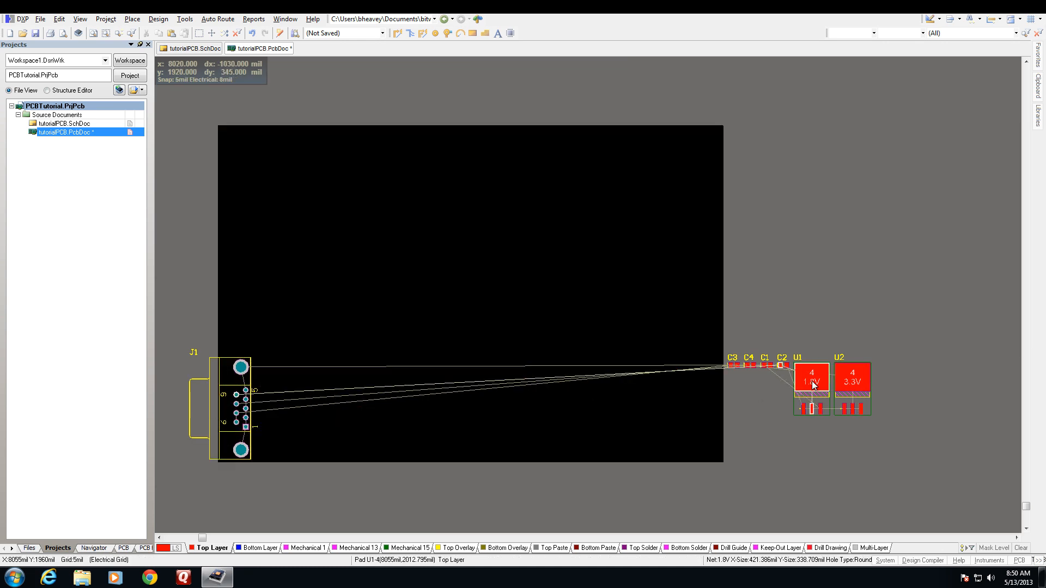
pyautogui.moveTo(822, 374); pyautogui.dragTo(314, 383)
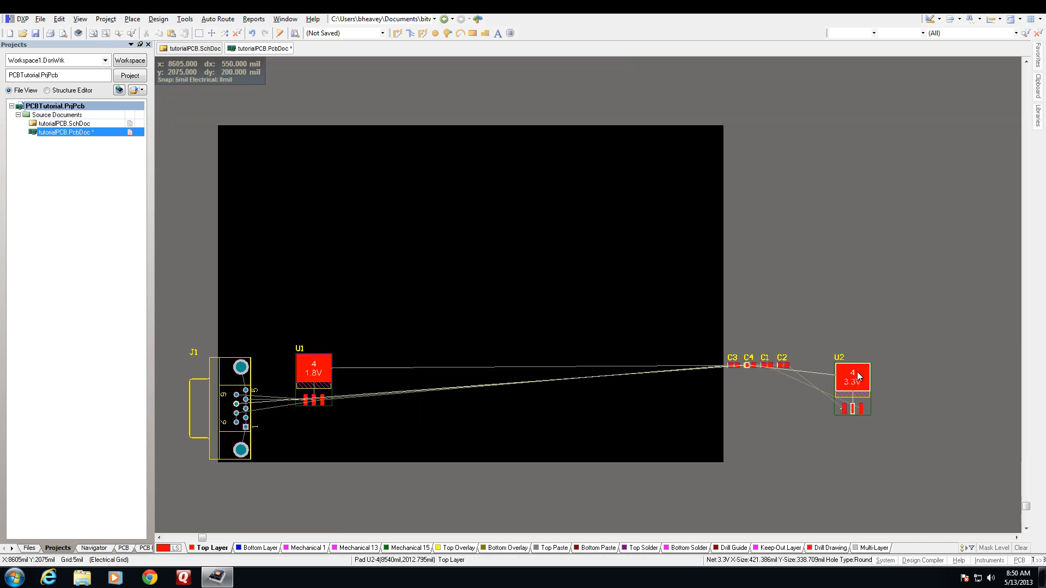
pyautogui.moveTo(853, 391); pyautogui.dragTo(377, 381)
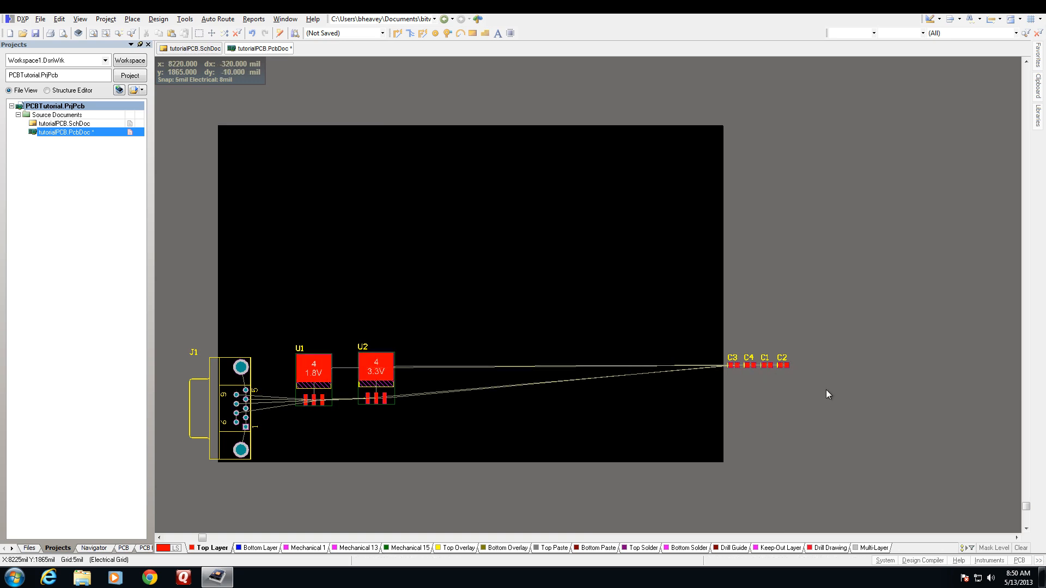
# Move capacitors C3, C4, C1 and C2 together onto the board, just below regulators U1 and U2.
pyautogui.moveTo(825, 390); pyautogui.dragTo(713, 338)
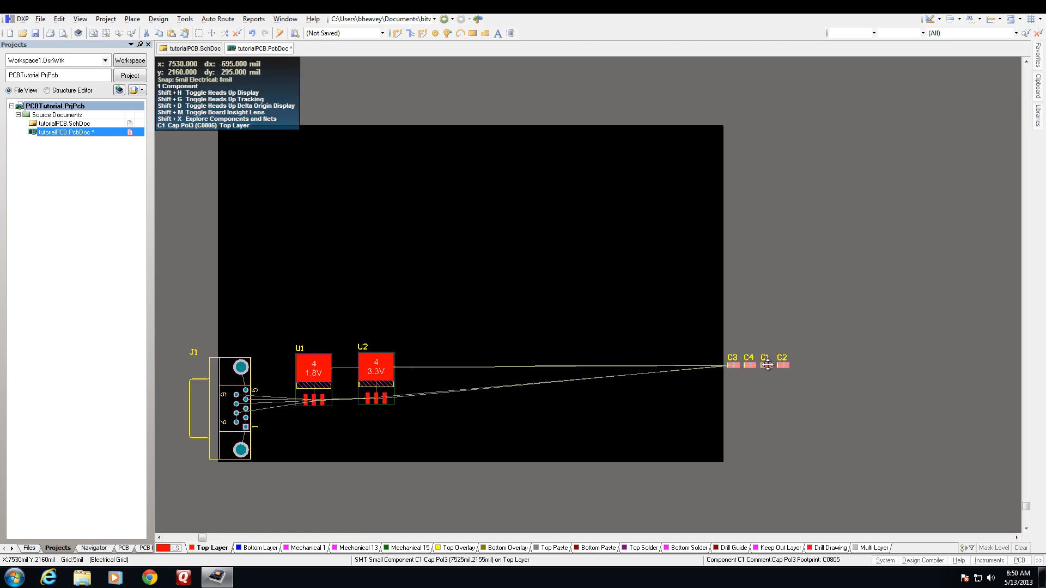
pyautogui.moveTo(766, 364); pyautogui.dragTo(355, 438)
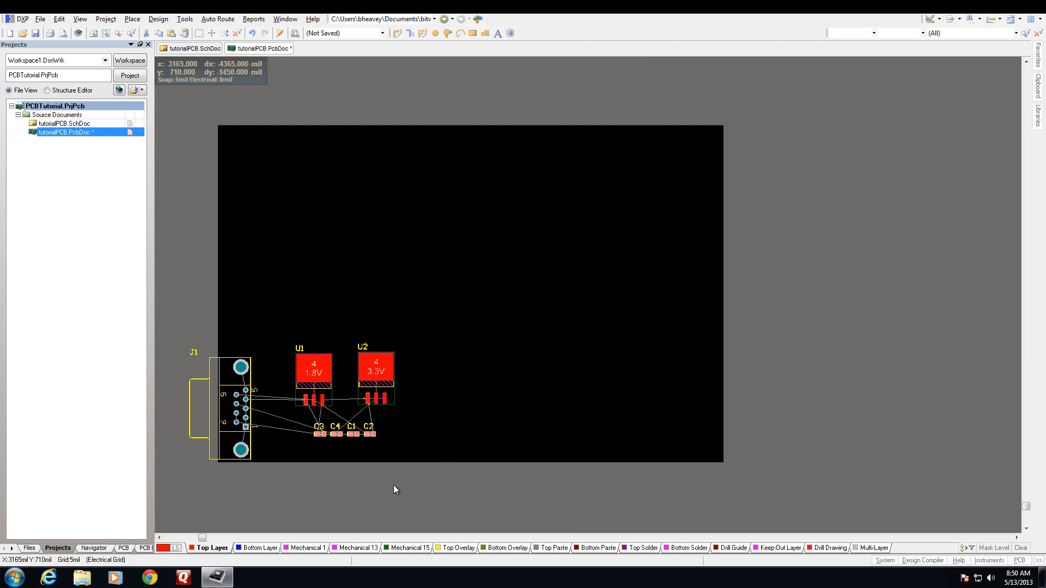
# Examine the net names on the capacitor pads and the regulator pins above them.
pyautogui.keyDown('ctrl'); pyautogui.scroll(1, 327, 383); pyautogui.keyUp('ctrl')
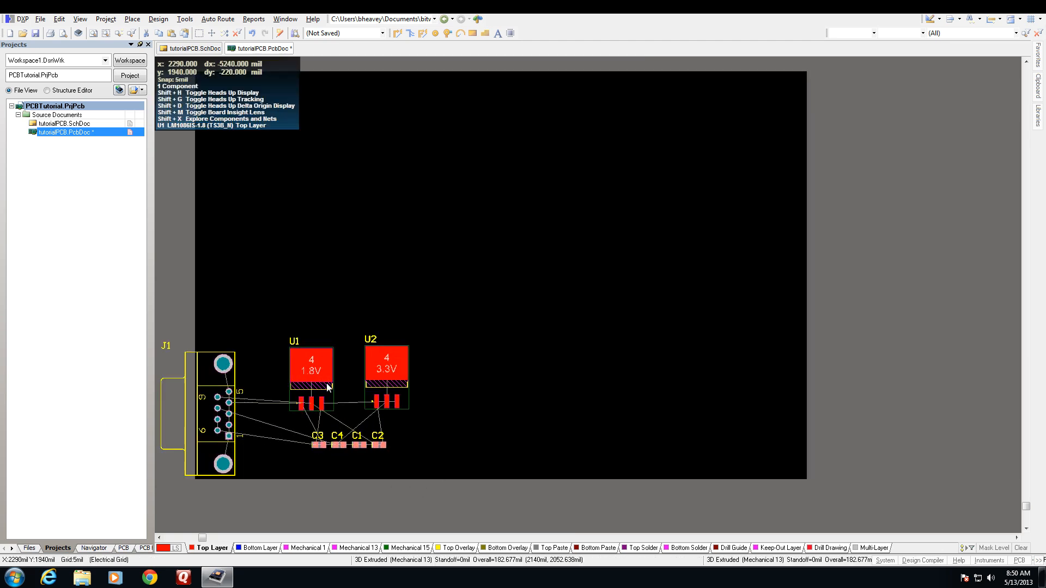
pyautogui.keyDown('ctrl'); pyautogui.scroll(2, 327, 386); pyautogui.keyUp('ctrl')
pyautogui.scroll(-3, 328, 386)
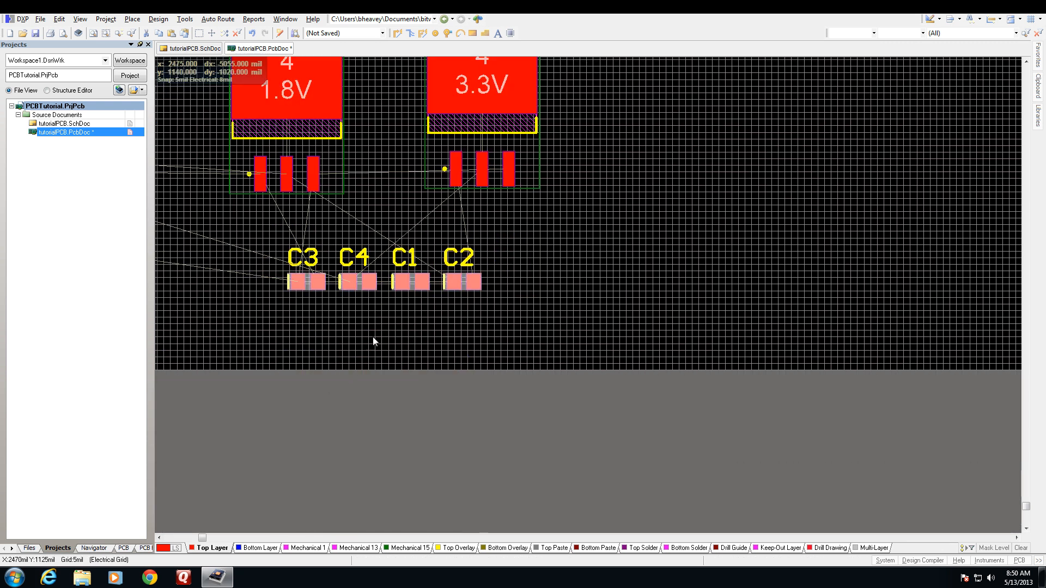
pyautogui.keyDown('shift'); pyautogui.hscroll(-2, 380, 321); pyautogui.keyUp('shift')
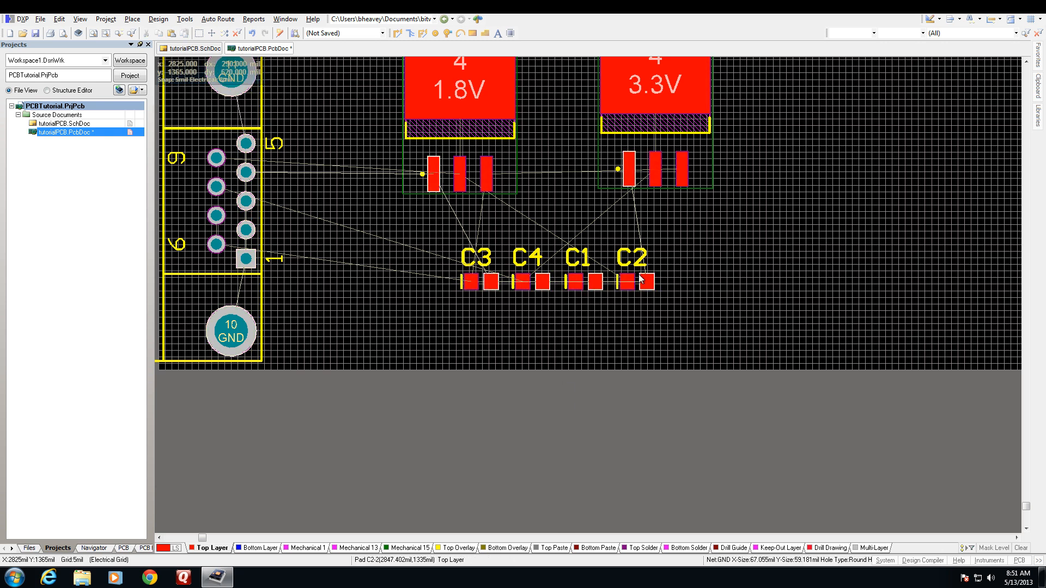
pyautogui.keyDown('ctrl'); pyautogui.scroll(5, 641, 279); pyautogui.keyUp('ctrl')
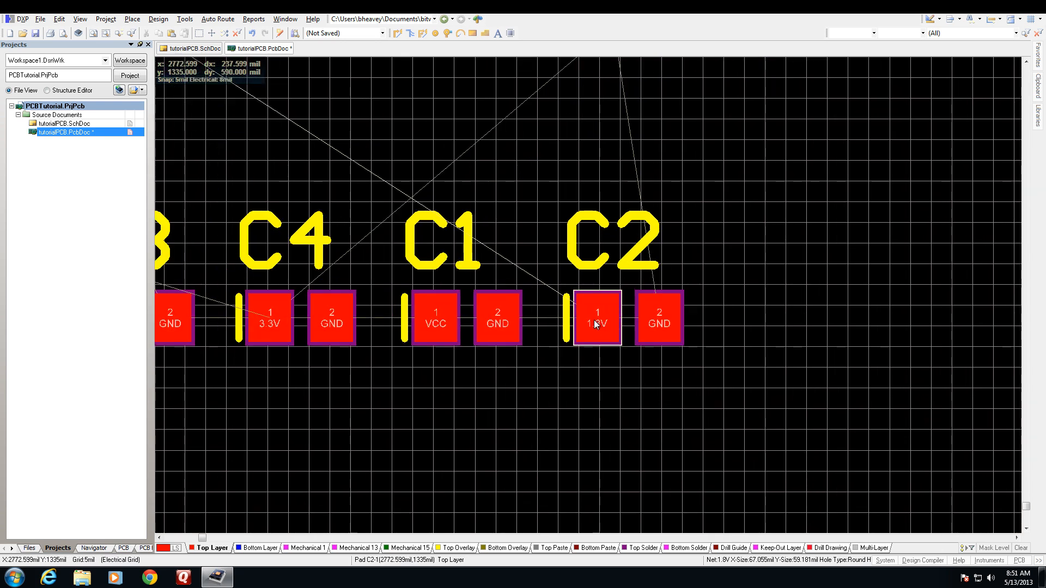
pyautogui.scroll(4, 640, 245)
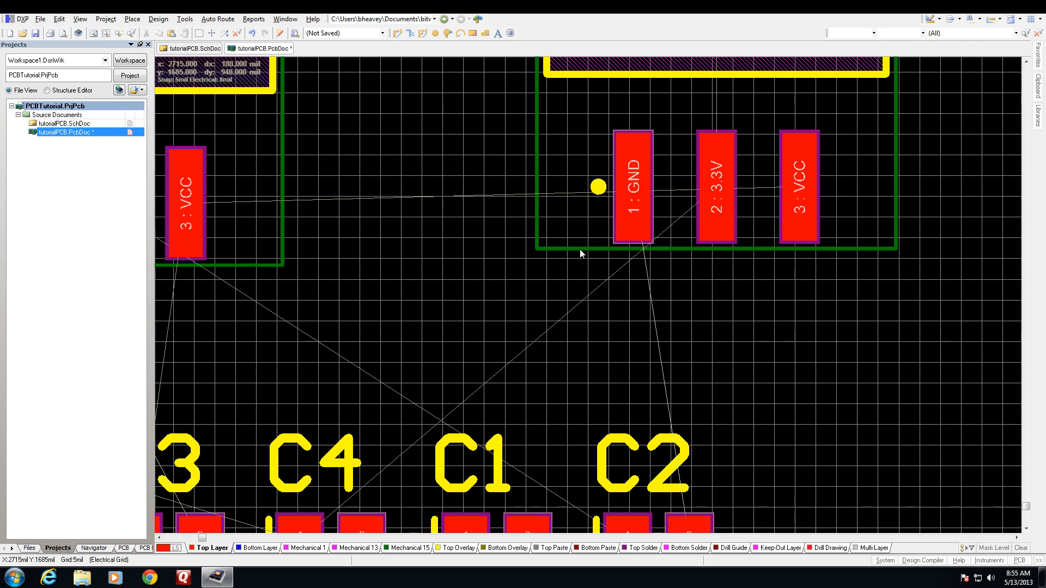
# Move capacitor C3 to the lower right of regulator U2 and capacitor C4 just below U2's pins.
pyautogui.scroll(-3, 579, 251)
pyautogui.keyDown('shift'); pyautogui.hscroll(-3, 580, 249); pyautogui.keyUp('shift')
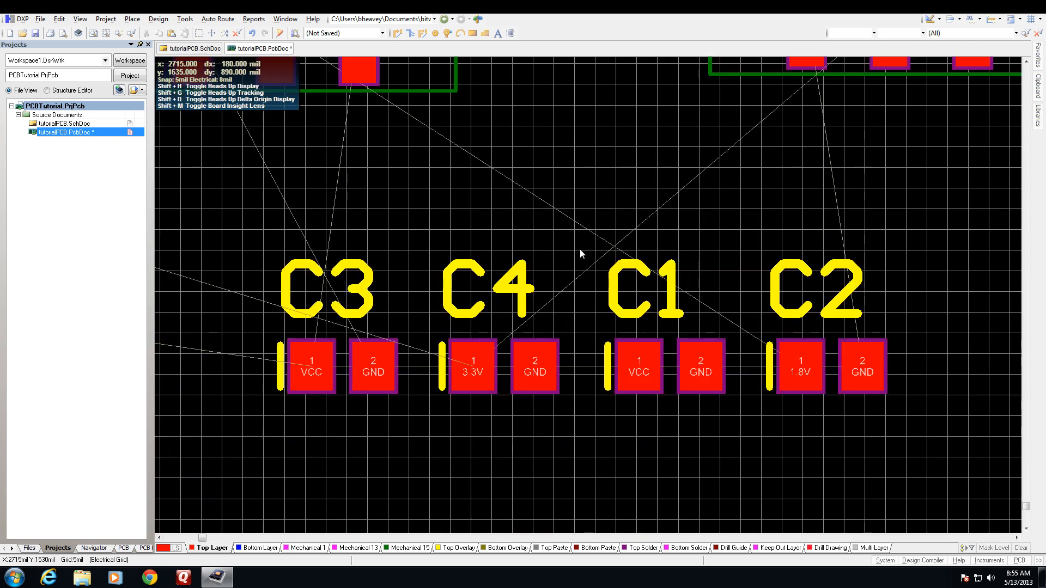
pyautogui.keyDown('ctrl'); pyautogui.scroll(-5, 580, 249); pyautogui.keyUp('ctrl')
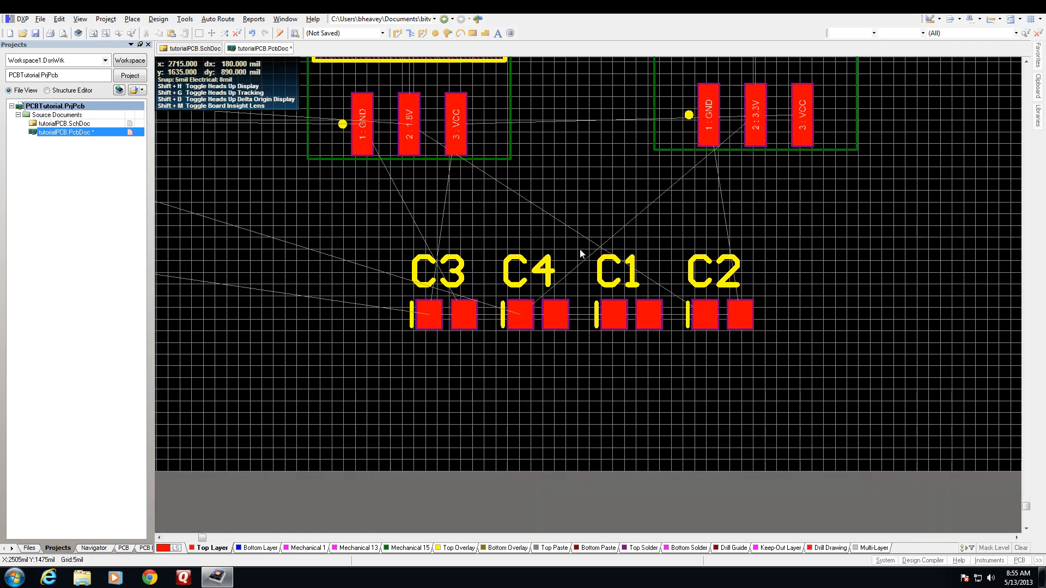
pyautogui.scroll(4, 580, 250)
pyautogui.scroll(-3, 579, 250)
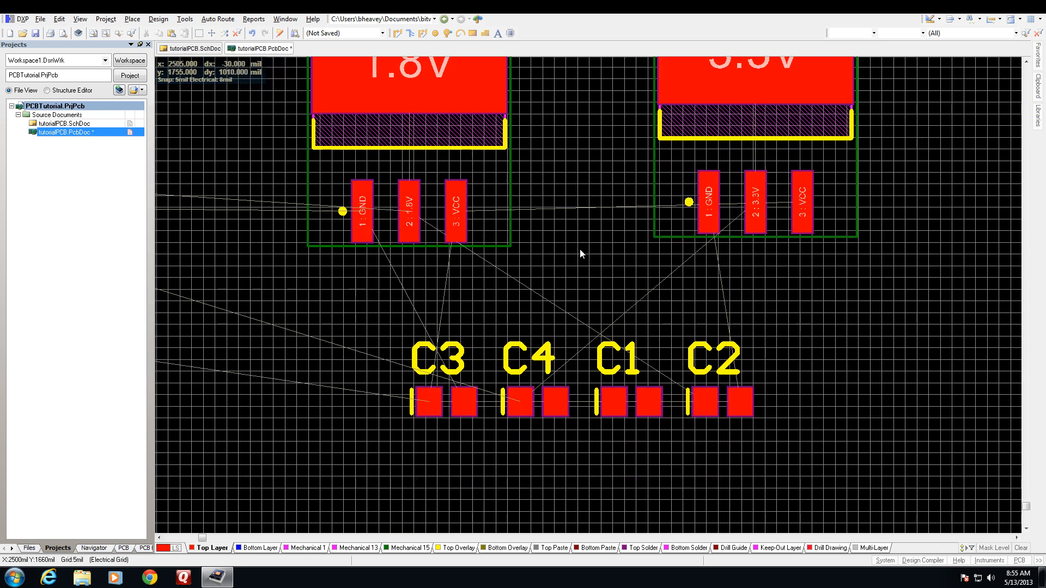
pyautogui.click(411, 401)
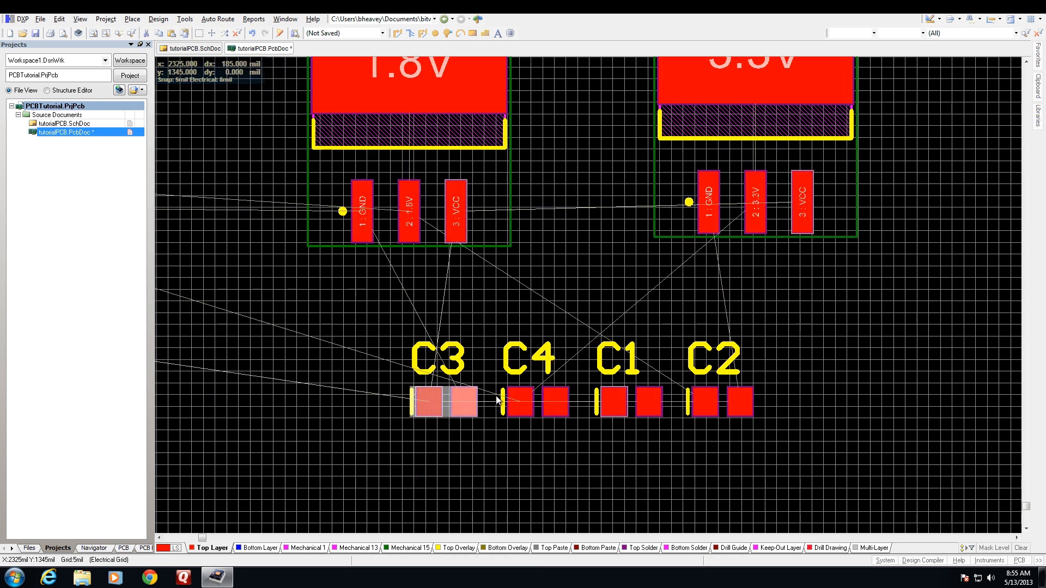
pyautogui.moveTo(410, 400); pyautogui.dragTo(879, 296)
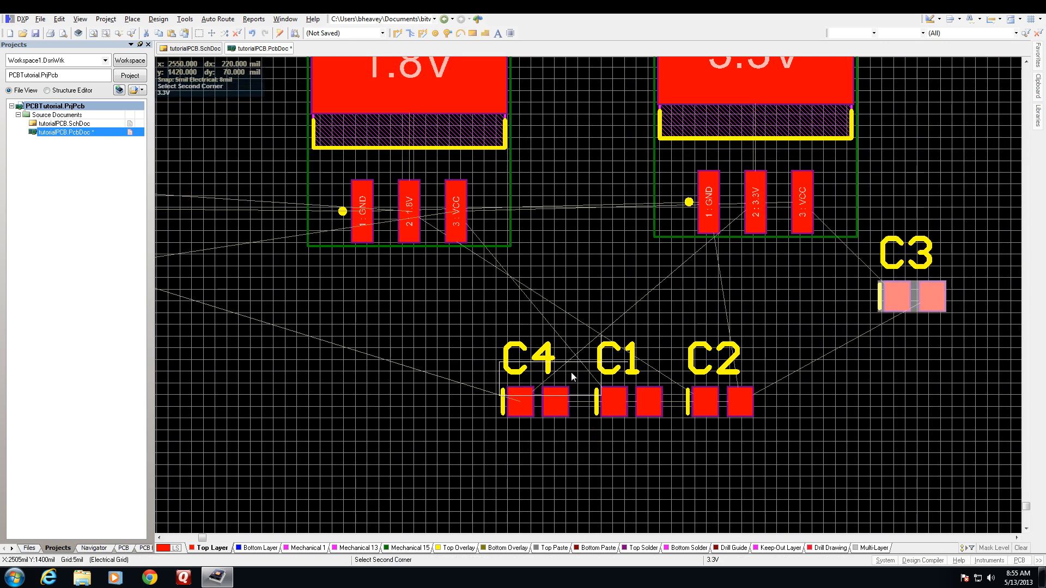
pyautogui.click(572, 375)
pyautogui.moveTo(536, 405); pyautogui.dragTo(752, 308)
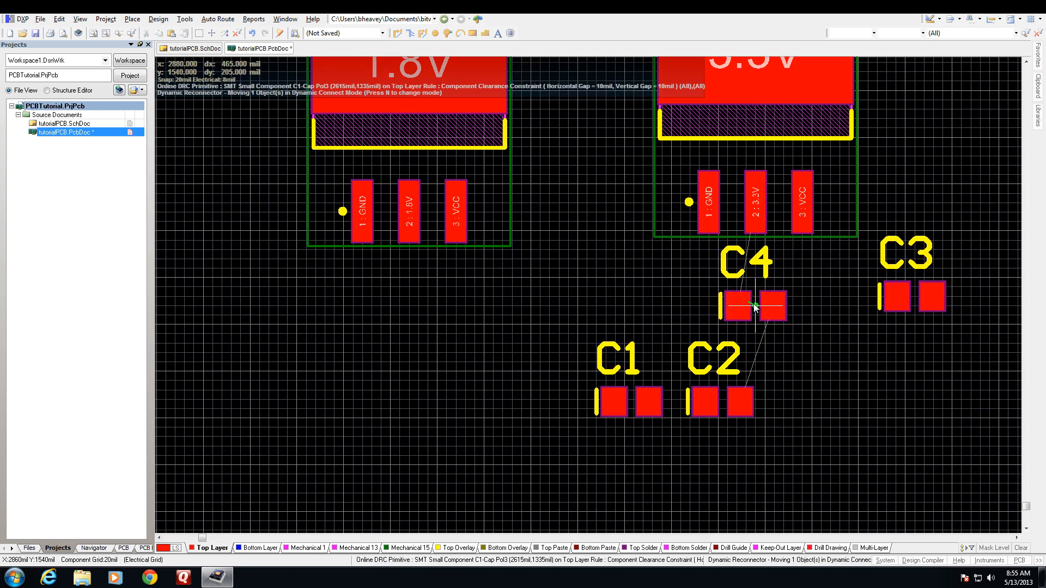
# Move capacitors C1 and C2 side by side below regulator U1's pins.
pyautogui.moveTo(637, 412); pyautogui.dragTo(331, 363)
pyautogui.moveTo(741, 401); pyautogui.dragTo(521, 344)
pyautogui.scroll(2, 394, 284)
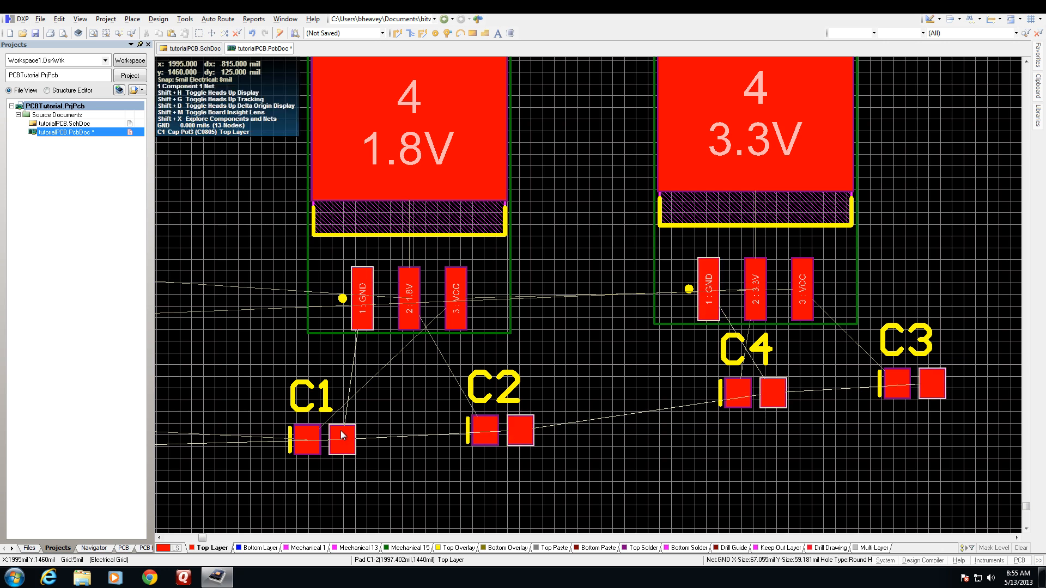
# Stand C1 vertically directly beneath U1's VCC pin with its VCC pad facing the pin, moving C2 aside to clear the spot.
pyautogui.keyDown('ctrl'); pyautogui.scroll(3, 341, 430); pyautogui.keyUp('ctrl')
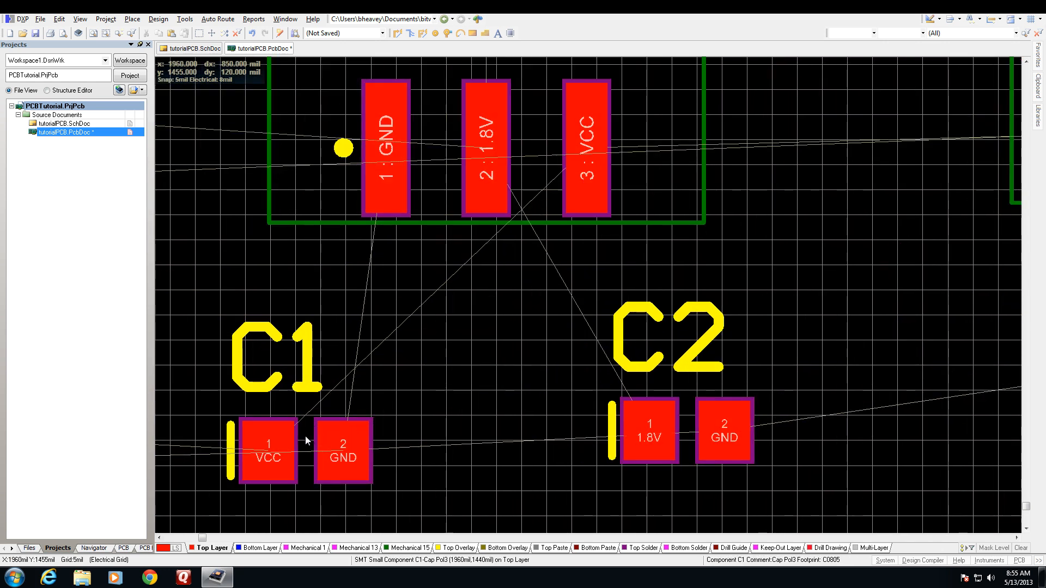
pyautogui.moveTo(308, 436); pyautogui.dragTo(539, 369)
pyautogui.press('space')
pyautogui.press('space')
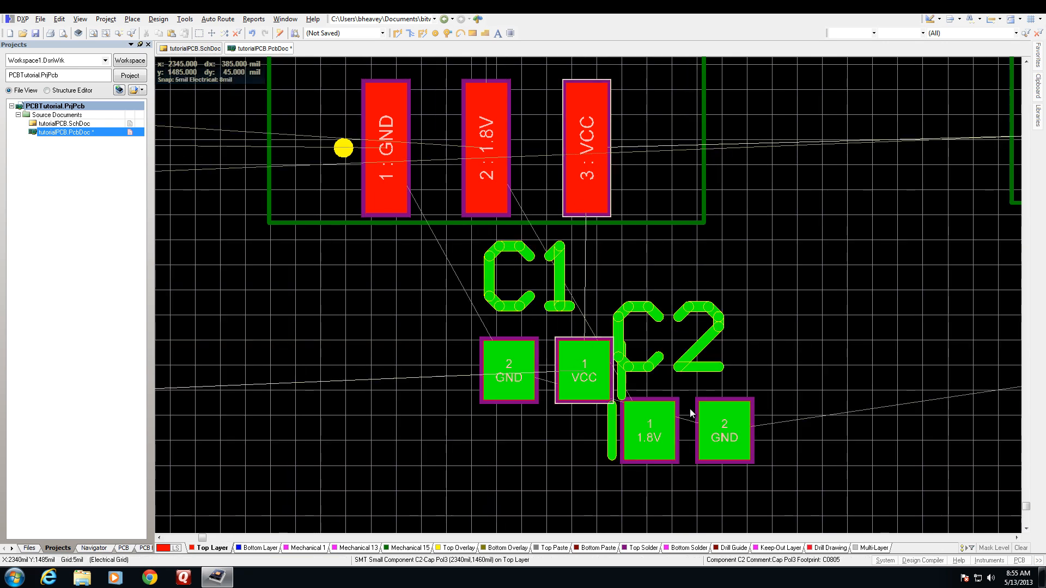
pyautogui.moveTo(688, 417); pyautogui.dragTo(337, 398)
pyautogui.moveTo(545, 376); pyautogui.dragTo(588, 334)
pyautogui.press('space')
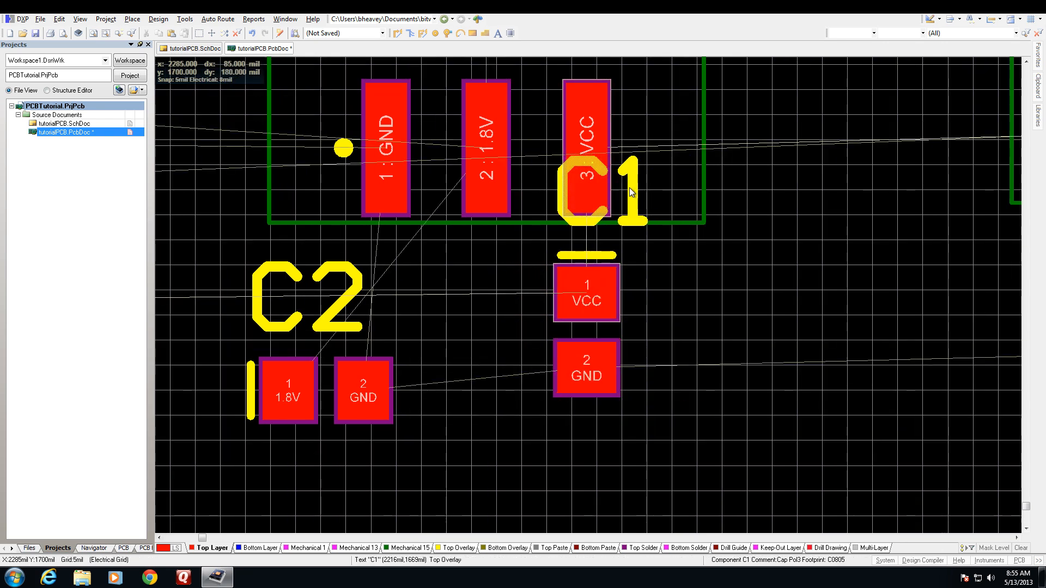
# Move the C1 designator text off U1's pins to the right of the capacitor's pads.
pyautogui.click(632, 200)
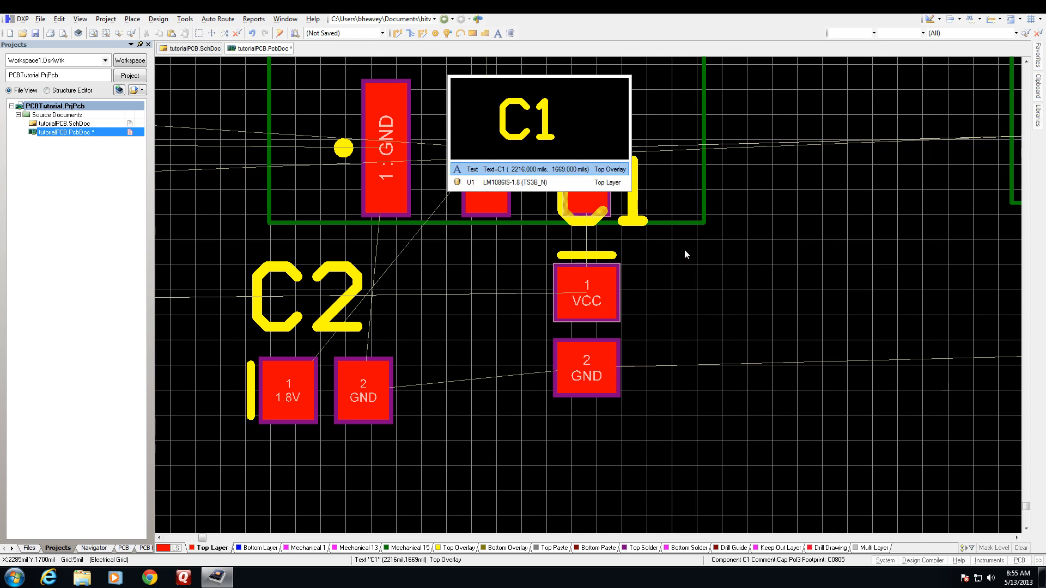
pyautogui.click(560, 169)
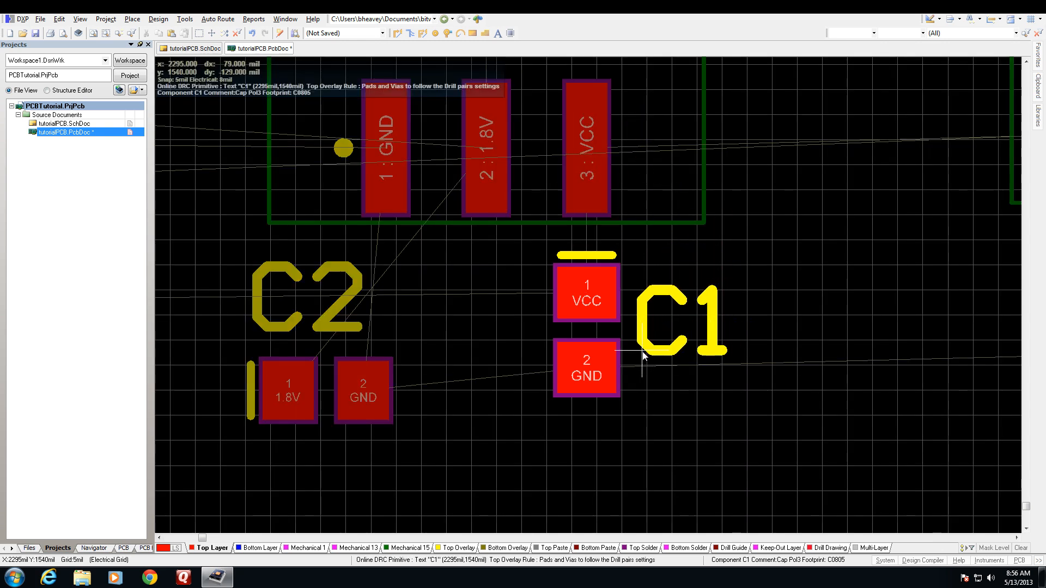
pyautogui.click(643, 351)
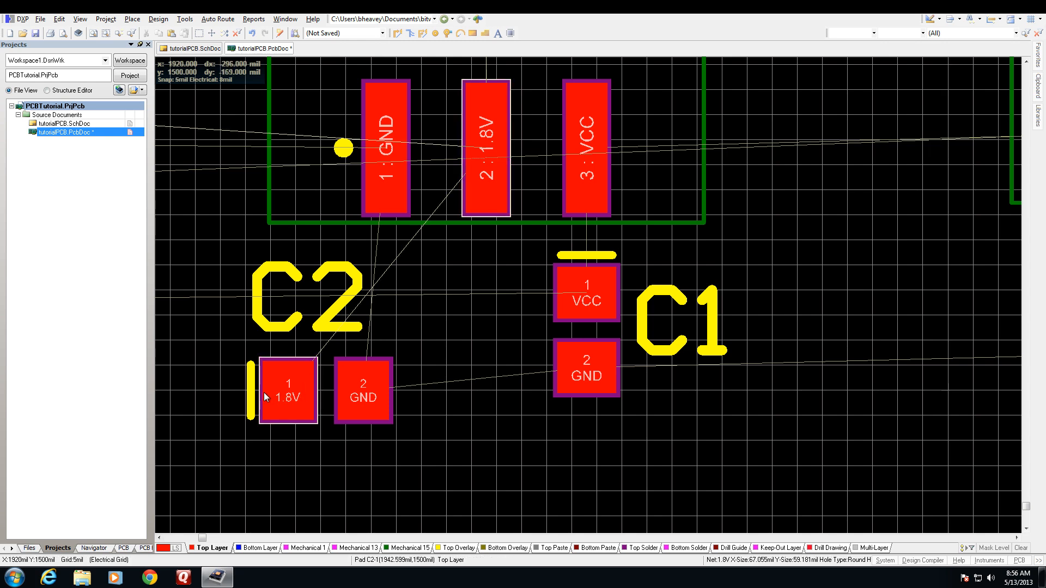
# Stand C2 vertically beneath U1's 1.8V pin with its 1.8V pad uppermost, and move its designator left of the pads.
pyautogui.moveTo(307, 399); pyautogui.dragTo(495, 335)
pyautogui.press('space')
pyautogui.press('space')
pyautogui.press('space')
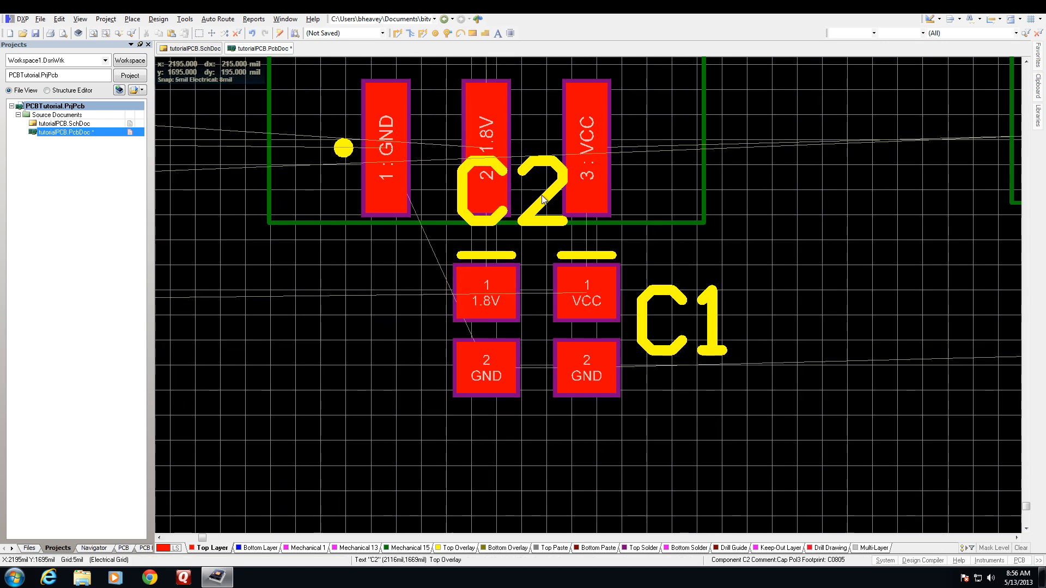
pyautogui.click(487, 239)
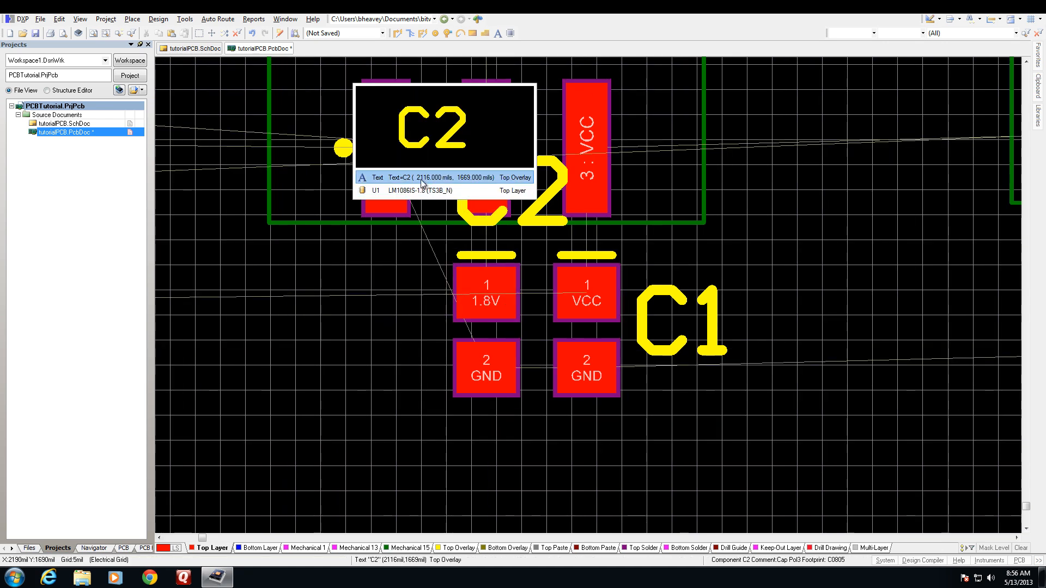
pyautogui.moveTo(422, 178); pyautogui.dragTo(326, 347)
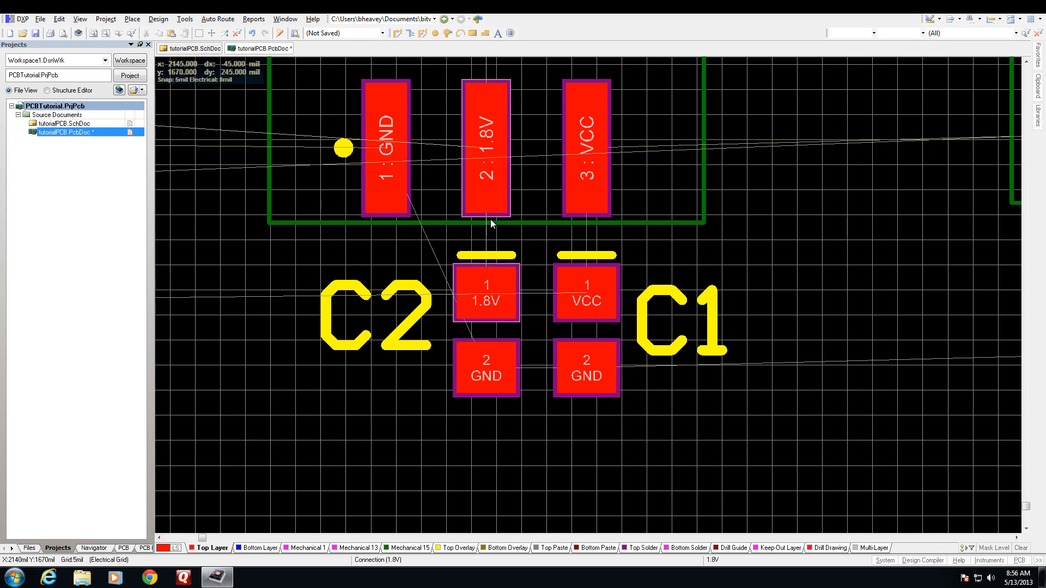
# Stand C4 vertically beneath U2's 3.3V pin with its 3.3V pad uppermost, and move its designator left of the pads.
pyautogui.keyDown('ctrl'); pyautogui.scroll(-2, 494, 216); pyautogui.keyUp('ctrl')
pyautogui.keyDown('shift'); pyautogui.scroll(-2, 494, 216); pyautogui.keyUp('shift')
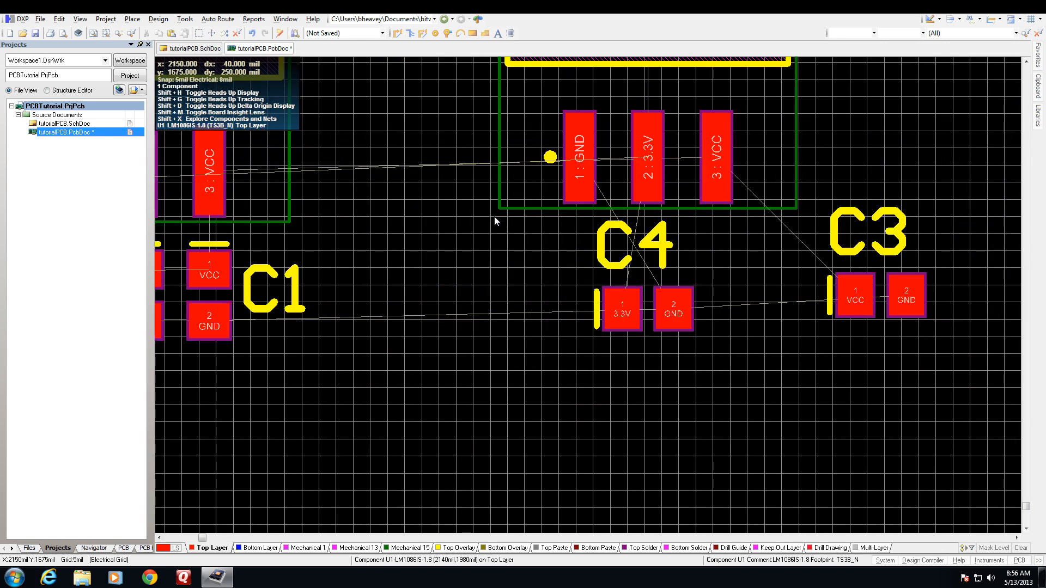
pyautogui.keyDown('shift'); pyautogui.scroll(-1, 494, 217); pyautogui.keyUp('shift')
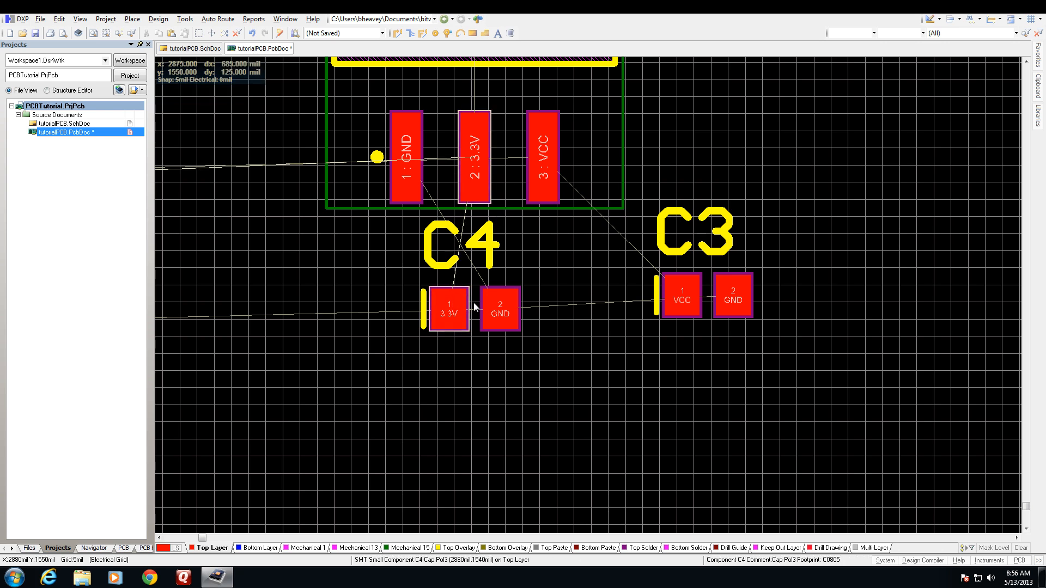
pyautogui.moveTo(475, 305); pyautogui.dragTo(473, 280)
pyautogui.press('space')
pyautogui.click(477, 215)
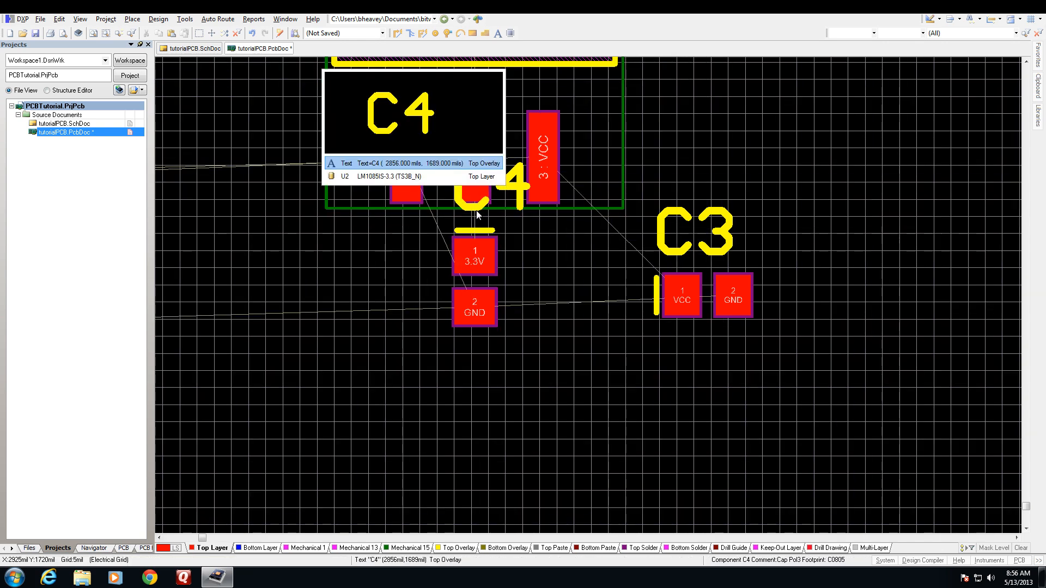
pyautogui.click(413, 166)
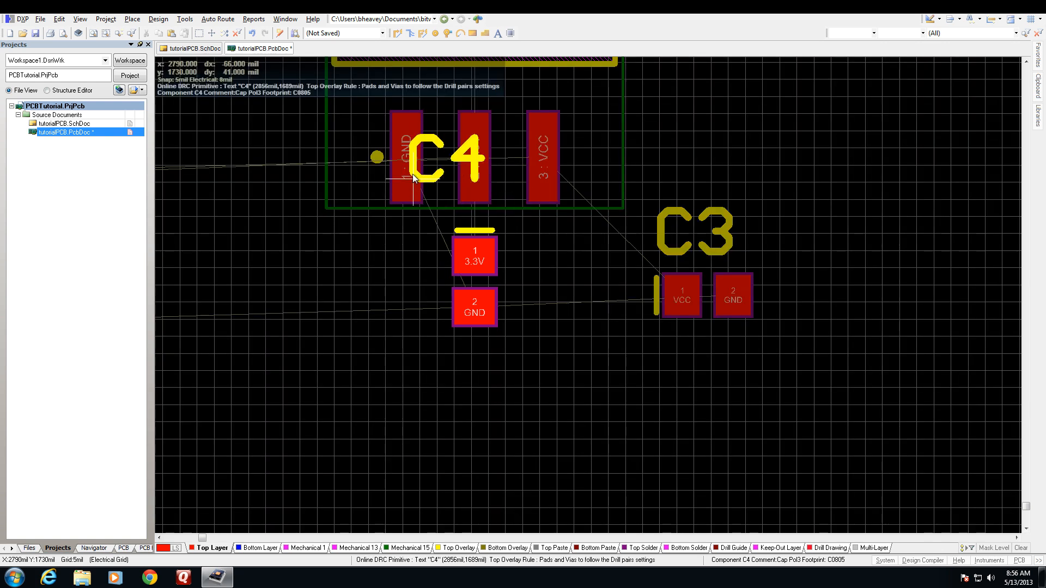
pyautogui.click(367, 293)
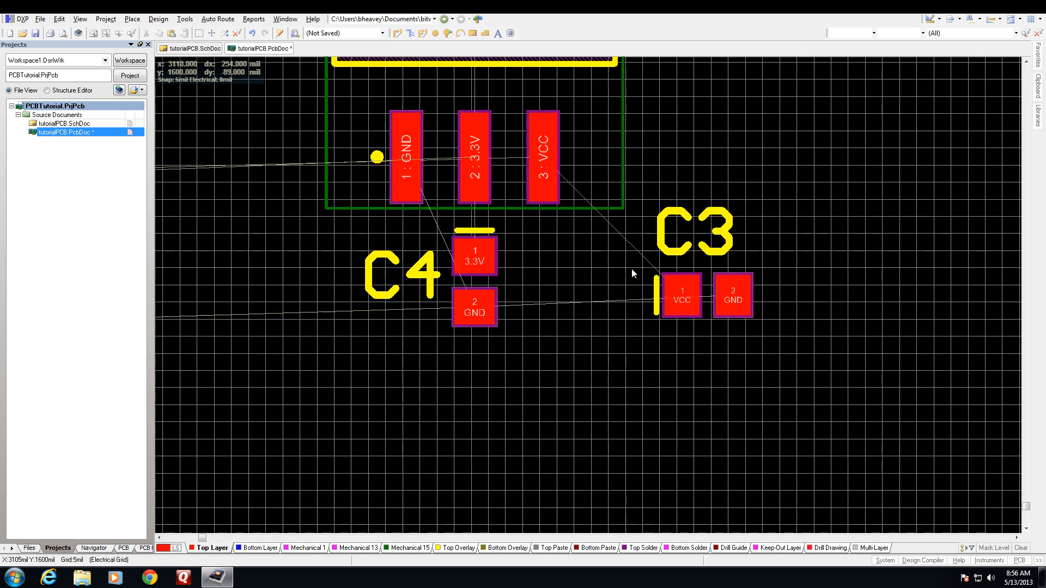
# Stand C3 vertically beneath U2's VCC pin with its VCC pad uppermost, and move its designator right of the pads.
pyautogui.moveTo(676, 295); pyautogui.dragTo(557, 280)
pyautogui.press('space')
pyautogui.press('space')
pyautogui.press('space')
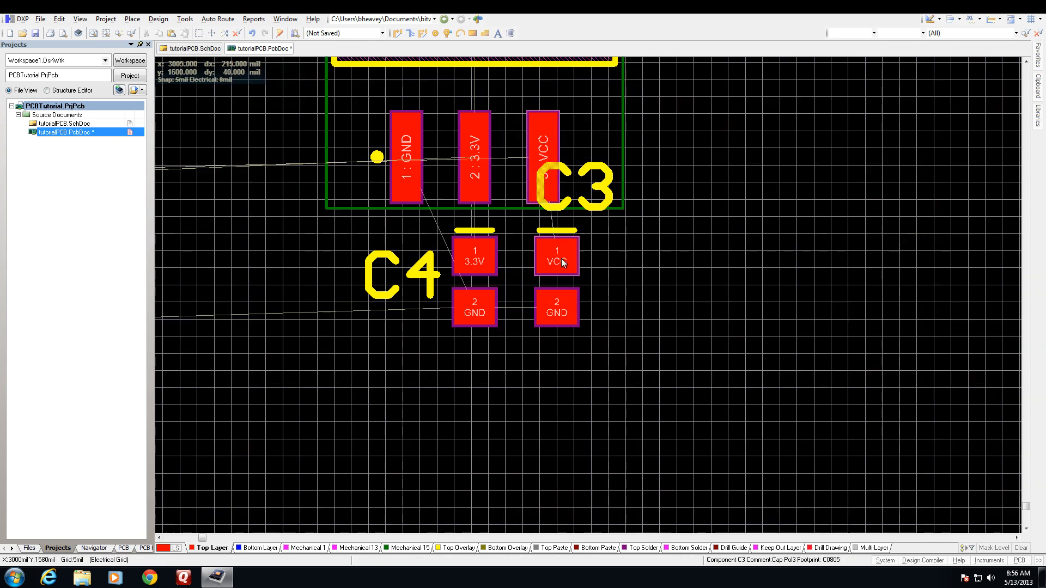
pyautogui.click(599, 196)
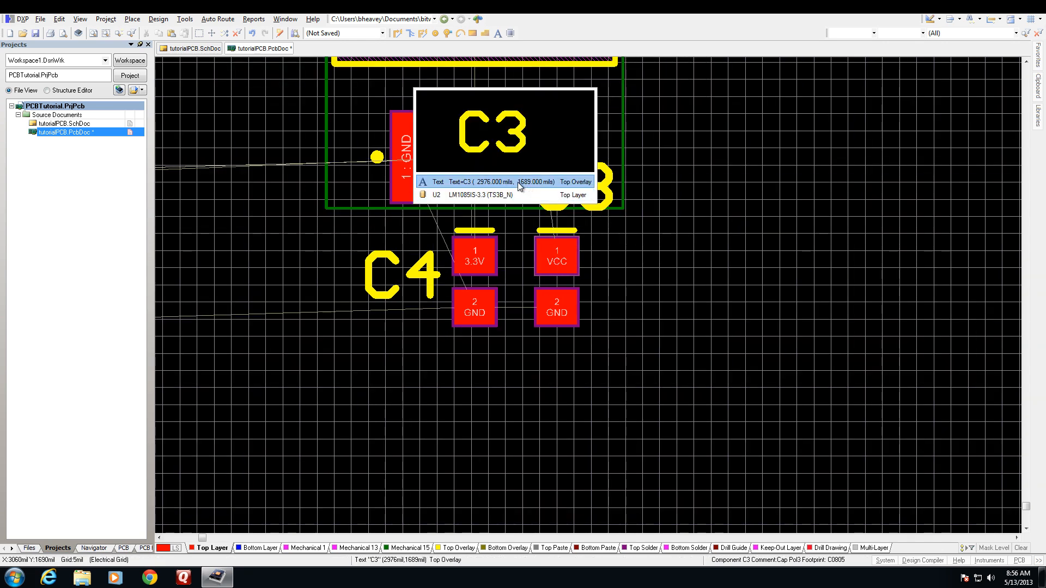
pyautogui.click(518, 181)
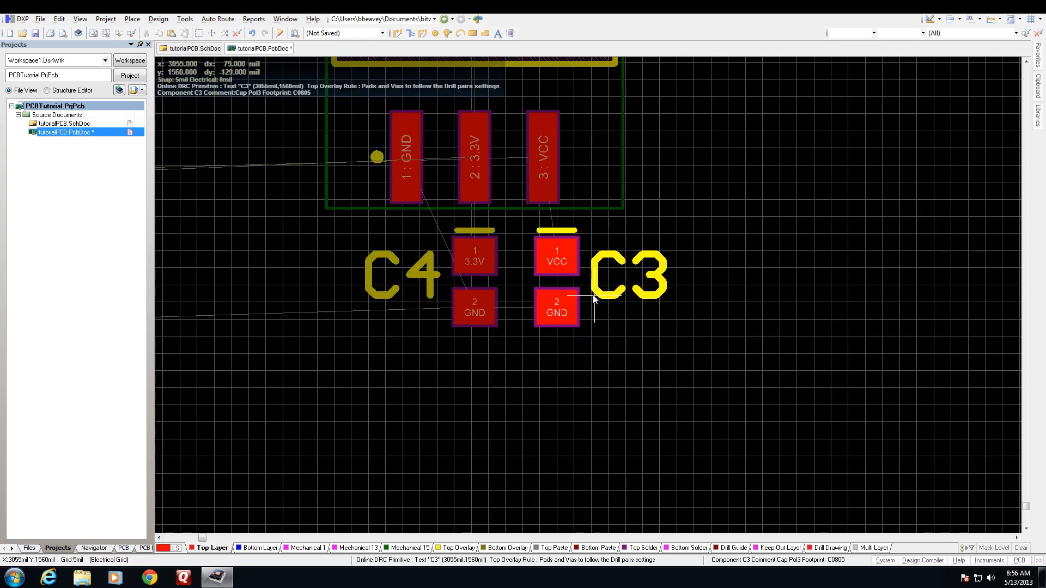
pyautogui.click(594, 297)
# Move regulators U1 and U2 and their four capacitors together closer to connector J1.
pyautogui.keyDown('ctrl'); pyautogui.scroll(-4, 532, 250); pyautogui.keyUp('ctrl')
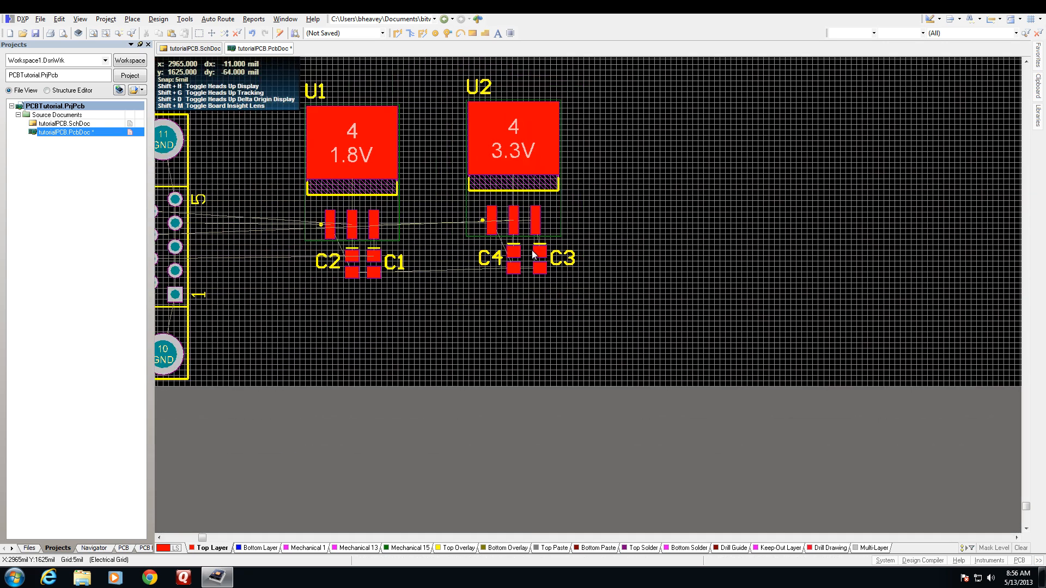
pyautogui.keyDown('shift'); pyautogui.scroll(2, 532, 250); pyautogui.keyUp('shift')
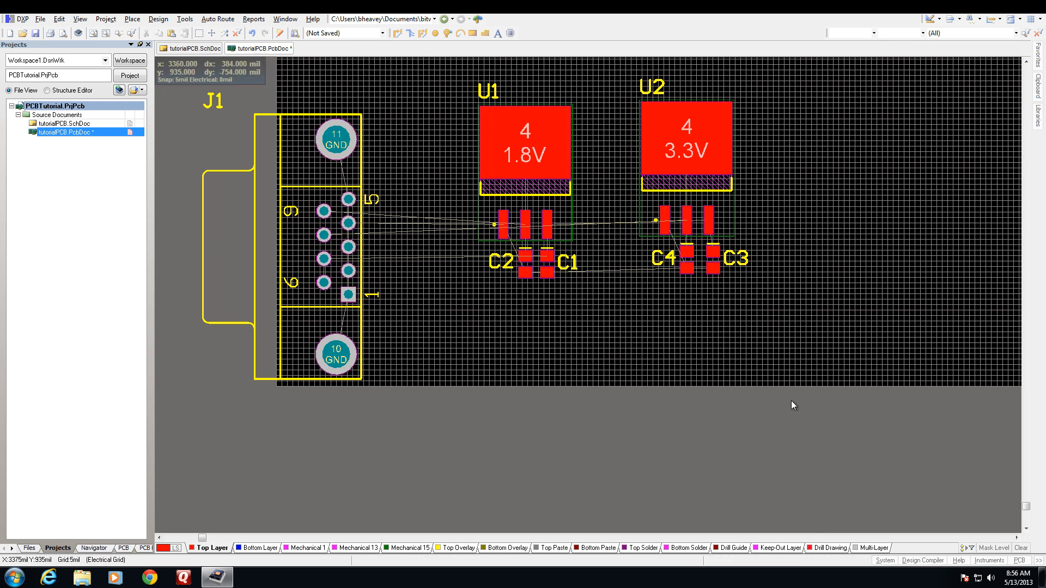
pyautogui.moveTo(811, 427); pyautogui.dragTo(429, 69)
pyautogui.moveTo(679, 140); pyautogui.dragTo(620, 148)
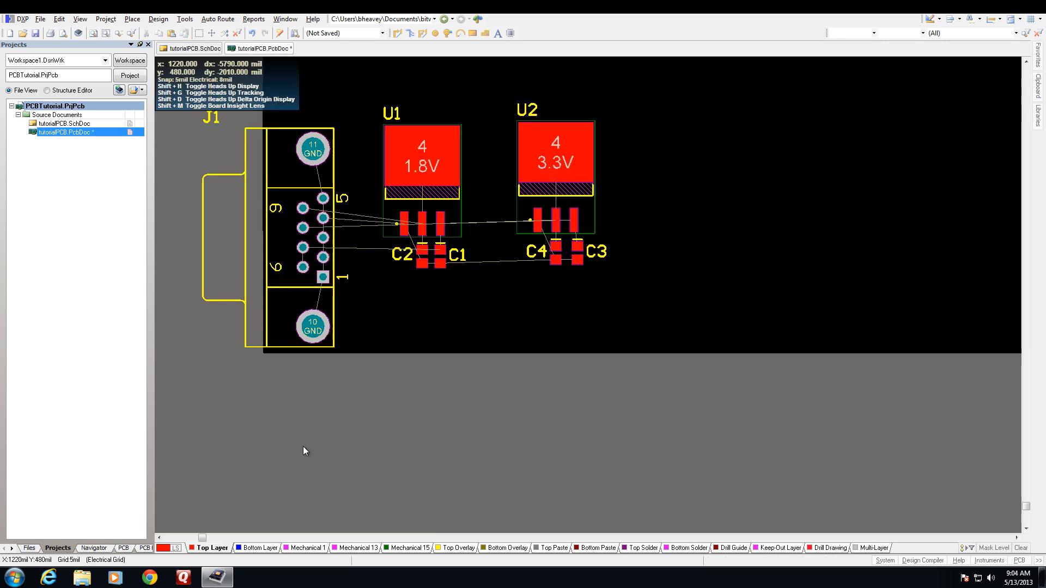
# On Mechanical 1, draw a horizontal line about 2230 mil long from (1000, 1000) mil as the board outline's lower edge.
pyautogui.keyDown('ctrl'); pyautogui.scroll(-5, 303, 446); pyautogui.keyUp('ctrl')
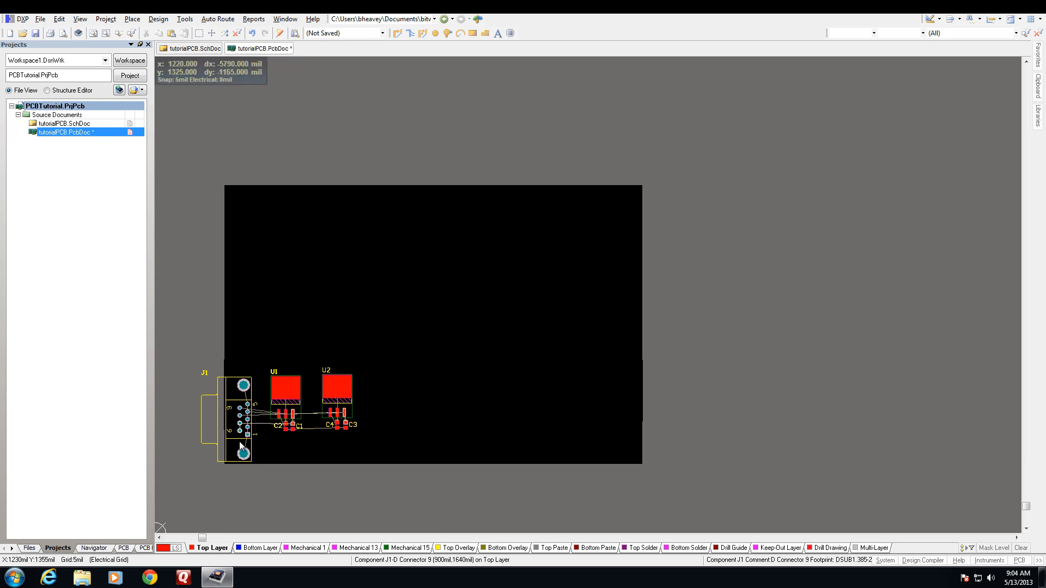
pyautogui.keyDown('ctrl'); pyautogui.scroll(3, 234, 456); pyautogui.keyUp('ctrl')
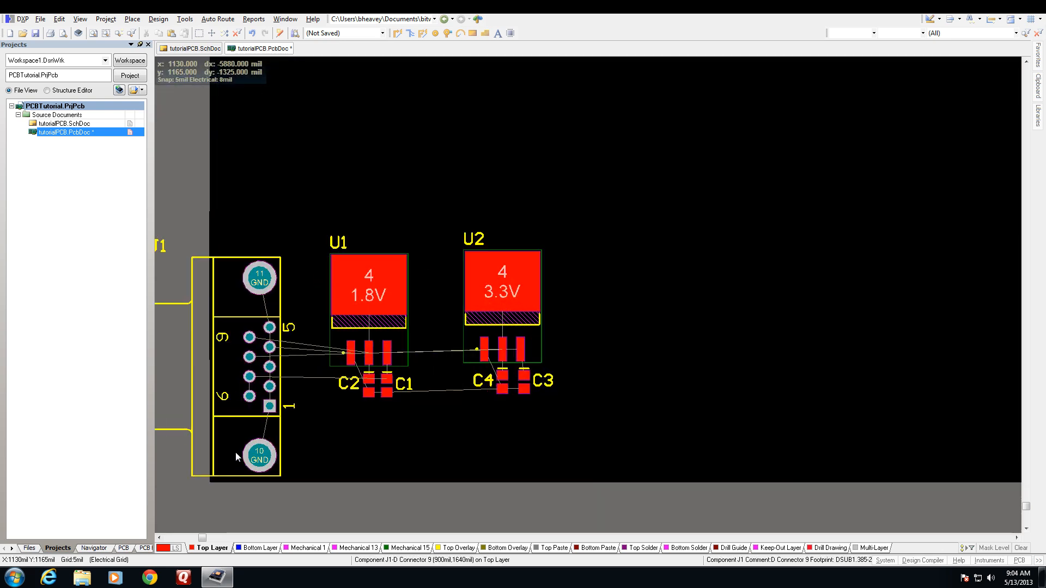
pyautogui.click(301, 549)
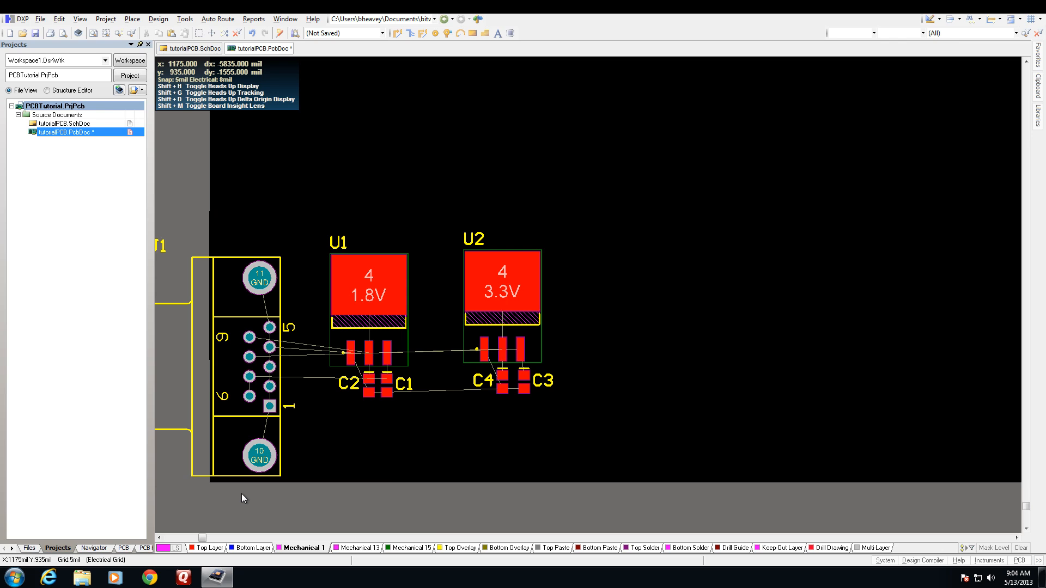
pyautogui.press('p')
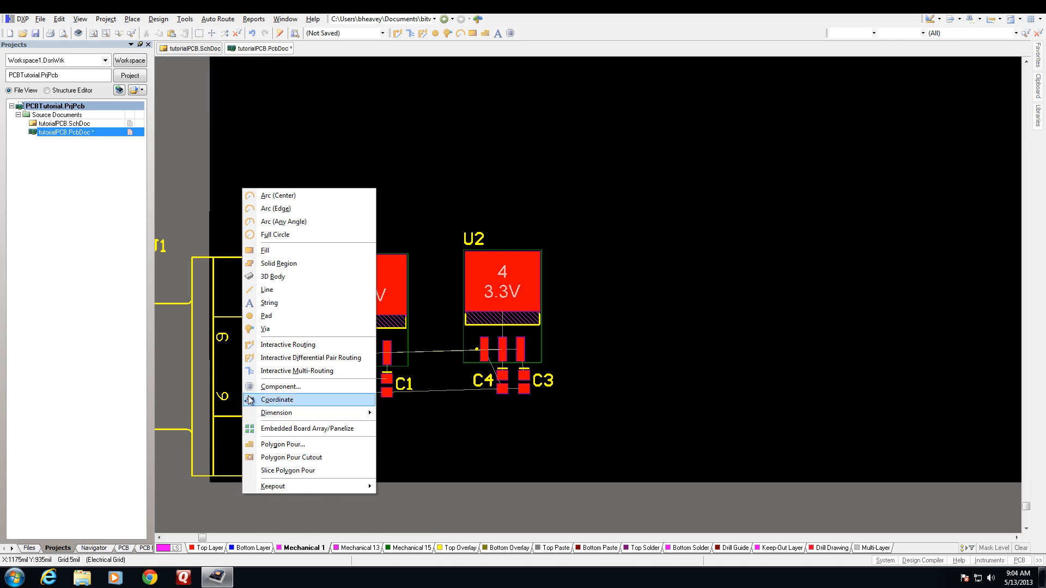
pyautogui.click(268, 290)
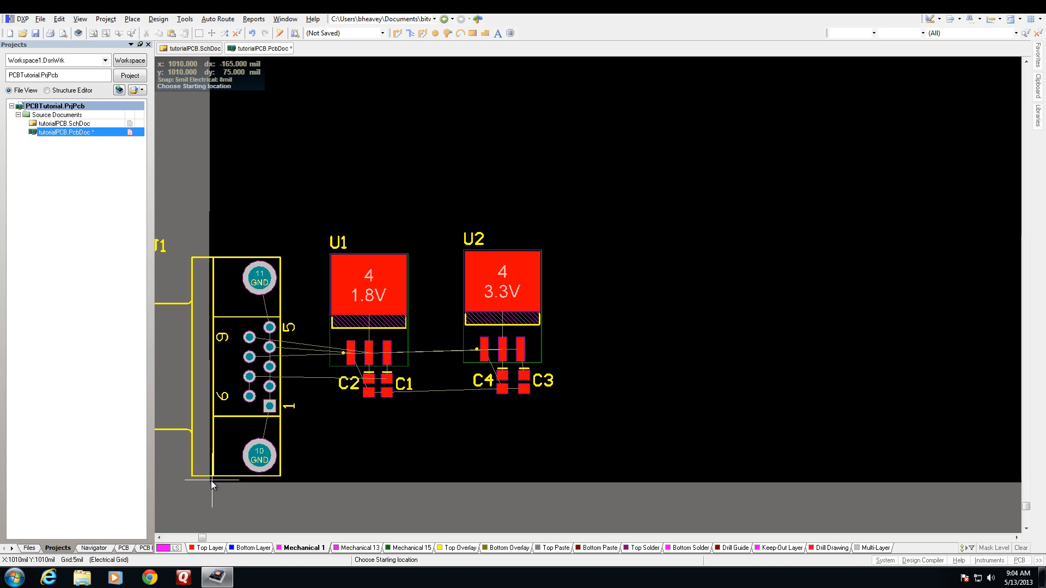
pyautogui.keyDown('ctrl'); pyautogui.scroll(5, 211, 480); pyautogui.keyUp('ctrl')
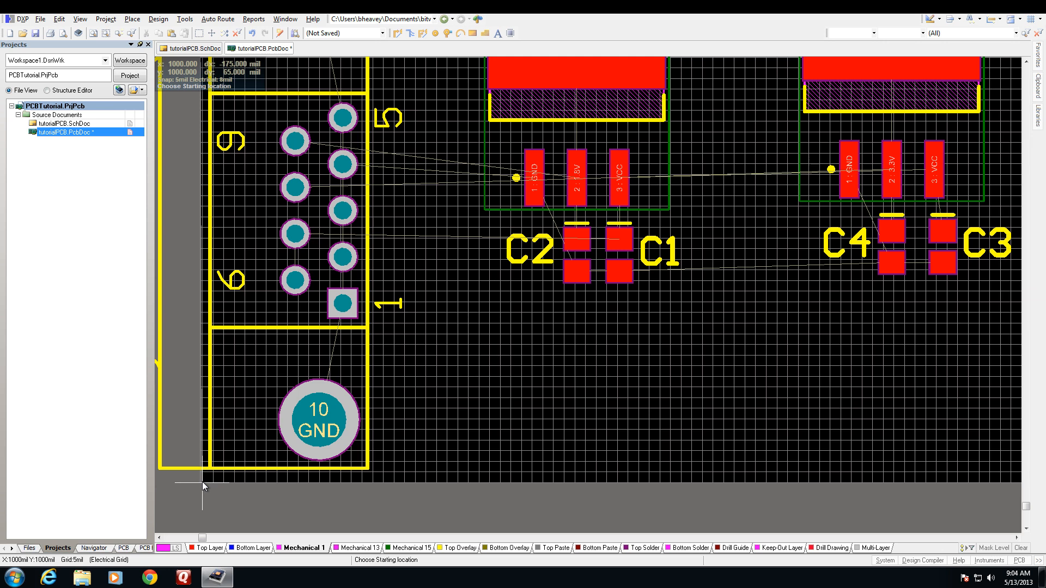
pyautogui.click(202, 481)
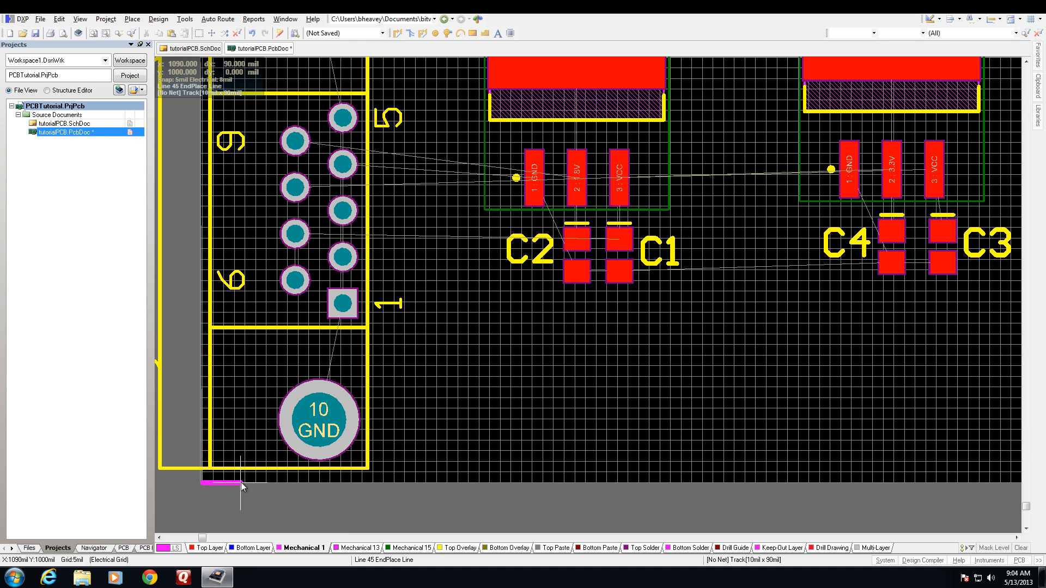
pyautogui.keyDown('ctrl'); pyautogui.scroll(-3, 241, 482); pyautogui.keyUp('ctrl')
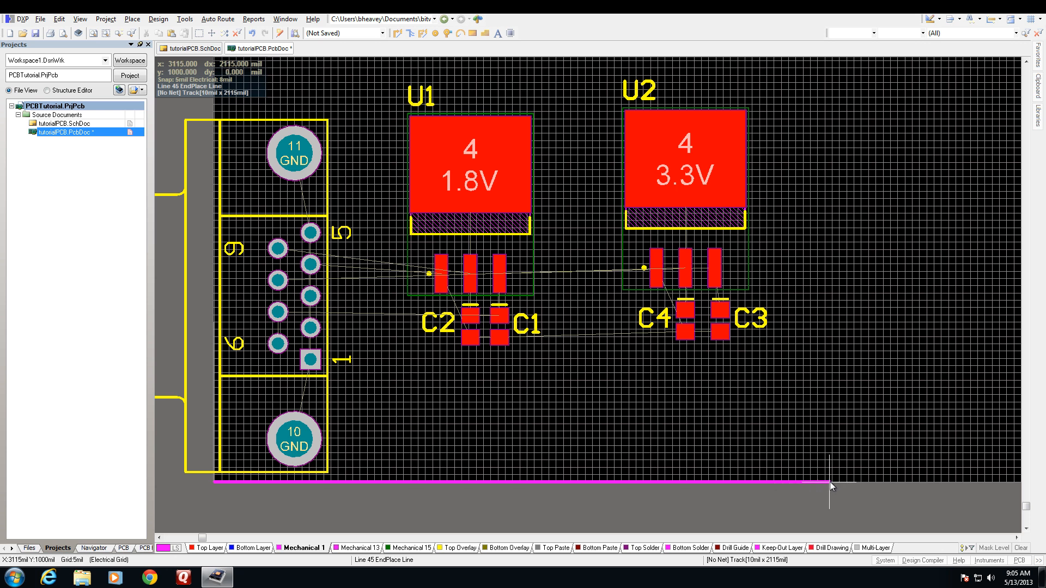
pyautogui.click(862, 481)
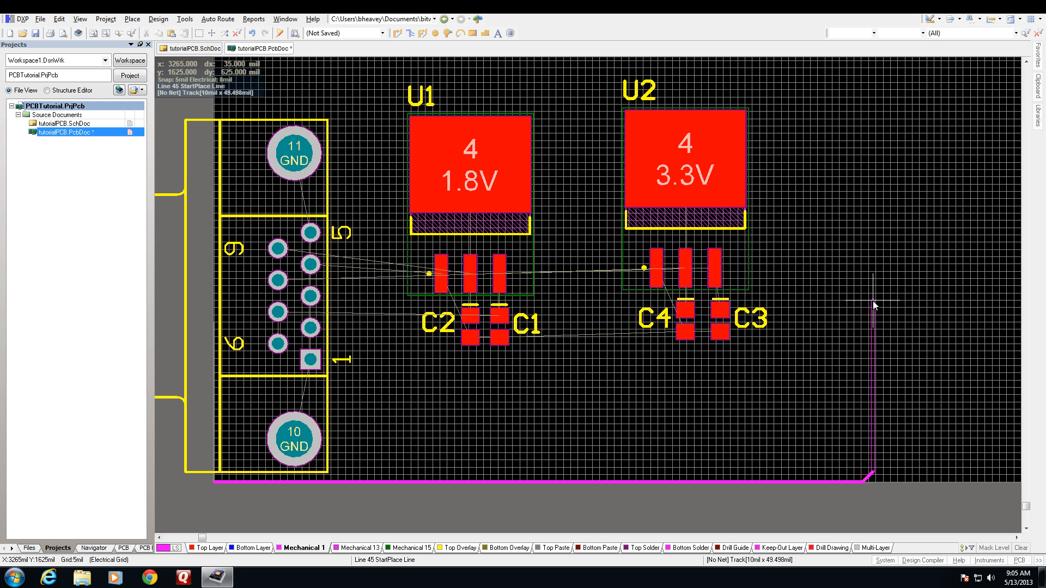
# Close the rectangular board outline, about 1500 mil high, with straight right, upper and left edges back to the starting corner.
pyautogui.scroll(2, 859, 275)
pyautogui.scroll(-2, 864, 277)
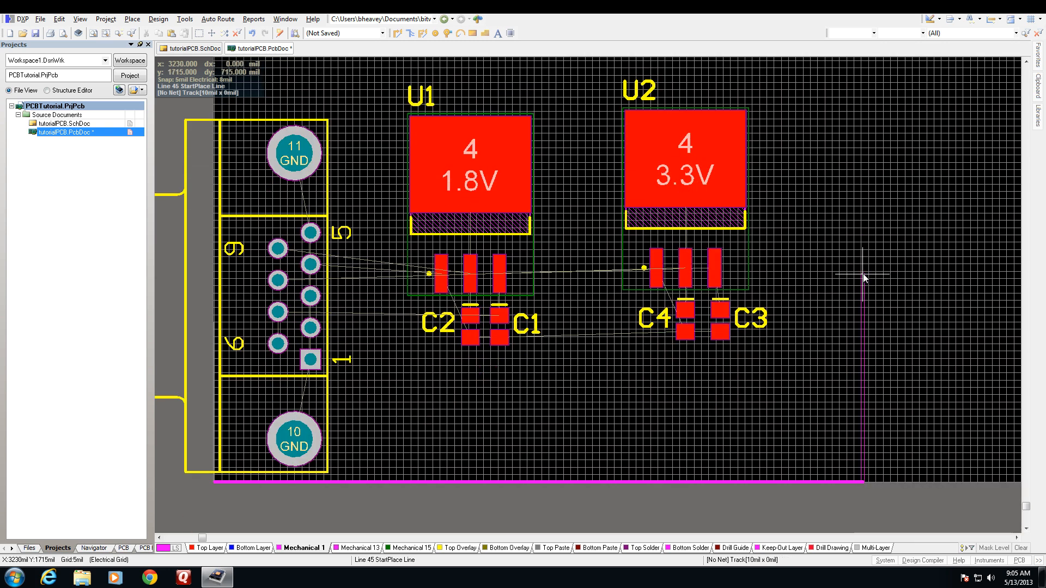
pyautogui.click(862, 274)
pyautogui.scroll(2, 862, 273)
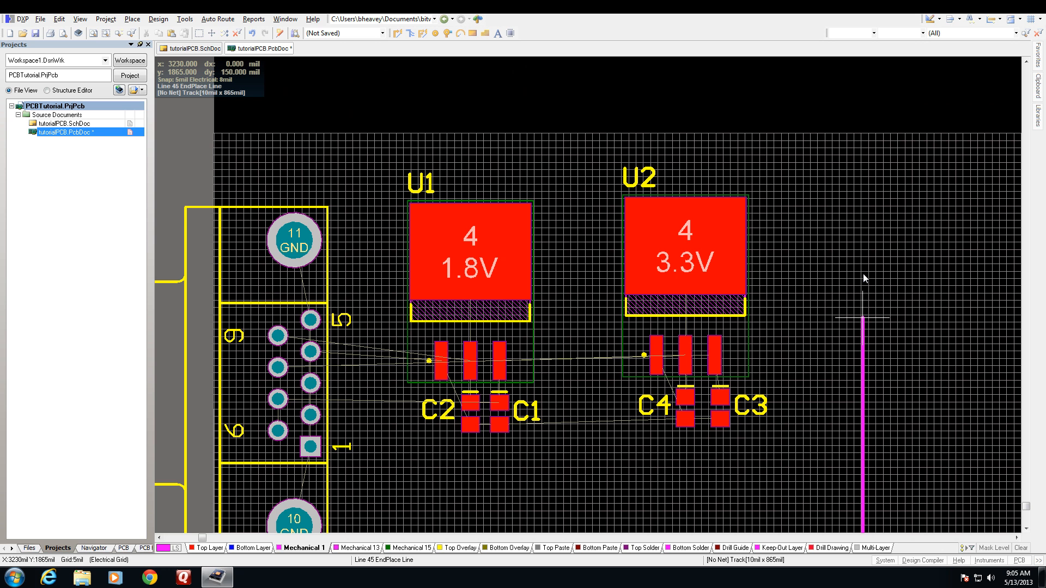
pyautogui.click(863, 133)
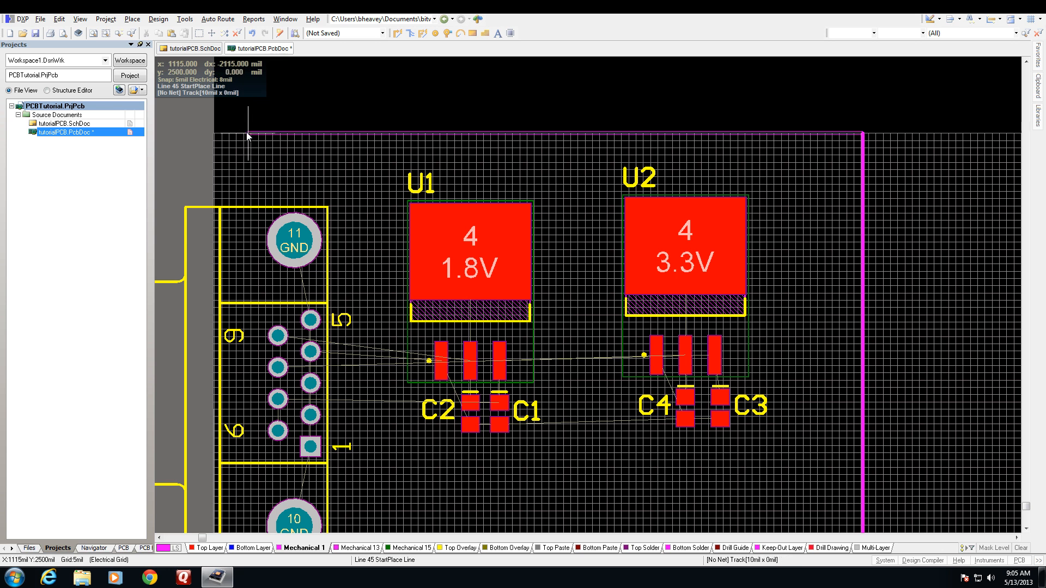
pyautogui.click(213, 133)
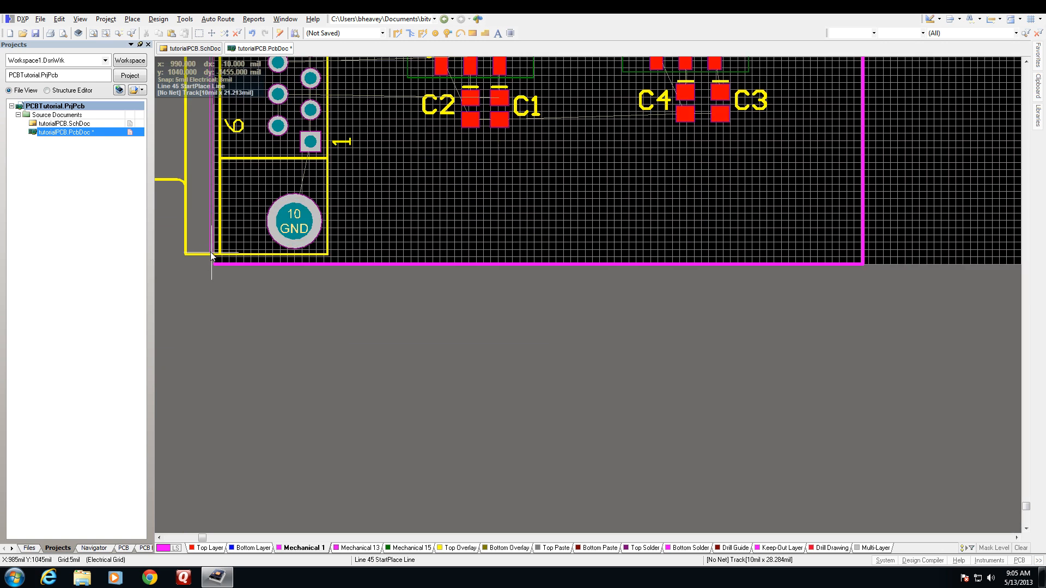
pyautogui.click(214, 264)
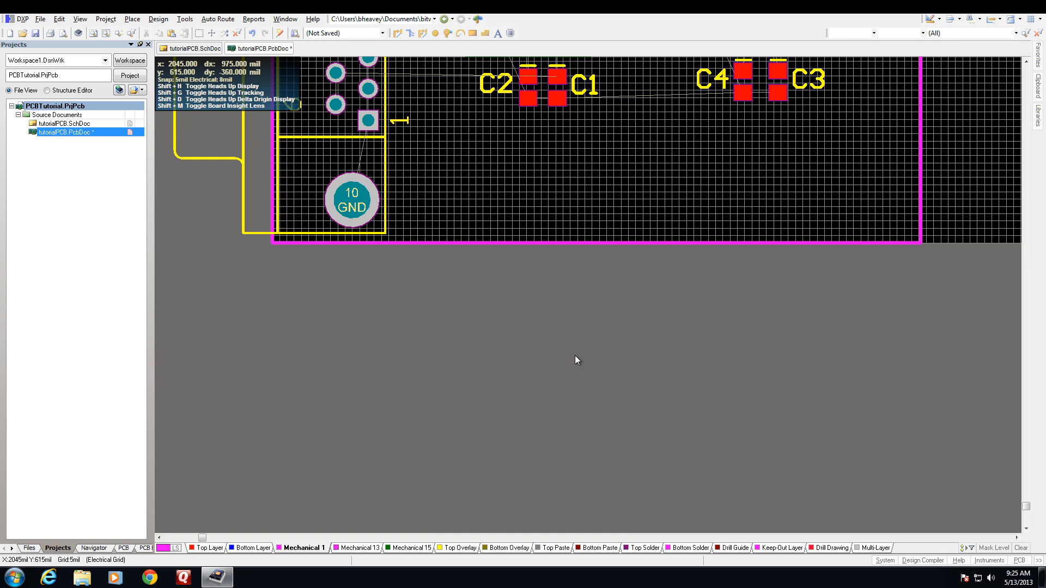
# Define the board shape from the rectangular Mechanical 1 outline, using single-layer view while doing so and restoring the other layers.
pyautogui.hotkey('shift', 's')
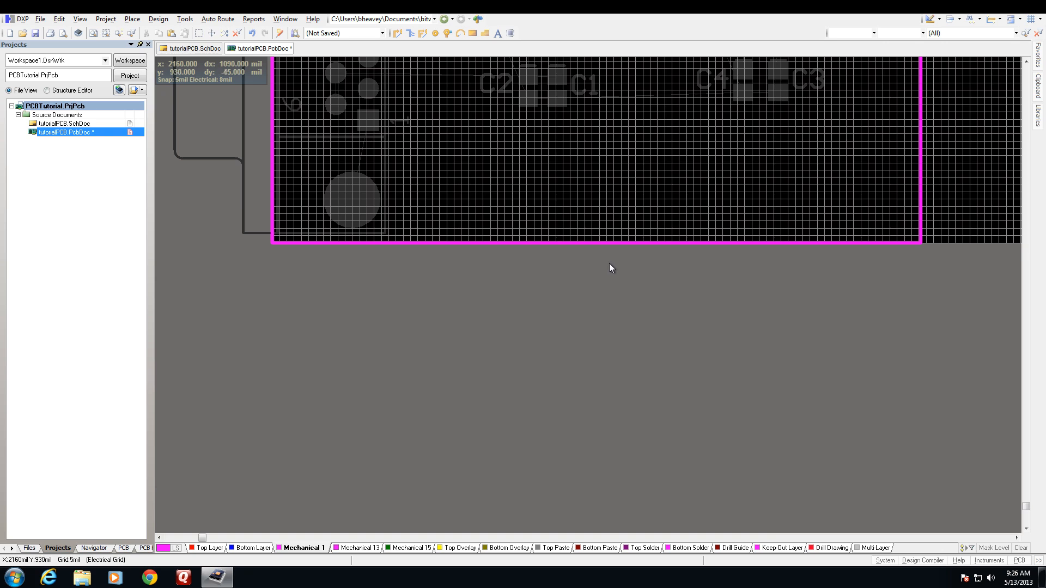
pyautogui.keyDown('ctrl'); pyautogui.scroll(-3, 609, 263); pyautogui.keyUp('ctrl')
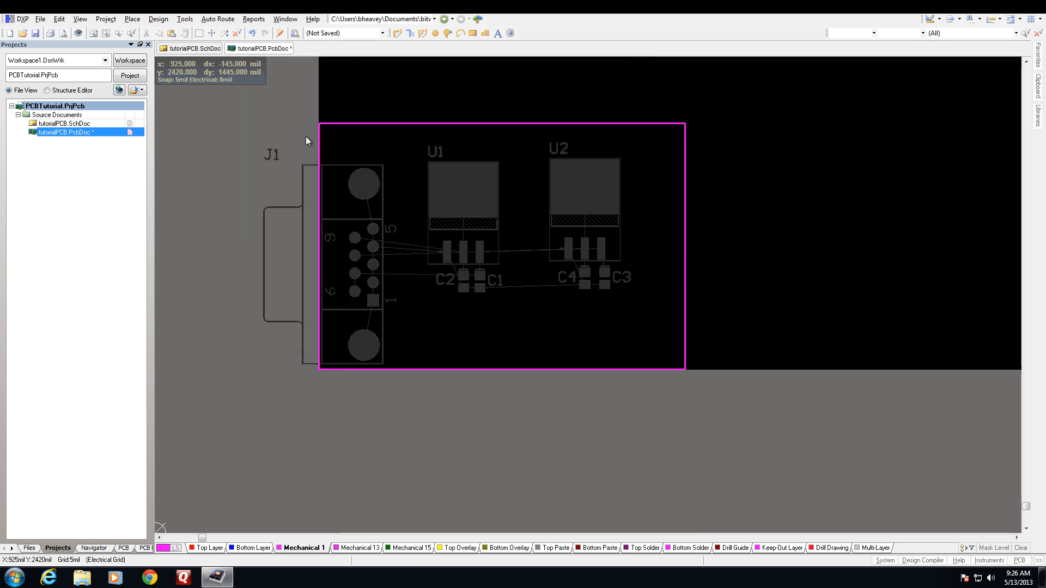
pyautogui.moveTo(285, 100); pyautogui.dragTo(487, 268)
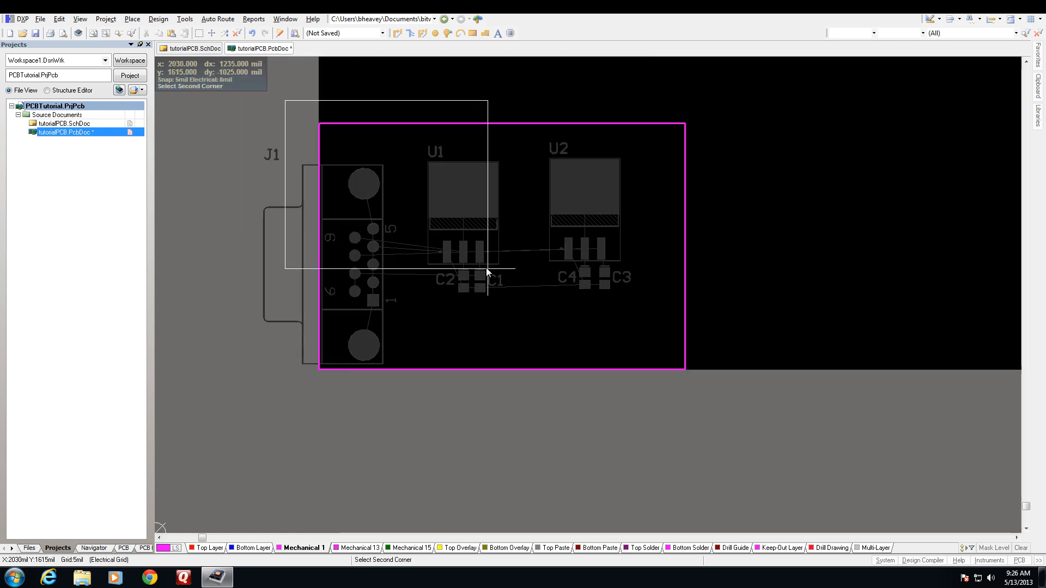
pyautogui.click(730, 415)
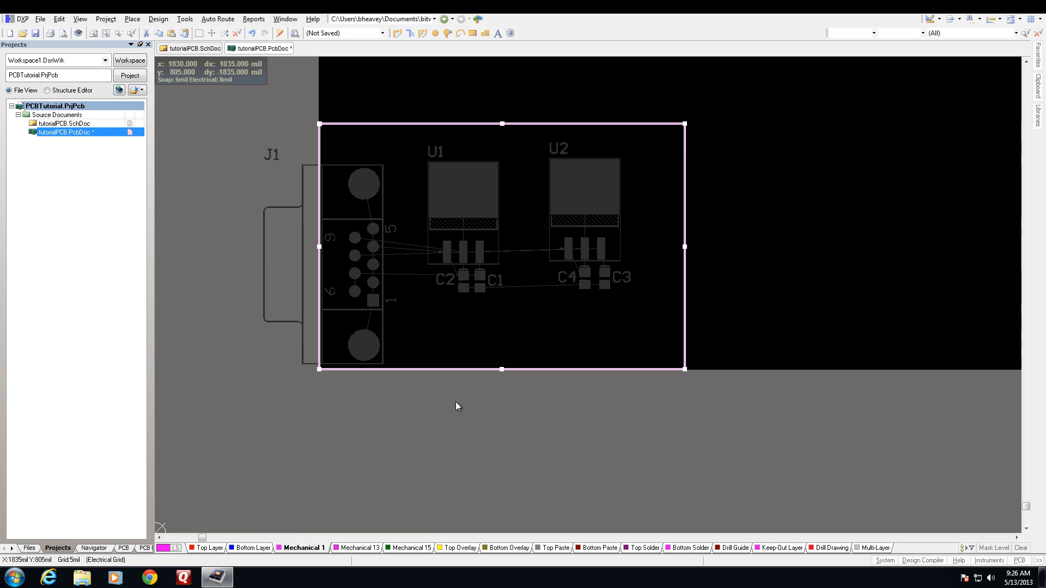
pyautogui.click(158, 20)
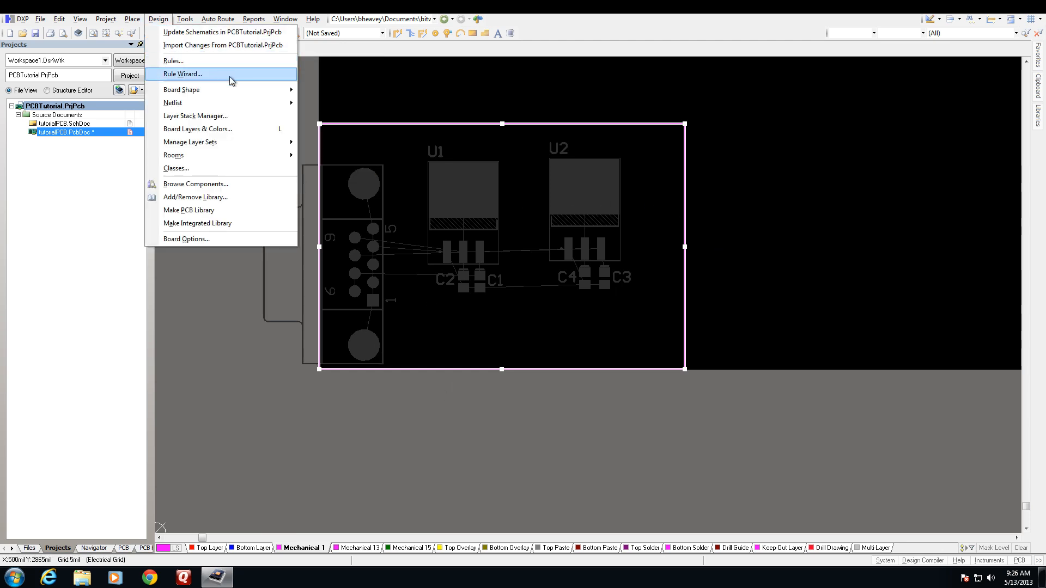
pyautogui.moveTo(252, 93)
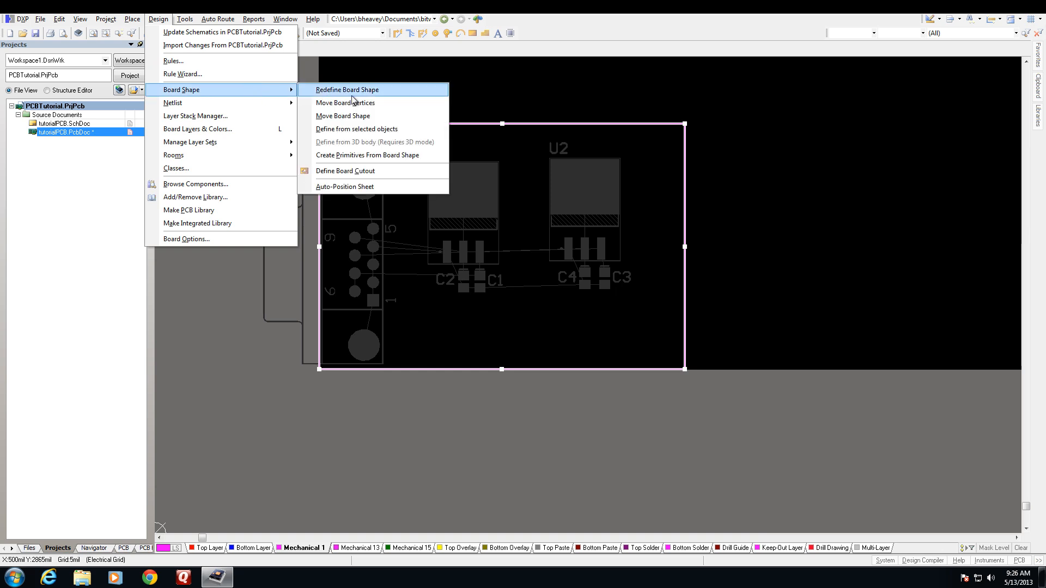
pyautogui.click(363, 129)
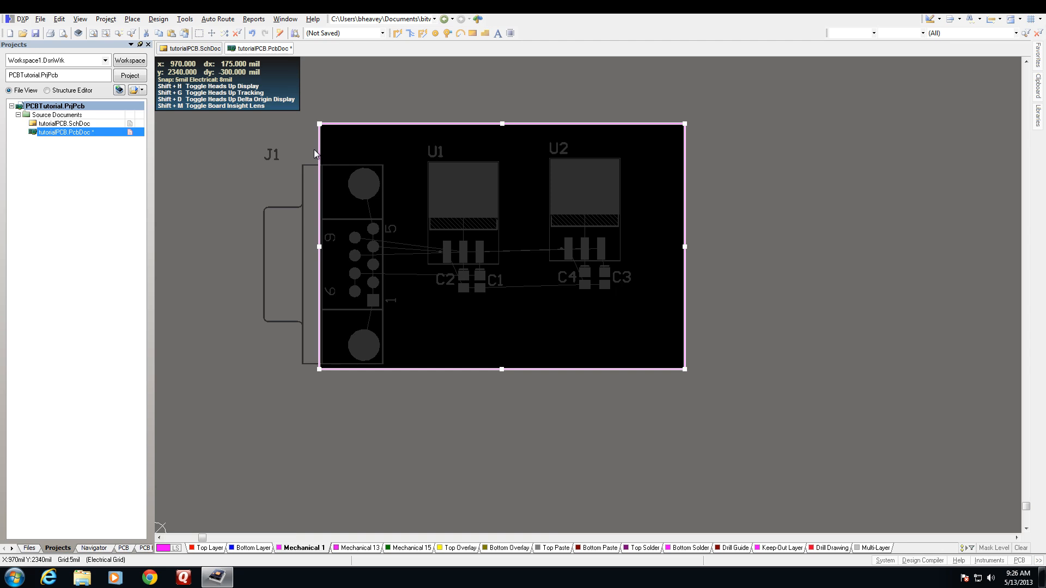
pyautogui.hotkey('shift', 's')
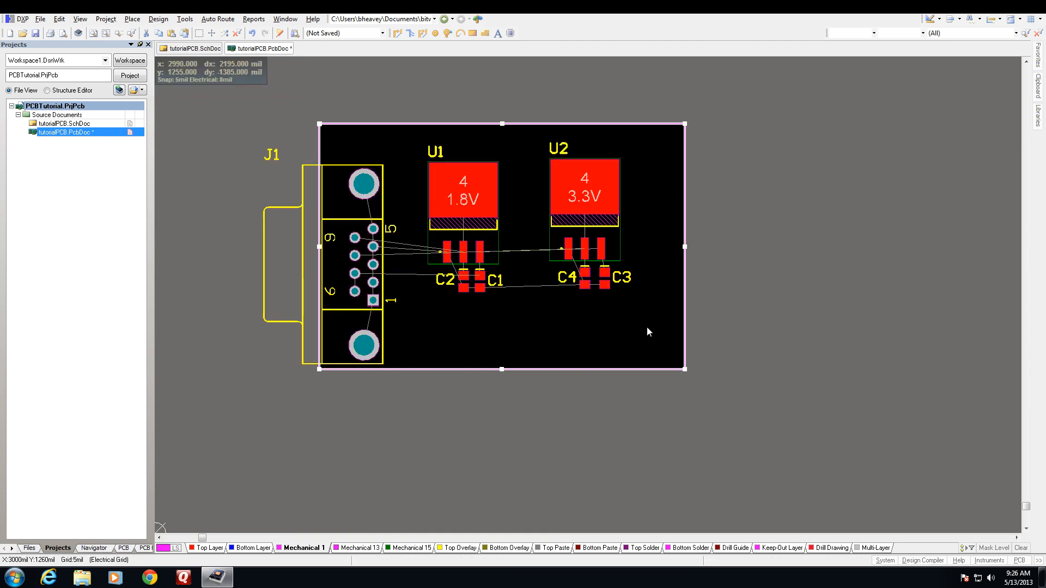
pyautogui.press('shift')
# Route a 20 mil wide Top Layer track from U1's 1.8V pin straight down to C2's 1.8V pad.
pyautogui.keyDown('ctrl'); pyautogui.scroll(5, 466, 269); pyautogui.keyUp('ctrl')
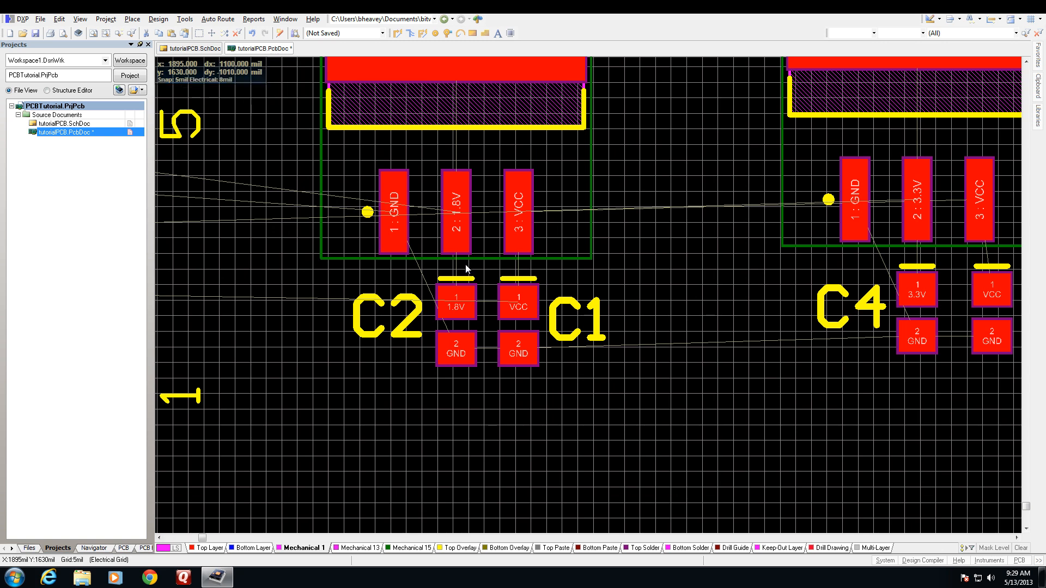
pyautogui.scroll(3, 466, 269)
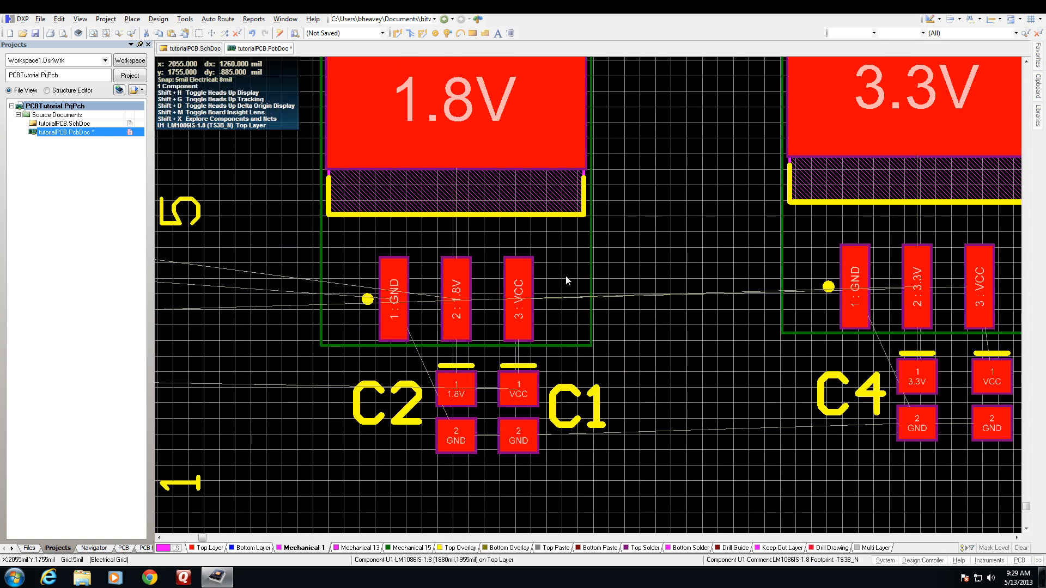
pyautogui.press('p')
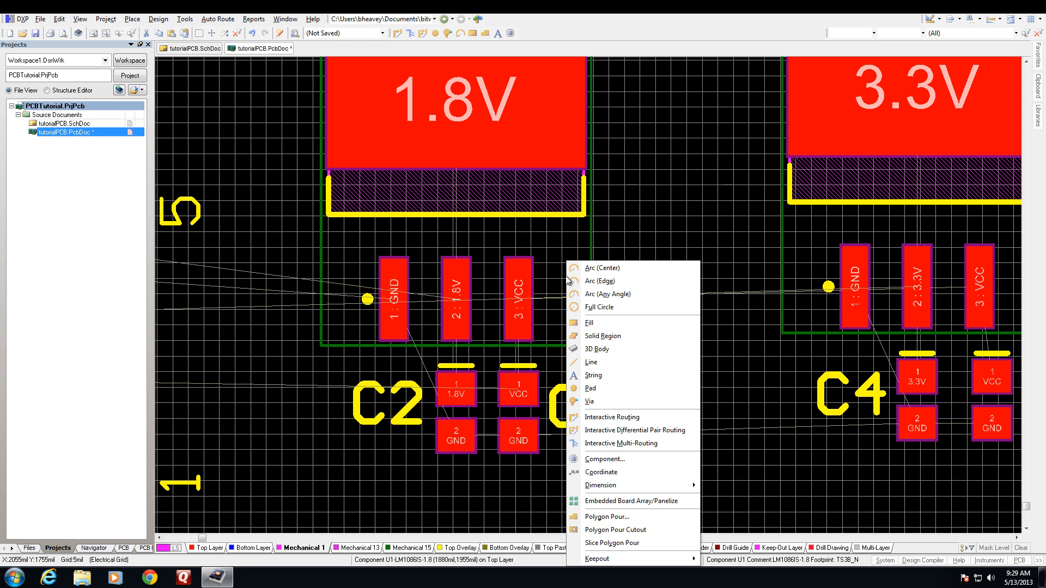
pyautogui.click(635, 417)
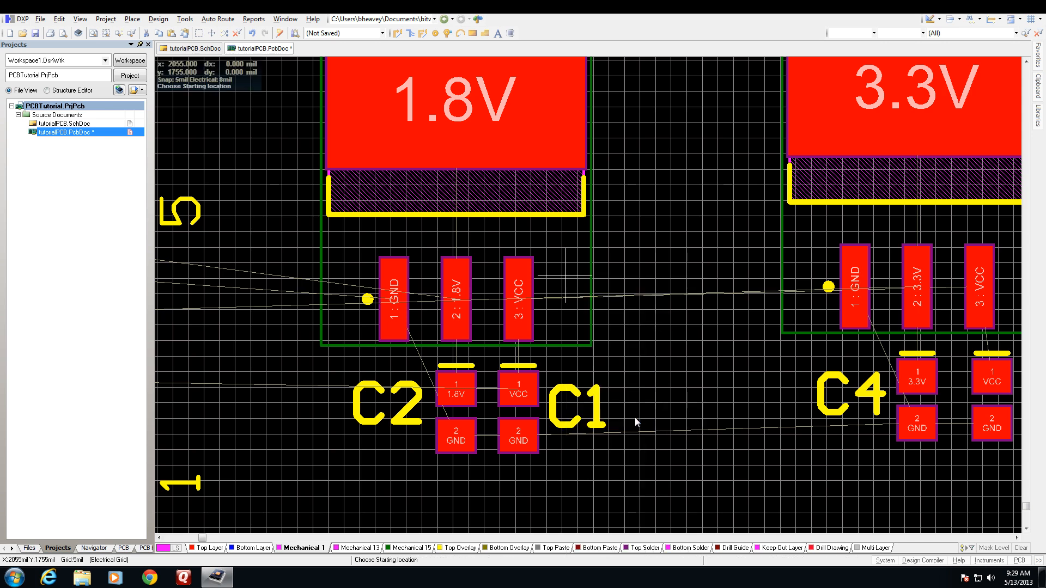
pyautogui.click(457, 300)
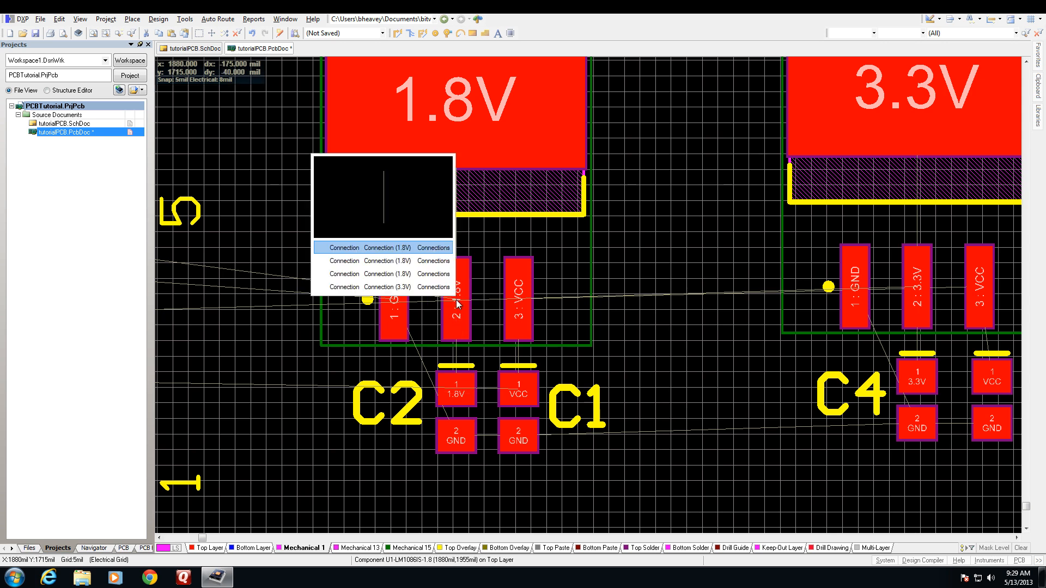
pyautogui.click(422, 254)
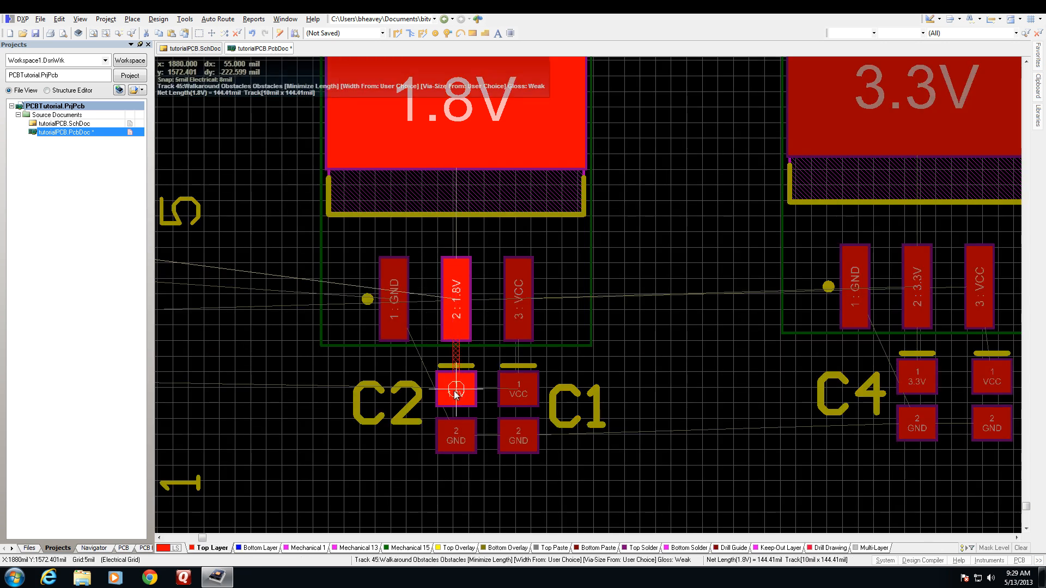
pyautogui.press('Tab')
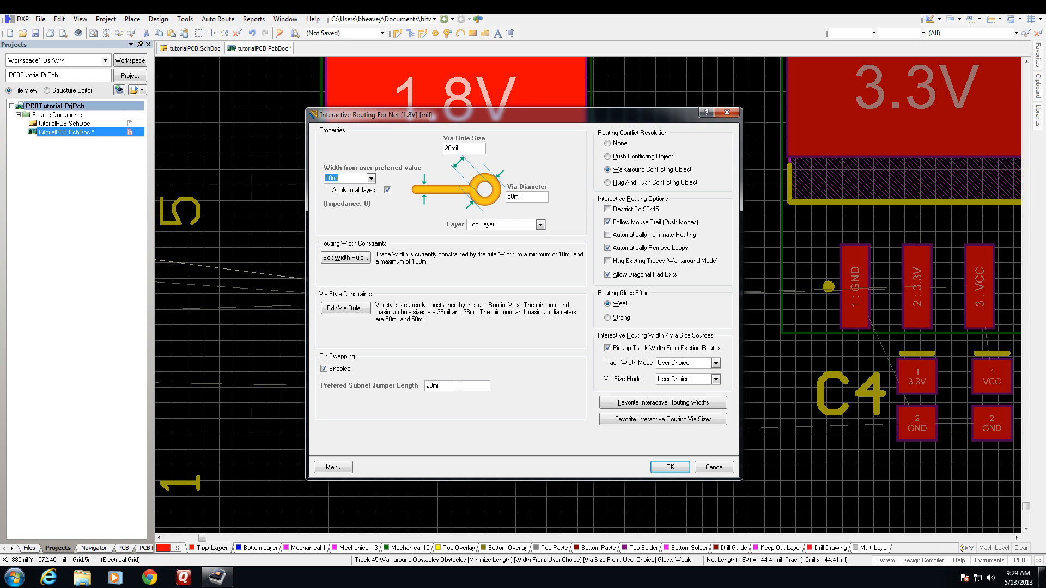
pyautogui.write('20')
pyautogui.click(670, 467)
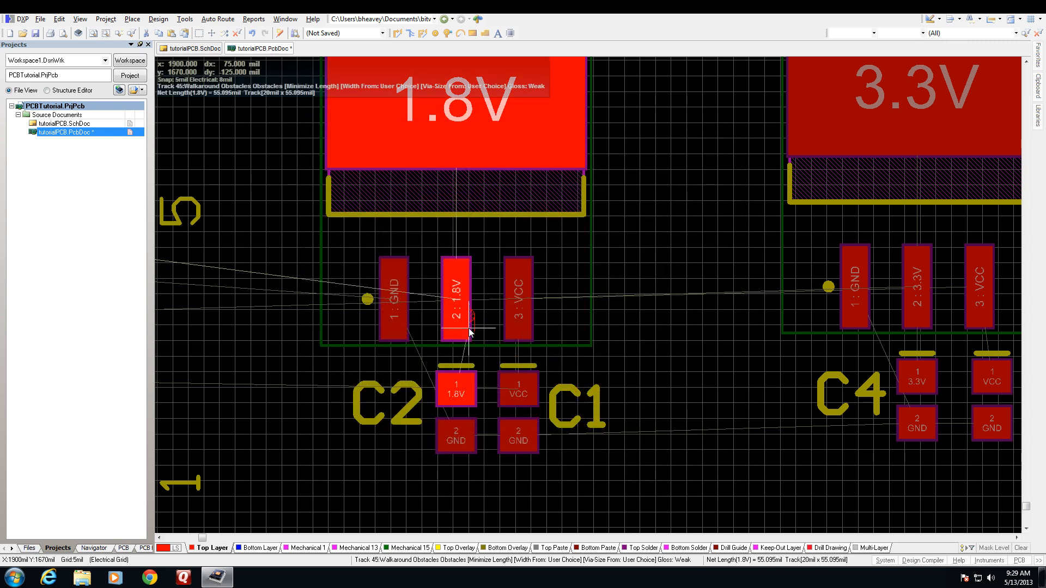
pyautogui.click(455, 392)
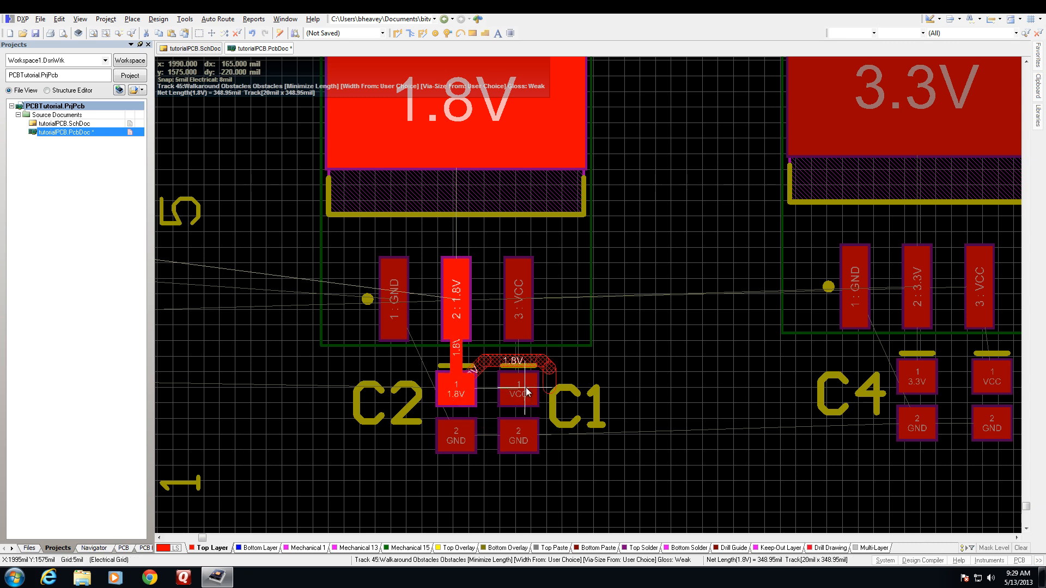
pyautogui.rightClick(490, 403)
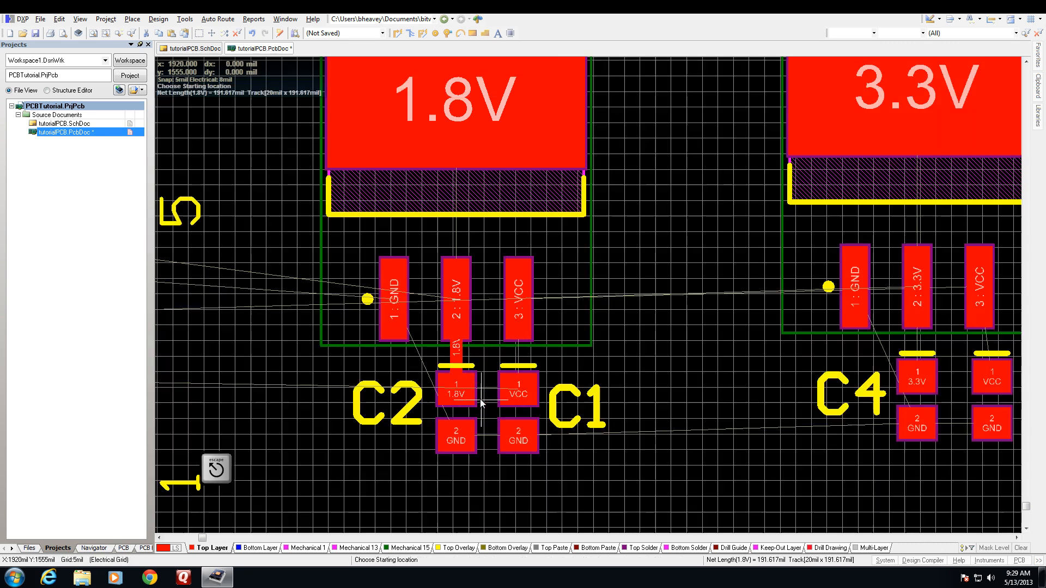
# Route 20 mil wide Top Layer tracks from U1's VCC pin to C1's VCC pad and between the GND pads of C2 and C1.
pyautogui.click(518, 305)
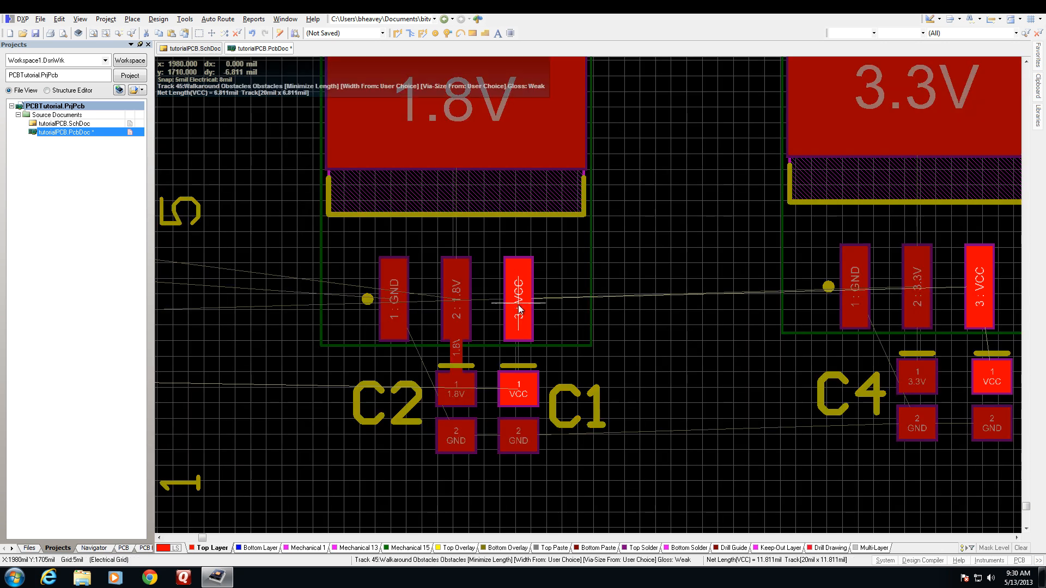
pyautogui.click(520, 395)
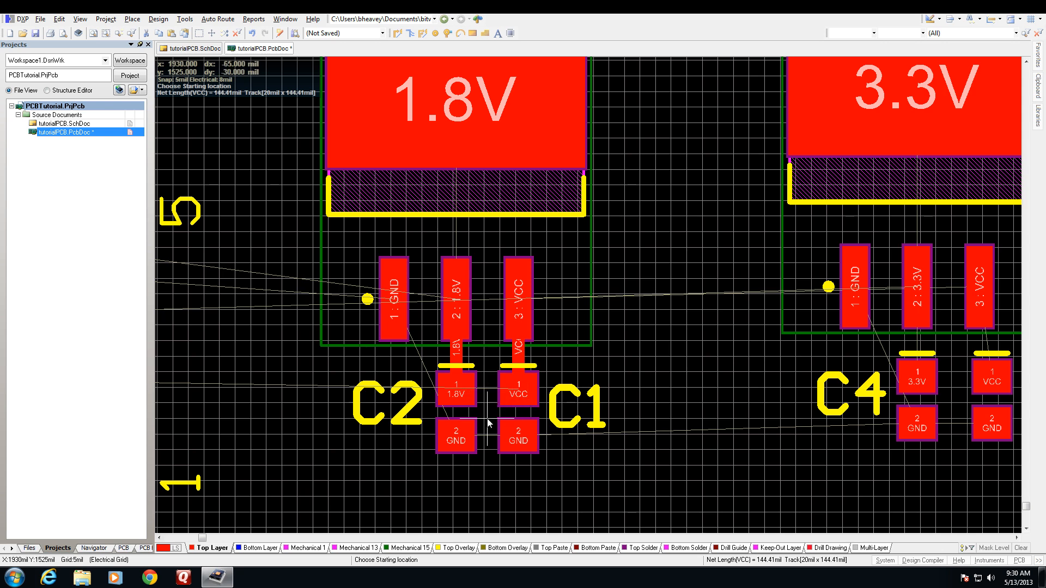
pyautogui.click(456, 441)
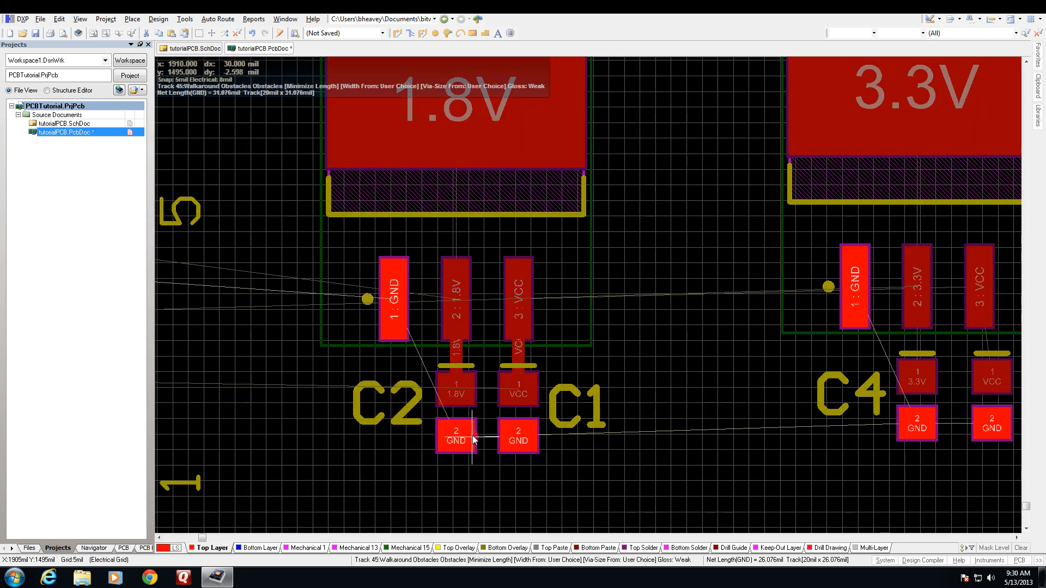
pyautogui.click(515, 439)
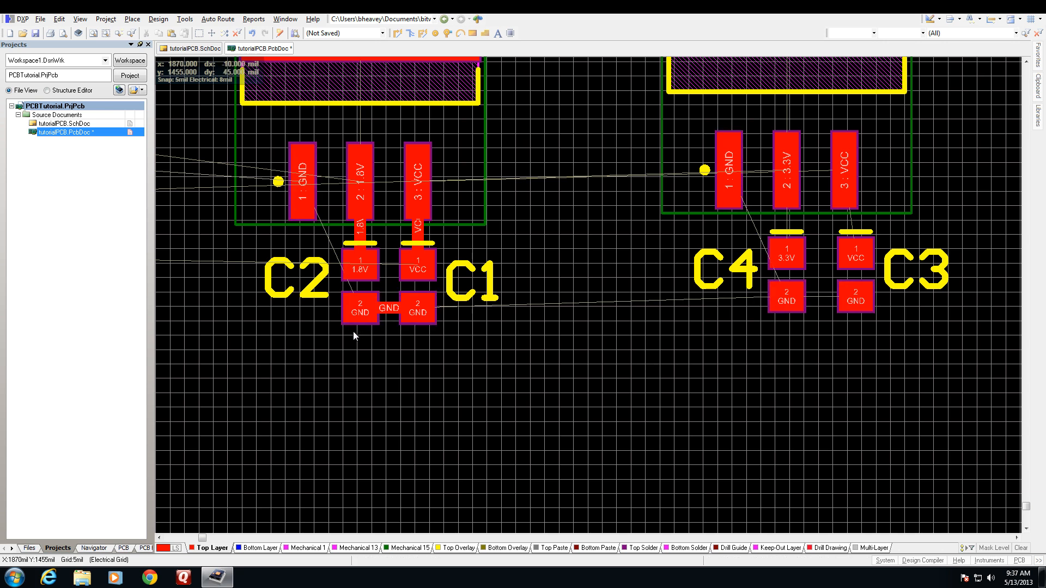
# Route a 20 mil wide GND track about 98 mil straight down from C2's GND pad, ending at (1880, 1400) mil.
pyautogui.keyDown('ctrl'); pyautogui.scroll(3, 354, 339); pyautogui.keyUp('ctrl')
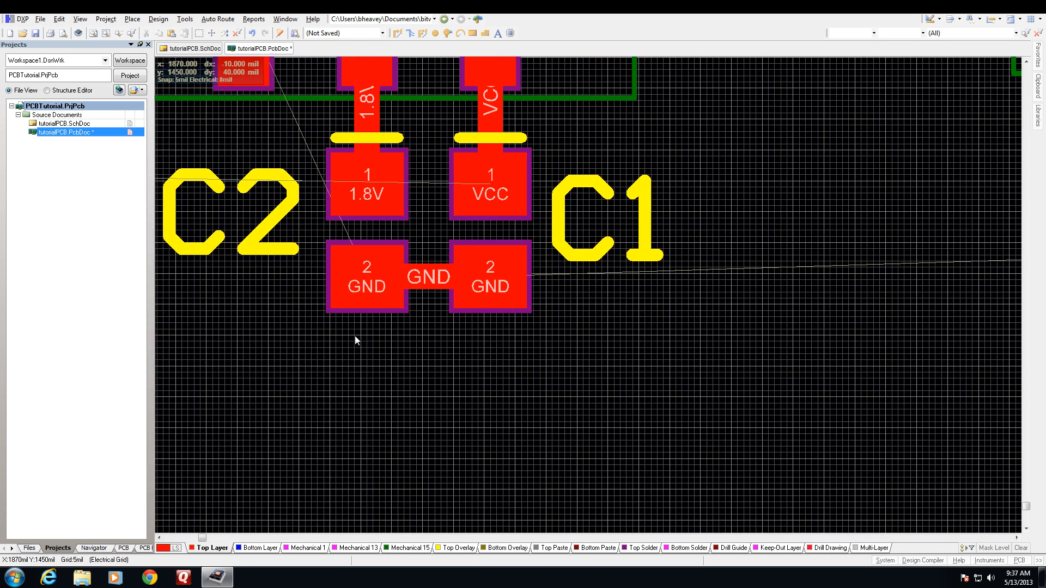
pyautogui.press('p')
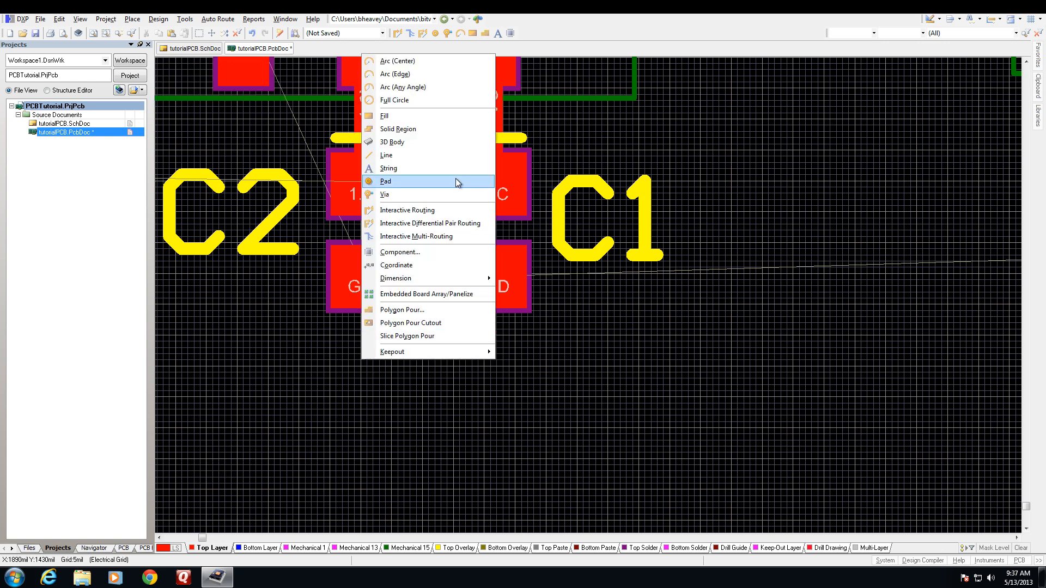
pyautogui.click(425, 212)
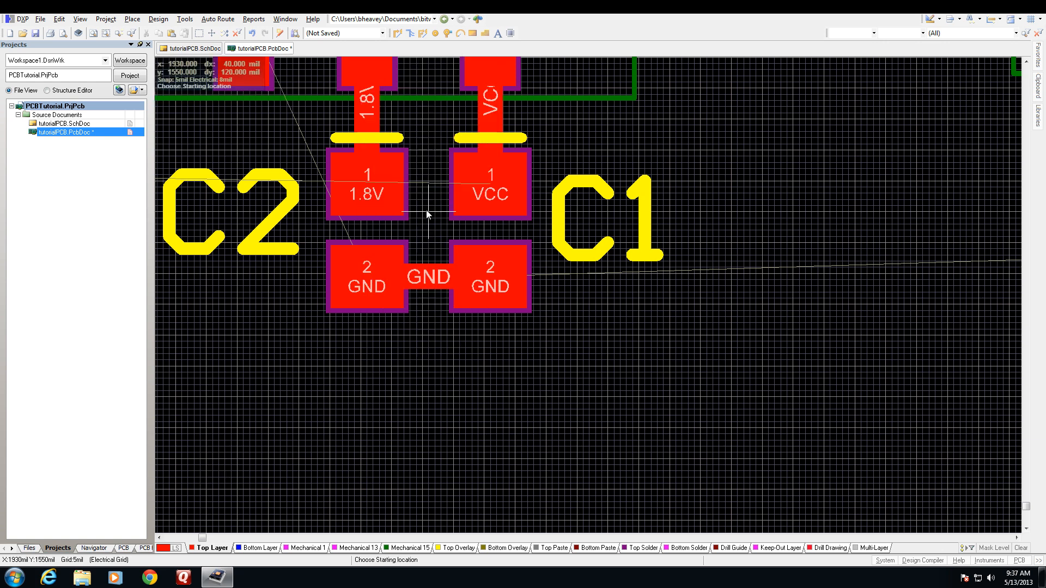
pyautogui.click(352, 293)
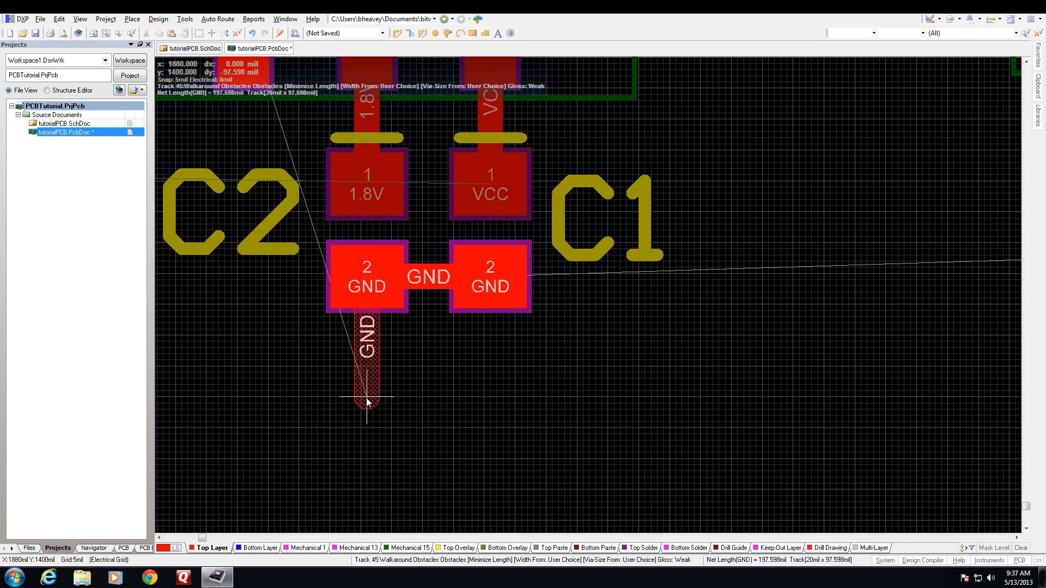
pyautogui.click(367, 402)
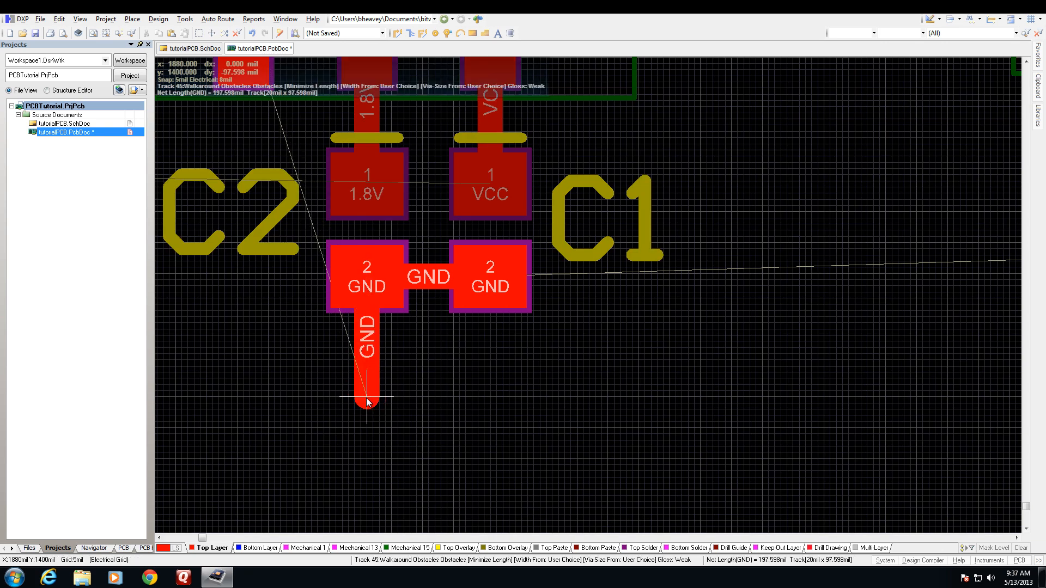
pyautogui.press('Escape')
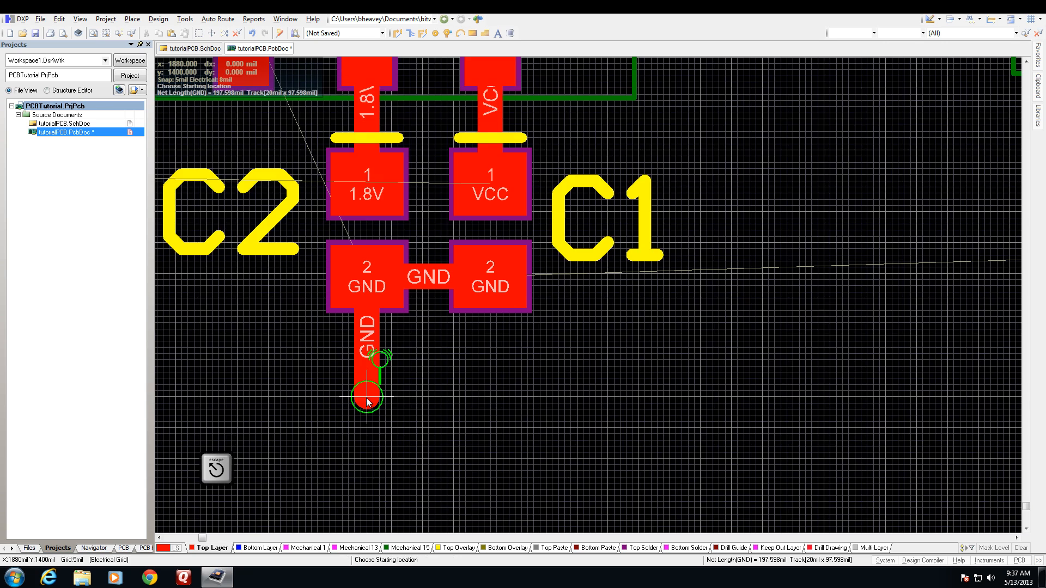
# Place a single via on the free end of C2's GND track at (1880, 1400) mil.
pyautogui.rightClick(409, 417)
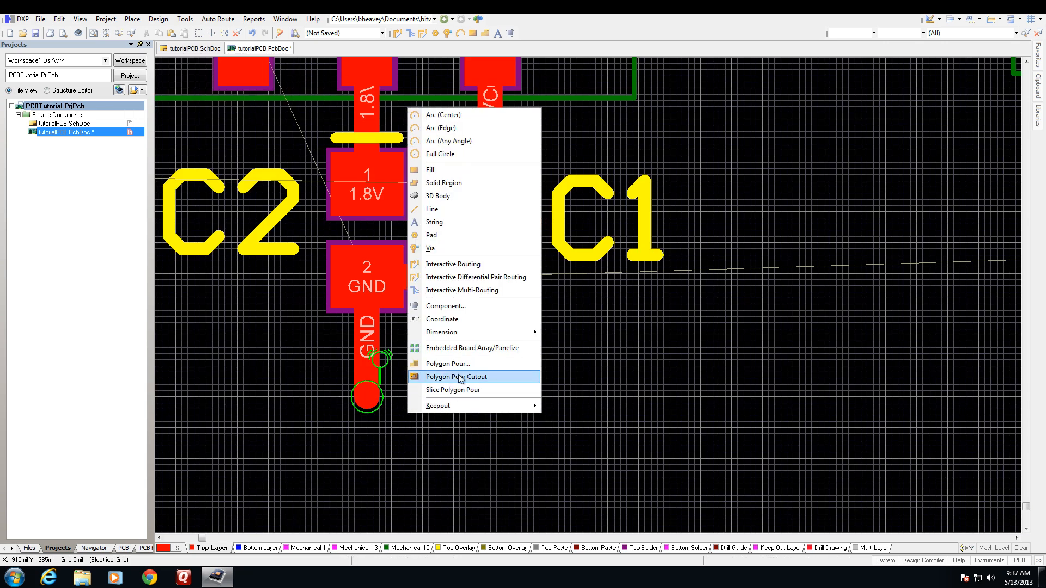
pyautogui.click(437, 249)
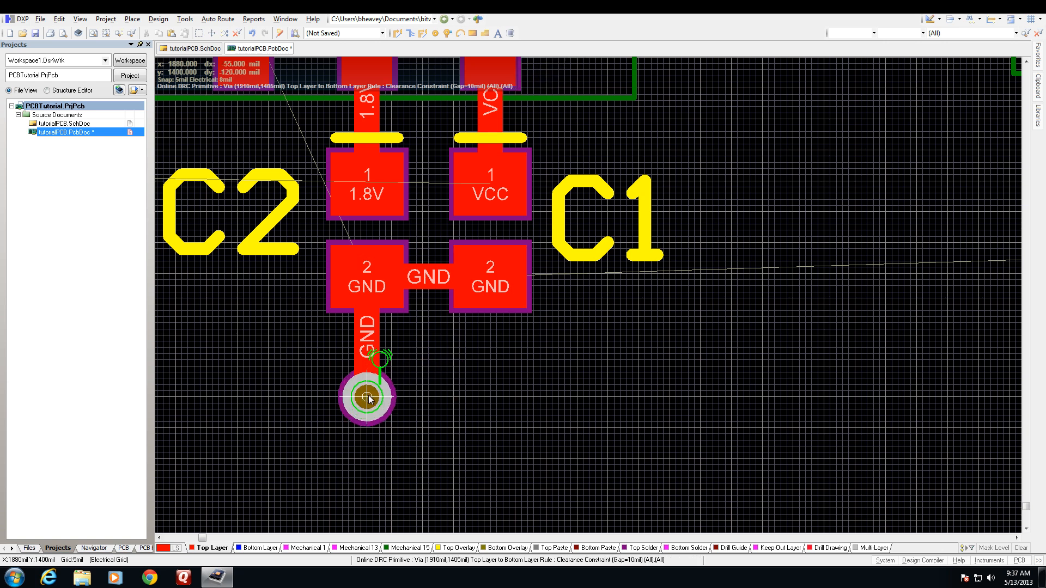
pyautogui.click(368, 399)
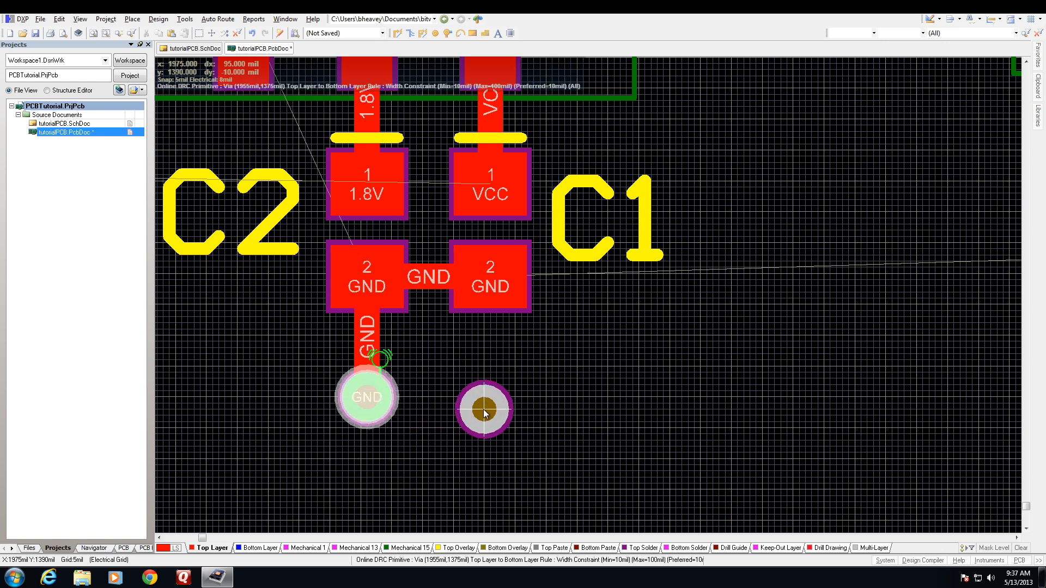
pyautogui.rightClick(484, 409)
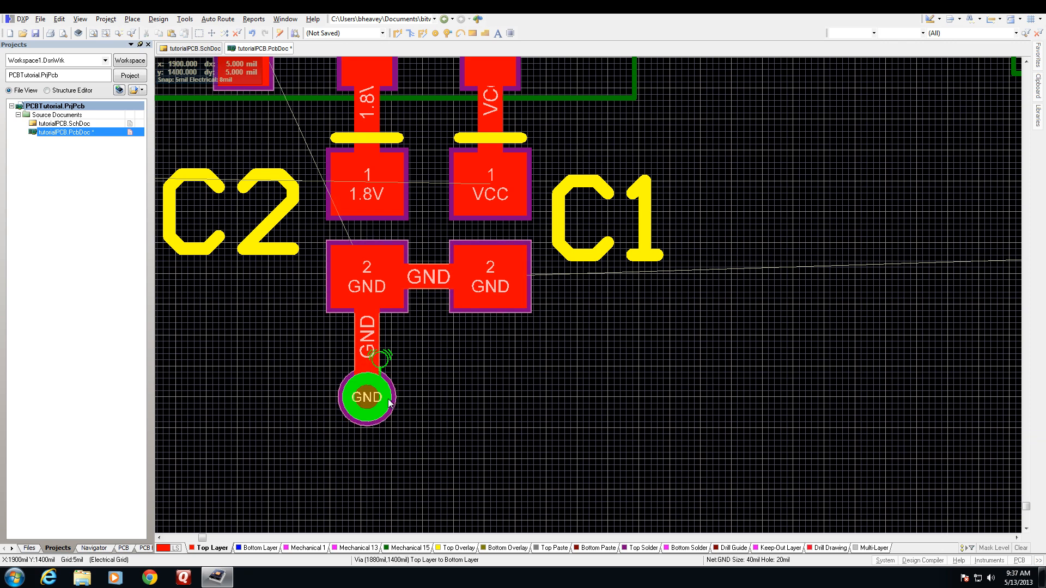
# Check the RoutingVias rule and set the GND via's hole size to 28 mil and its diameter to 50 mil to match.
pyautogui.doubleClick(389, 403)
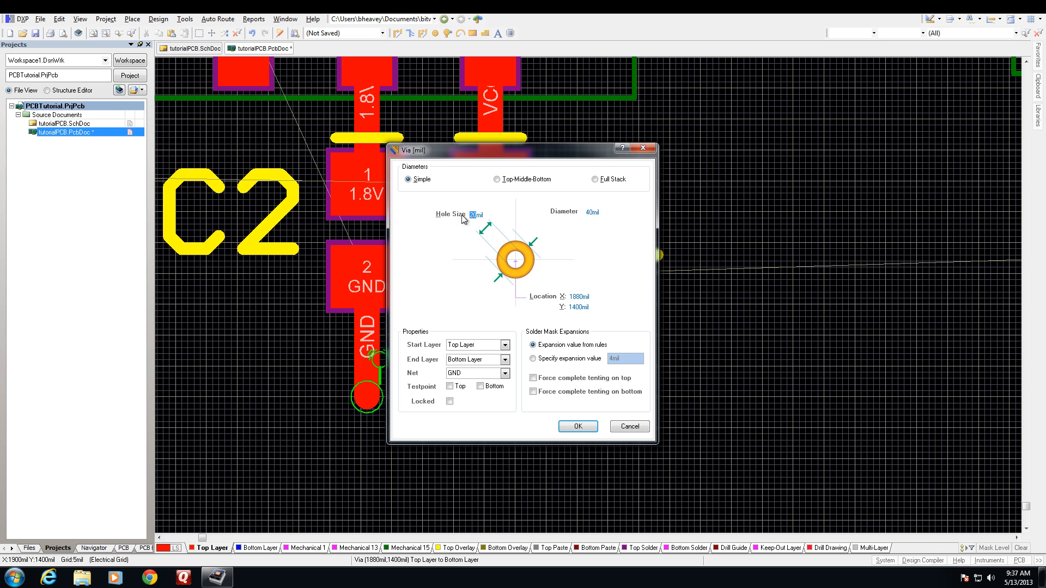
pyautogui.click(629, 426)
pyautogui.click(218, 19)
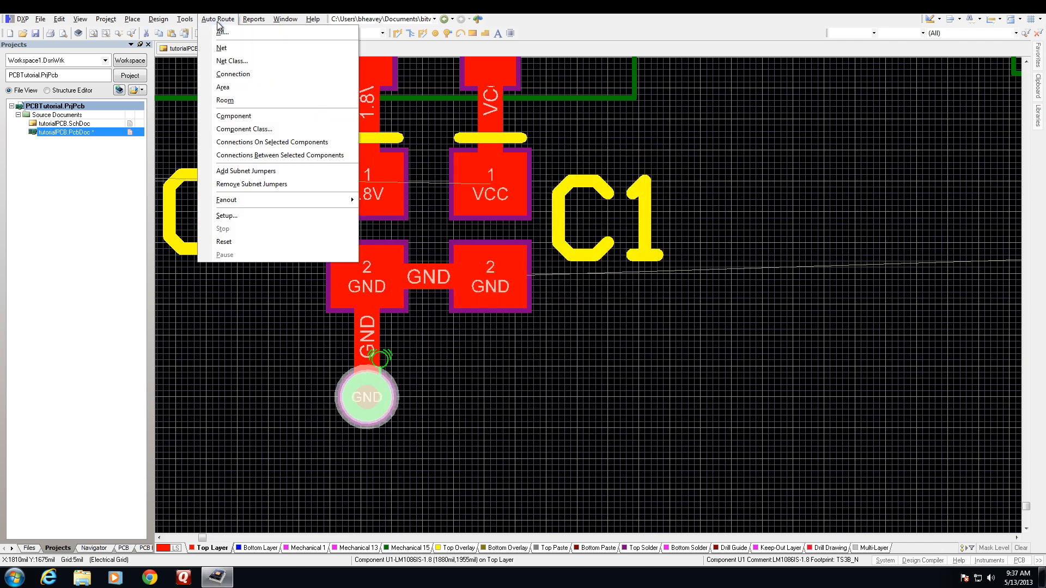
pyautogui.moveTo(161, 22)
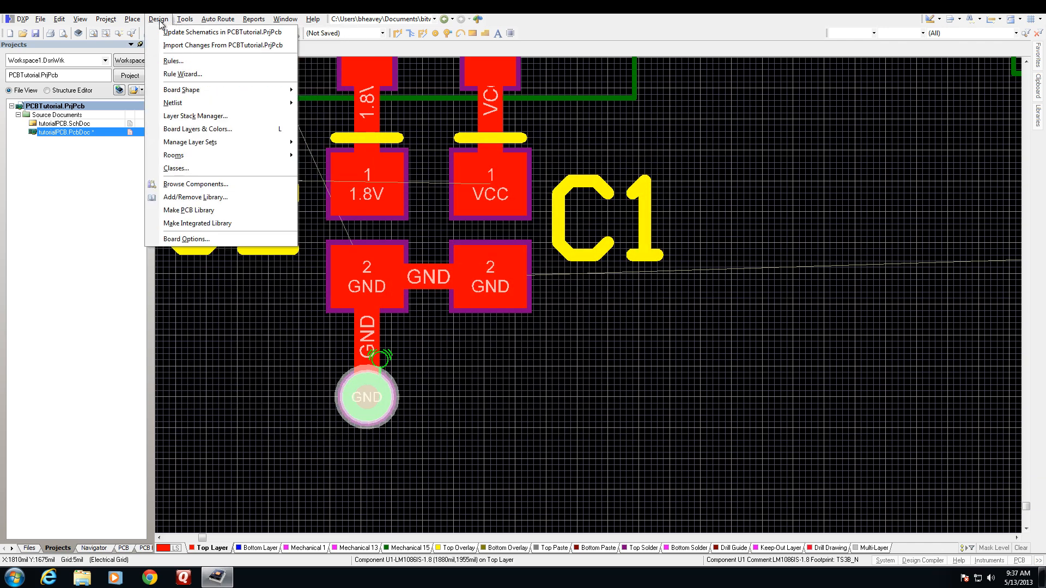
pyautogui.click(182, 61)
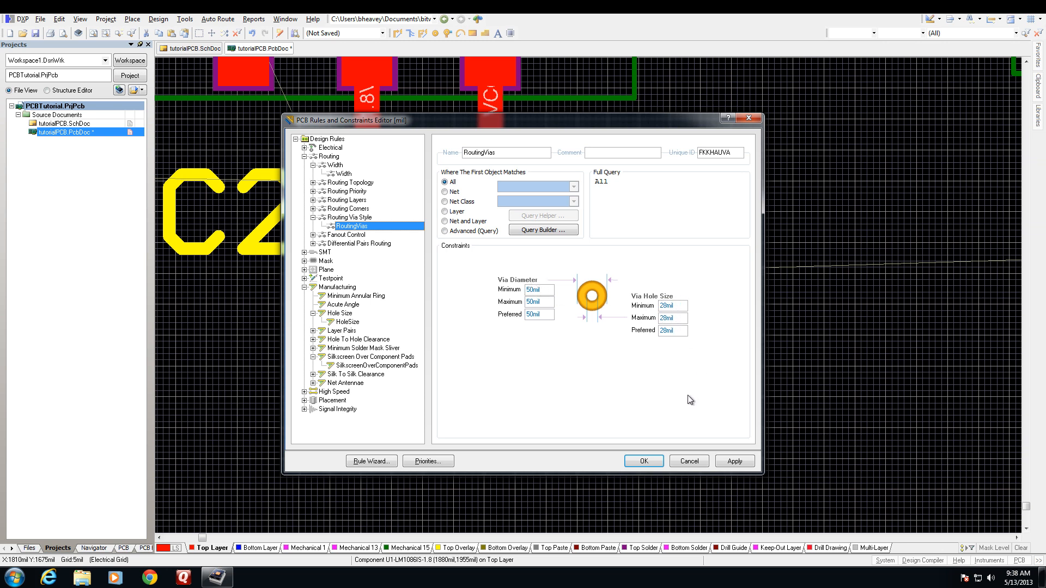
pyautogui.click(689, 461)
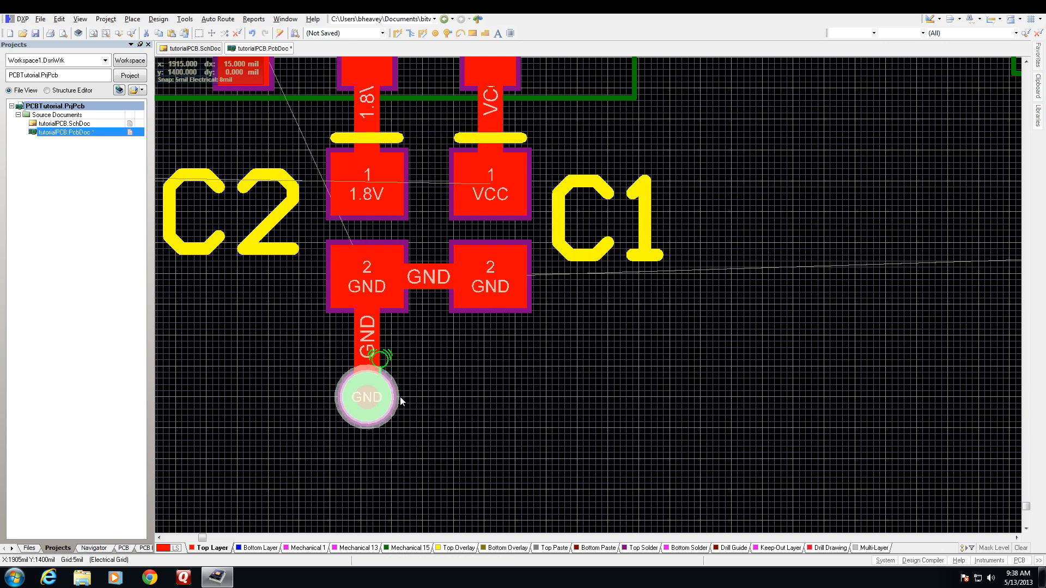
pyautogui.doubleClick(390, 396)
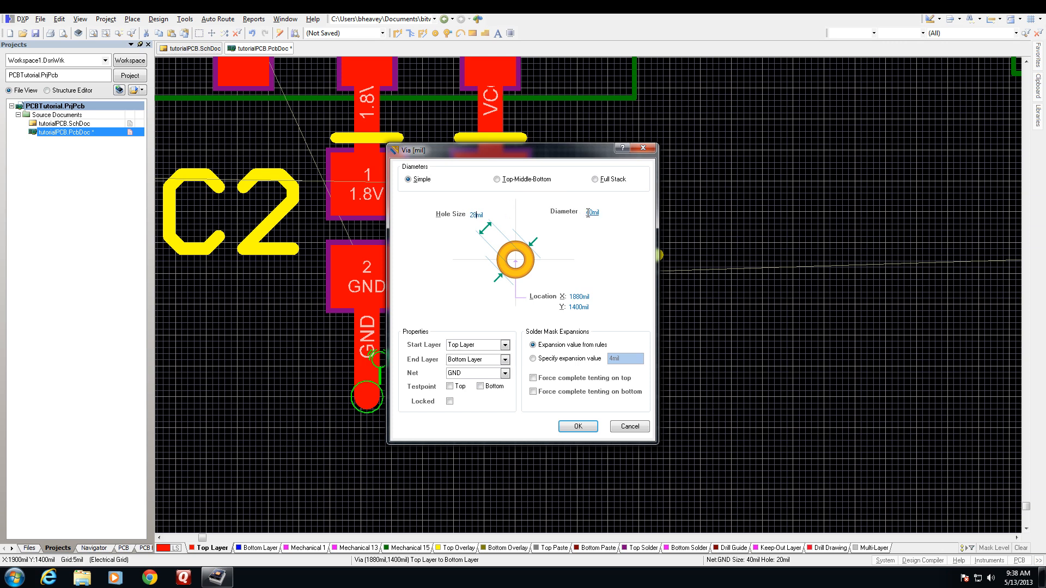
pyautogui.click(578, 426)
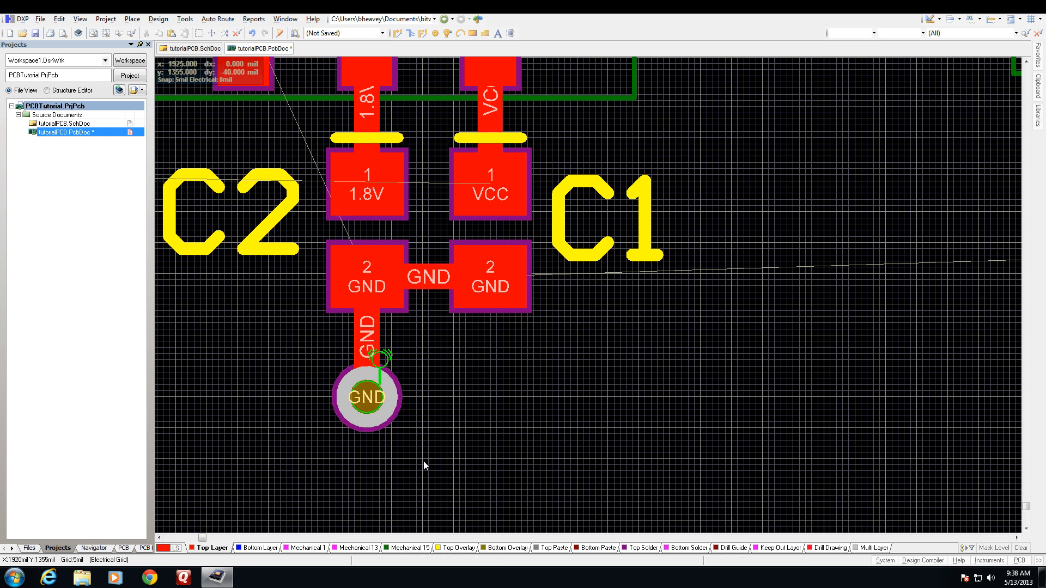
# Copy C2's GND track and via with the pad centre as reference point, and paste them onto the centre of C1's GND pad.
pyautogui.moveTo(423, 451); pyautogui.dragTo(335, 266)
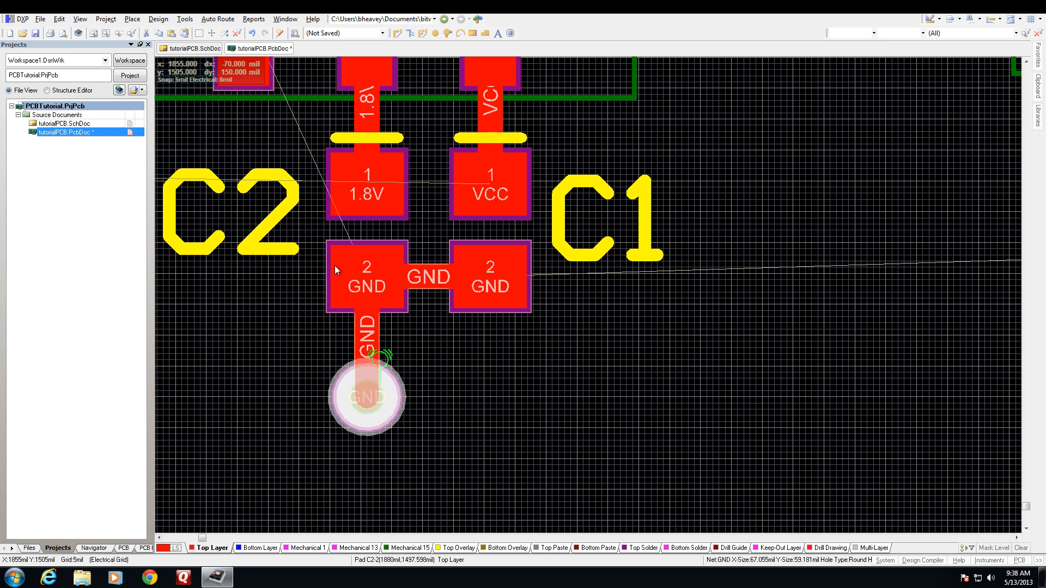
pyautogui.keyDown('shift'); pyautogui.click(372, 335); pyautogui.keyUp('shift')
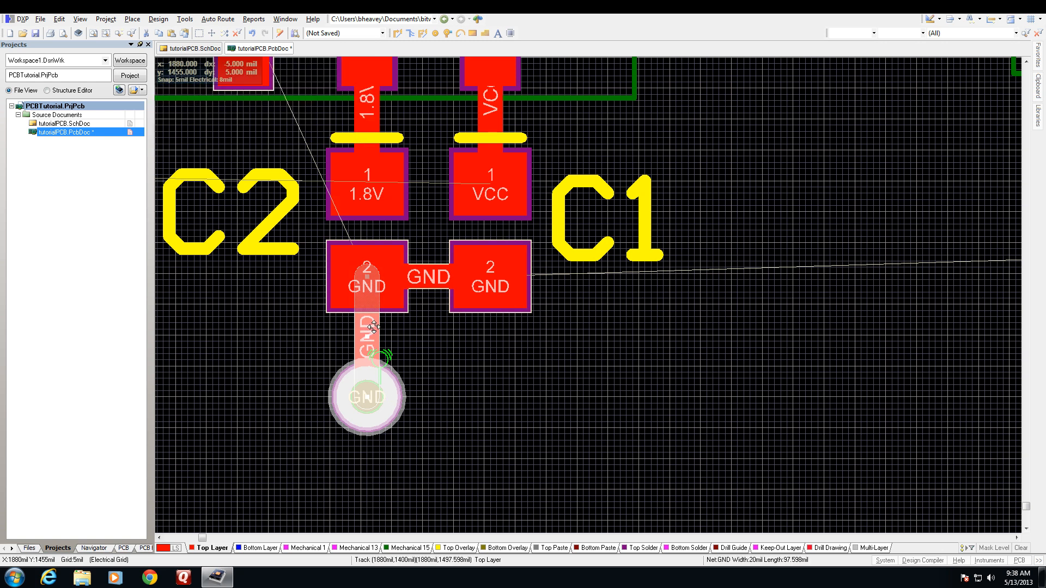
pyautogui.hotkey('ctrl', 'c')
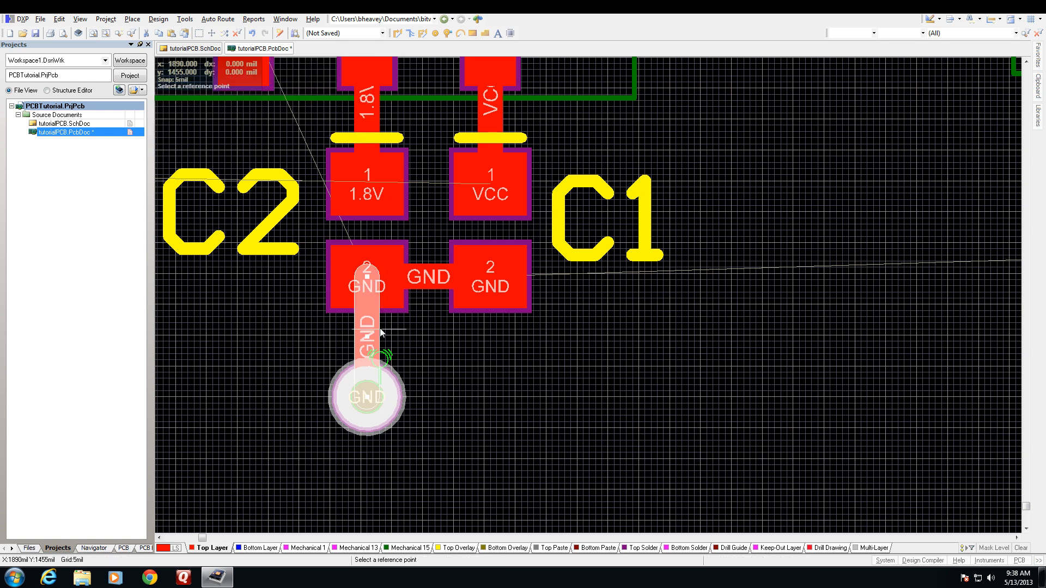
pyautogui.click(367, 277)
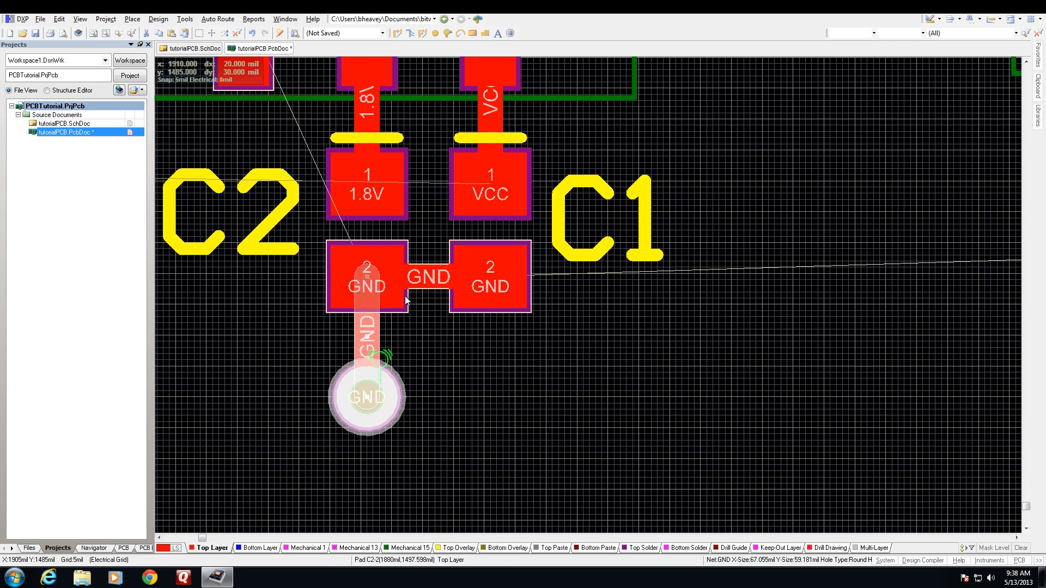
pyautogui.hotkey('ctrl', 'v')
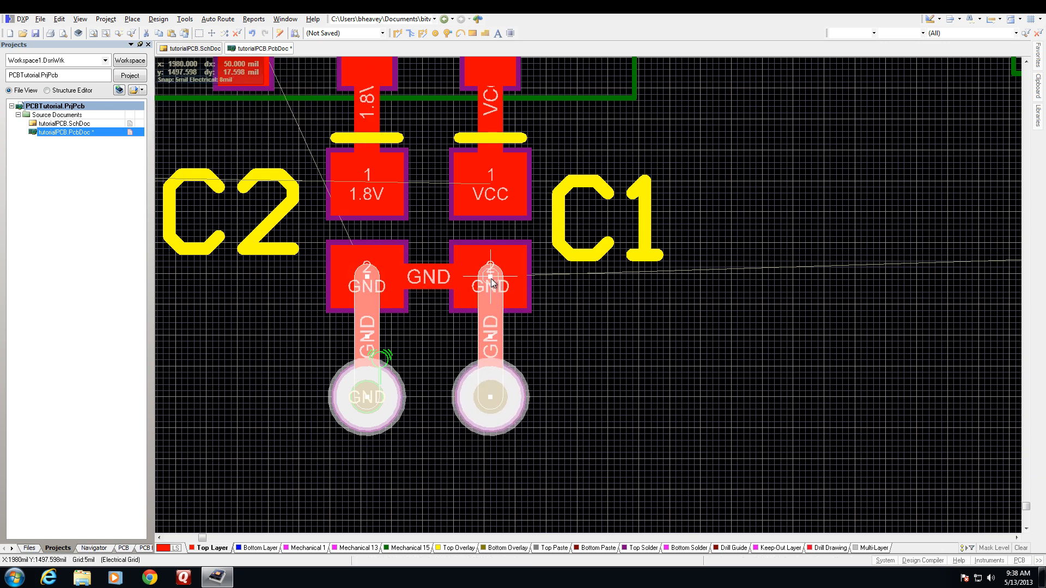
pyautogui.click(491, 279)
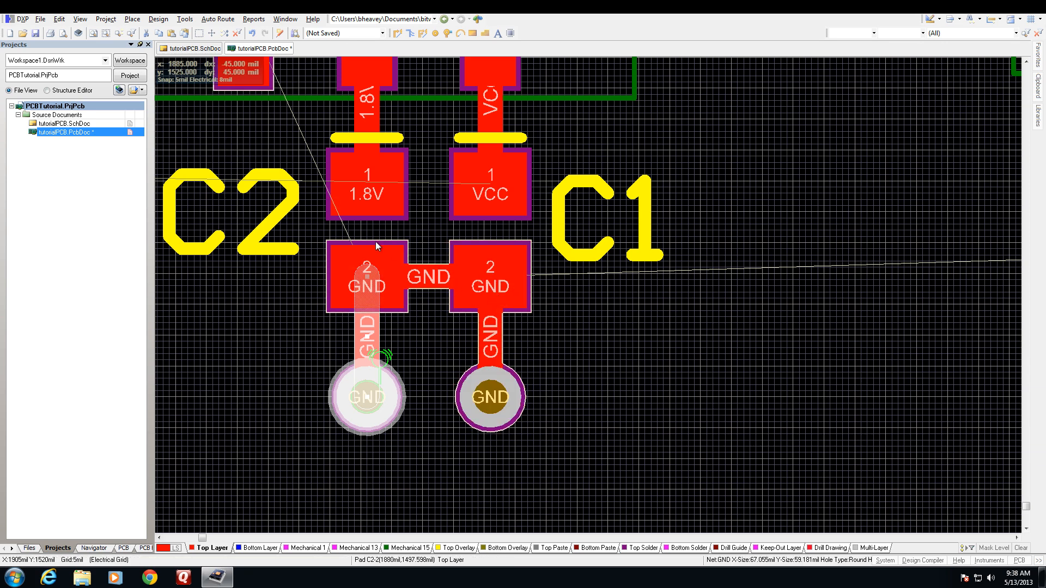
# Paste another copy of the GND track and via onto U1's GND pin at (1780, 1700) mil.
pyautogui.scroll(3, 306, 231)
pyautogui.hscroll(-5, 306, 230)
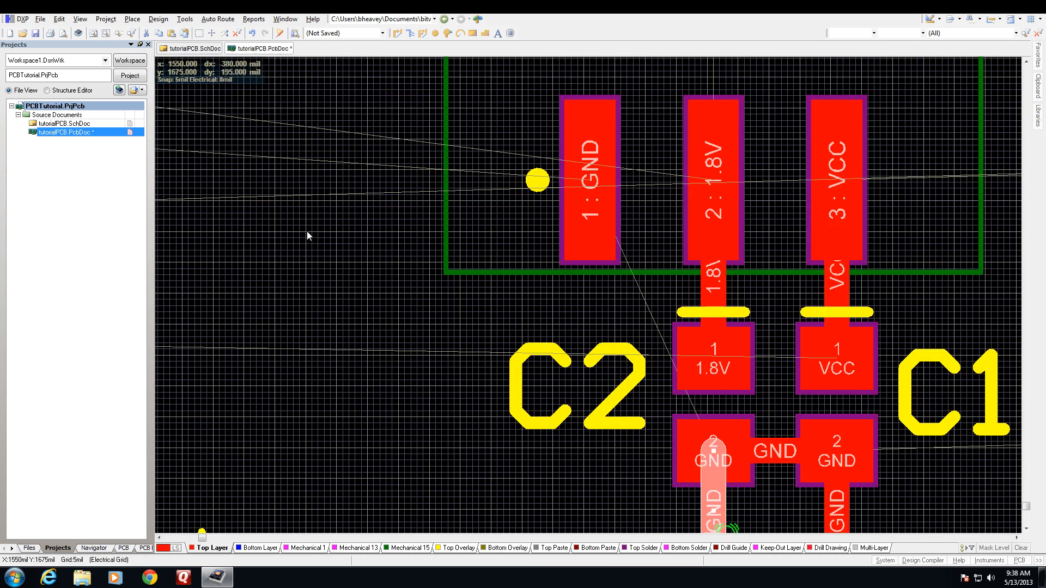
pyautogui.hotkey('ctrl', 'v')
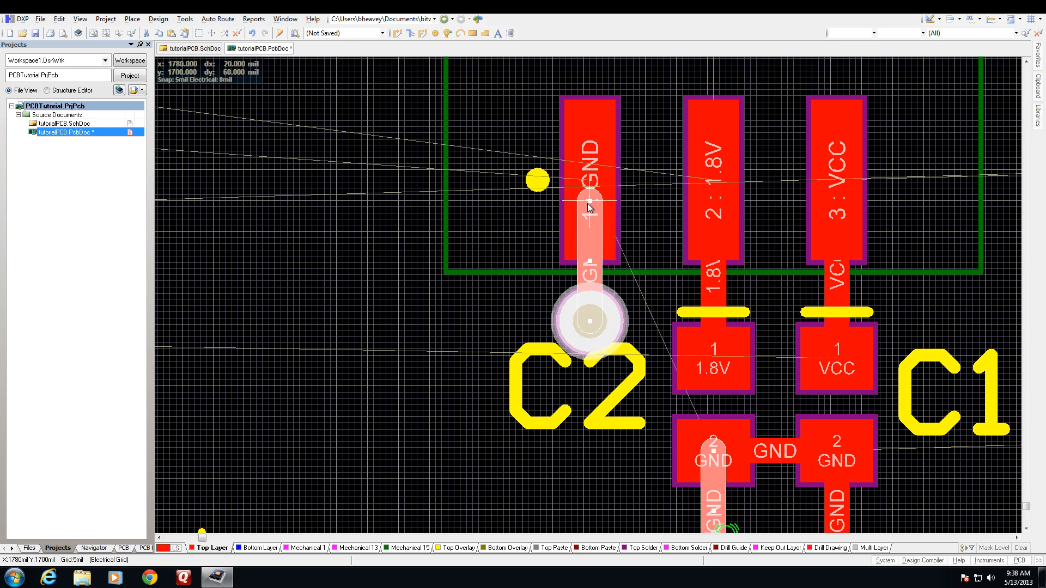
pyautogui.click(588, 206)
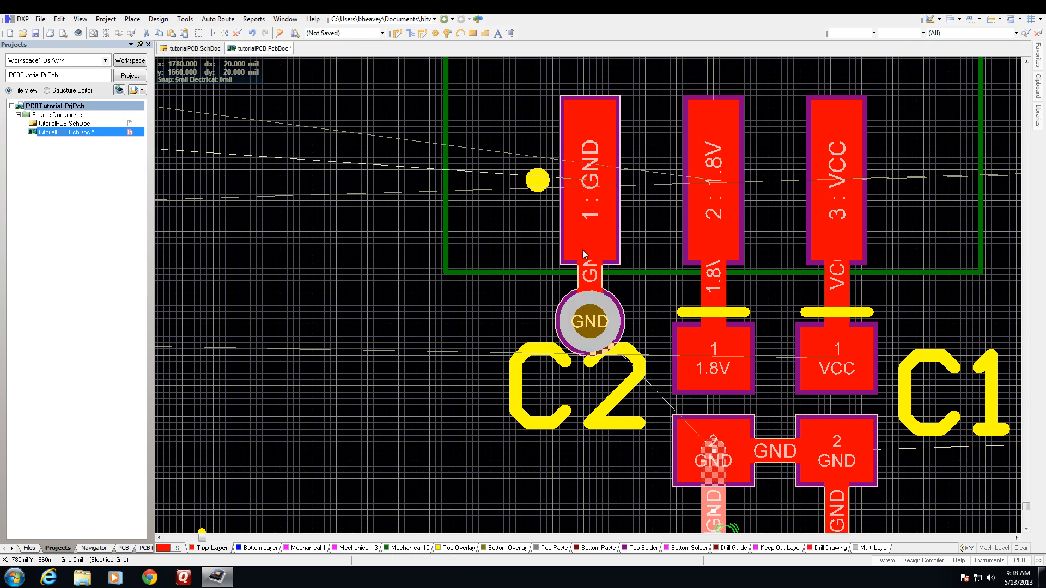
# Move the C2 designator text down, clear of the via under U1's GND pin.
pyautogui.keyDown('ctrl'); pyautogui.scroll(-2, 582, 250); pyautogui.keyUp('ctrl')
pyautogui.keyDown('ctrl'); pyautogui.scroll(-1, 582, 249); pyautogui.keyUp('ctrl')
pyautogui.scroll(3, 584, 254)
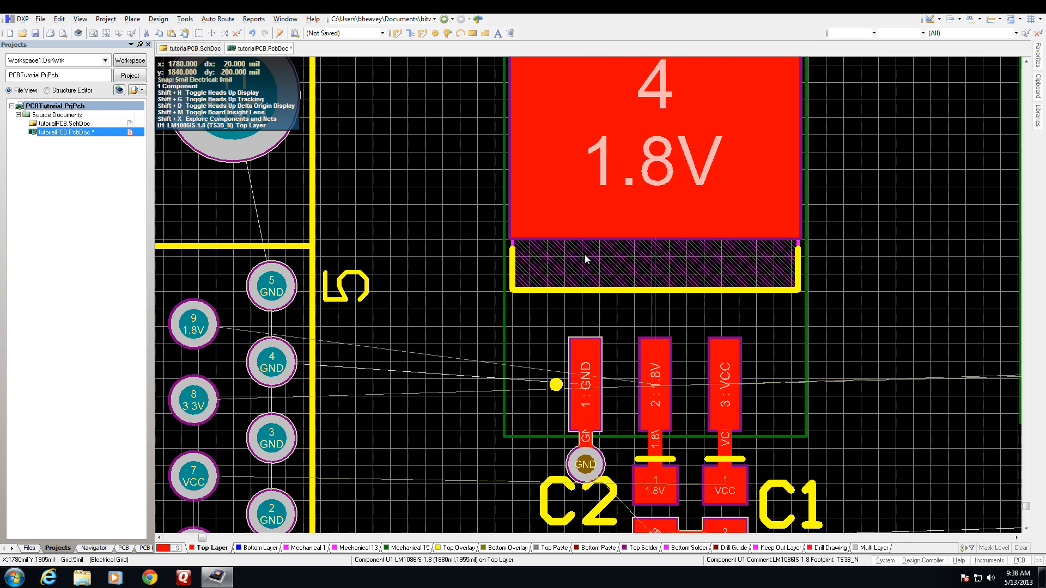
pyautogui.scroll(-2, 585, 258)
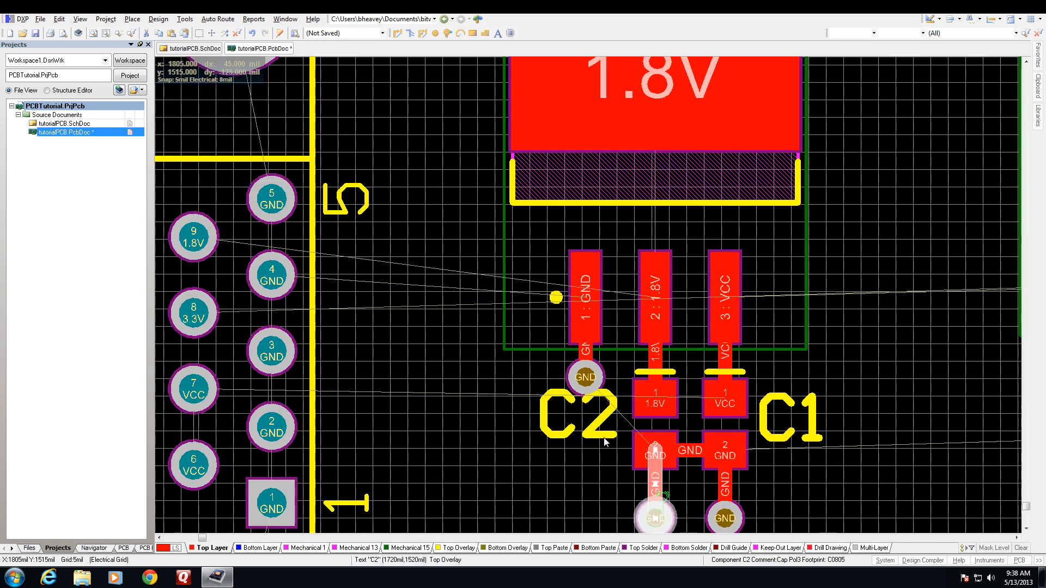
pyautogui.moveTo(604, 439); pyautogui.dragTo(546, 462)
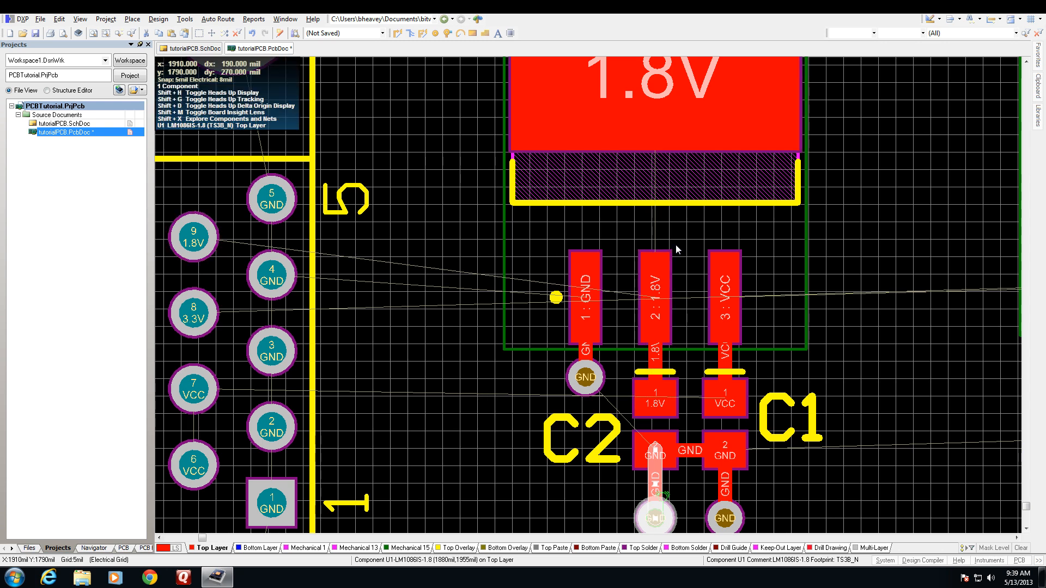
# Route a 1.8V track from U1's pin 2 straight up to its large 1.8V tab pad.
pyautogui.press('p')
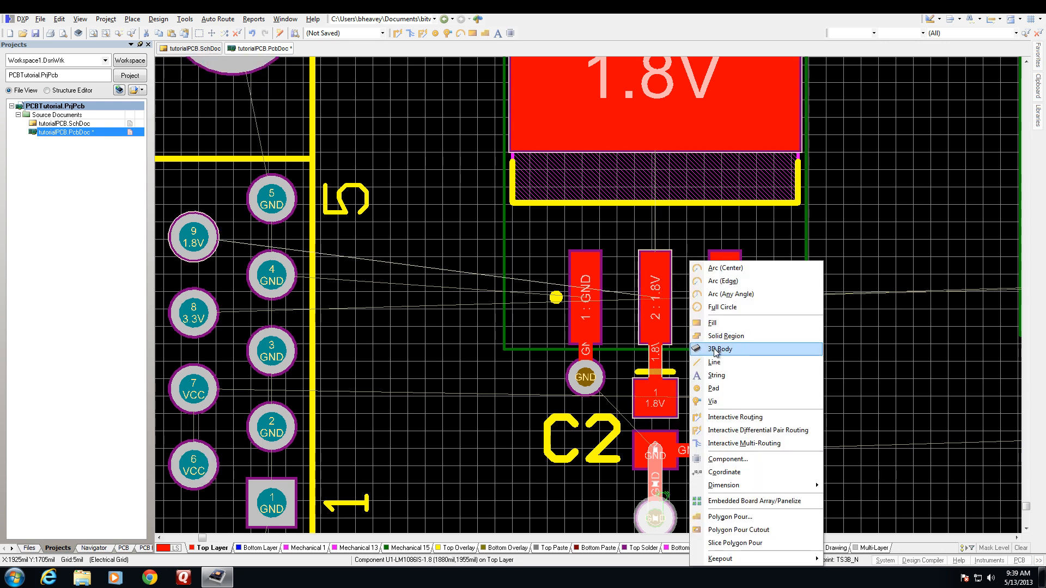
pyautogui.click(746, 418)
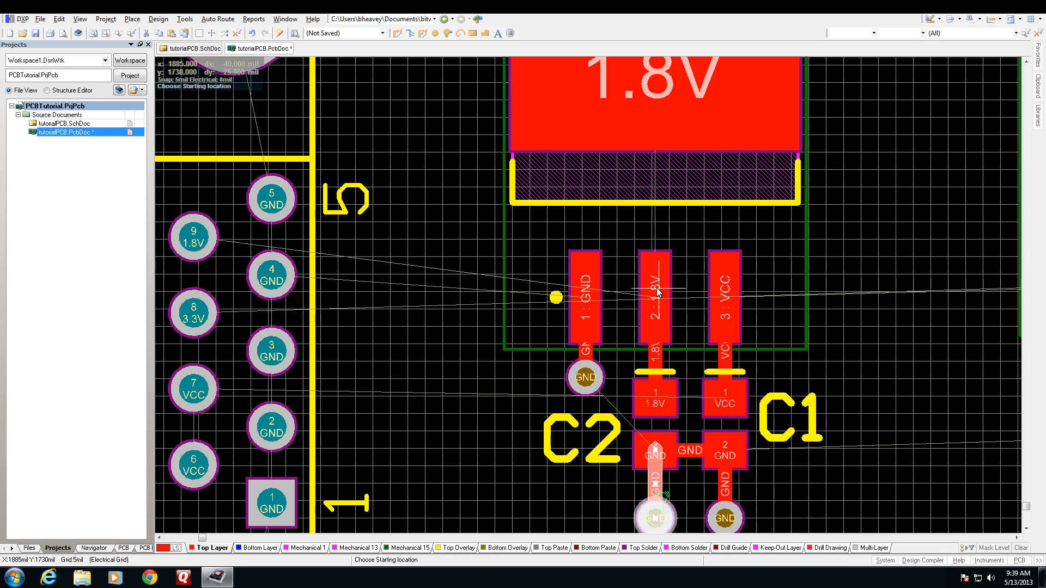
pyautogui.click(656, 298)
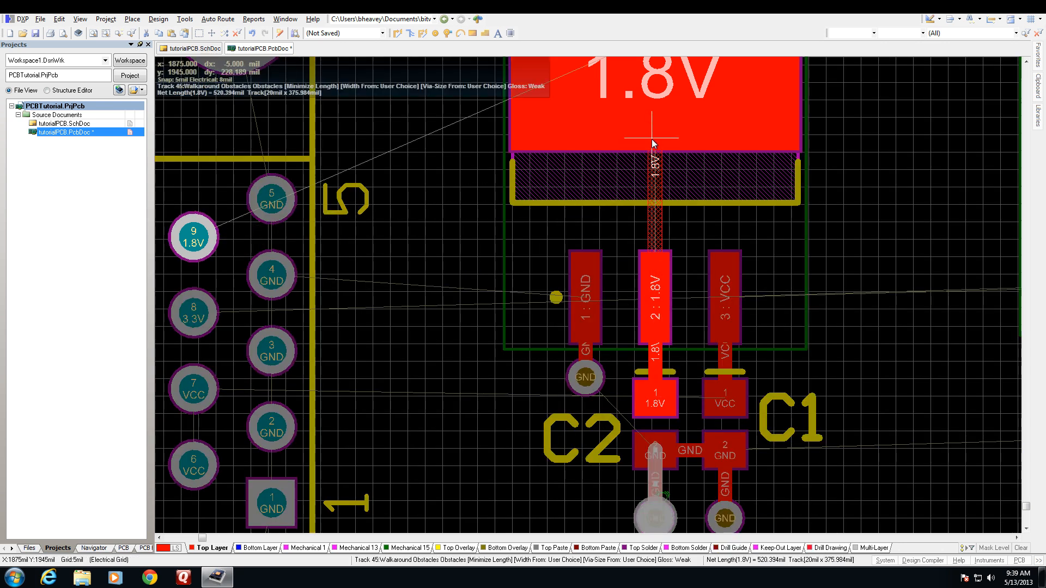
pyautogui.click(652, 108)
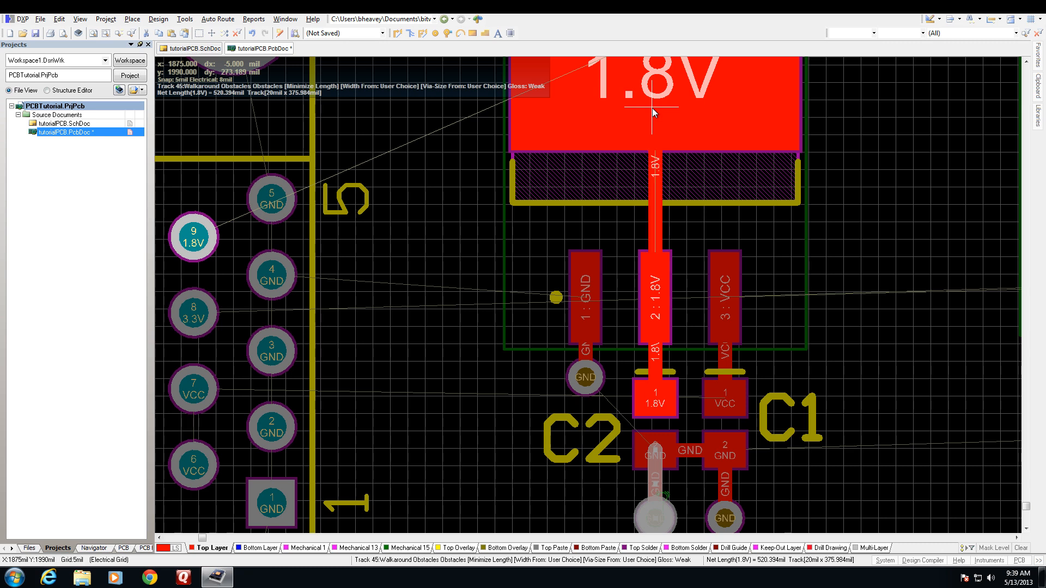
pyautogui.rightClick(693, 147)
pyautogui.scroll(-2, 615, 215)
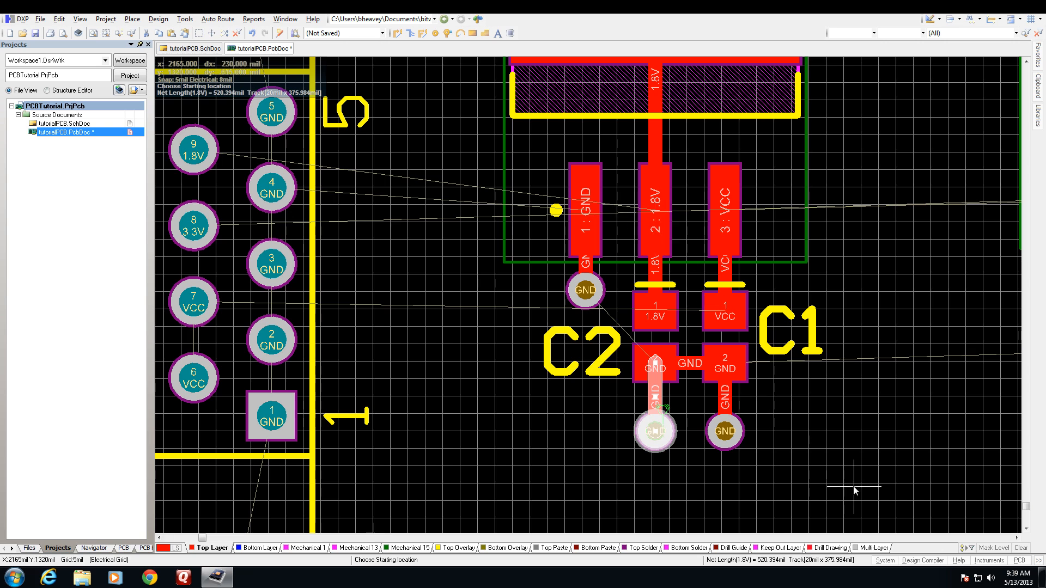
pyautogui.rightClick(896, 486)
# Paste copies of the GND track and via onto the centres of the GND pads of C4 and C3.
pyautogui.click(1017, 538)
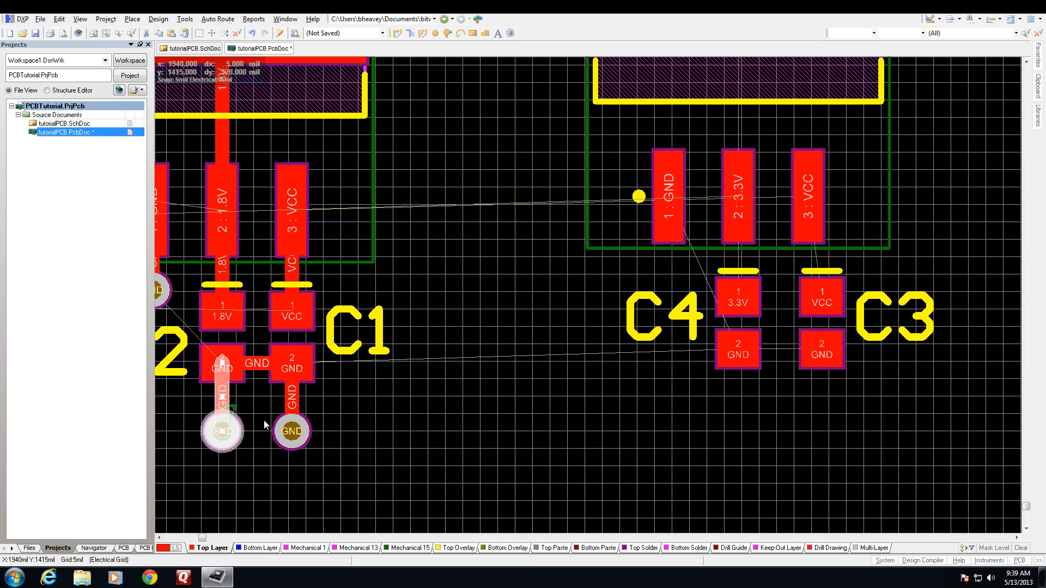
pyautogui.hotkey('ctrl', 'v')
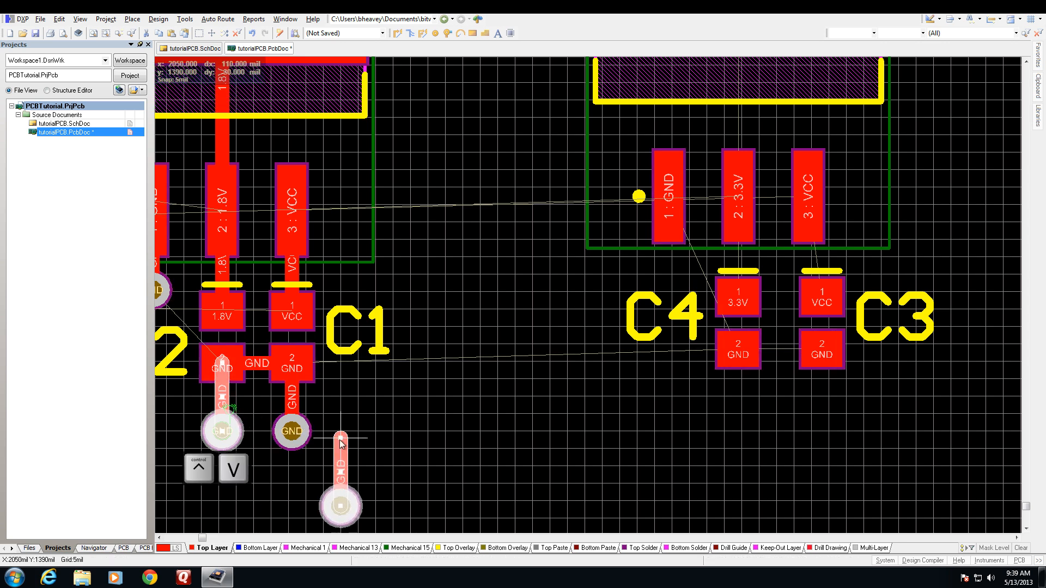
pyautogui.click(738, 348)
pyautogui.hotkey('ctrl', 'a')
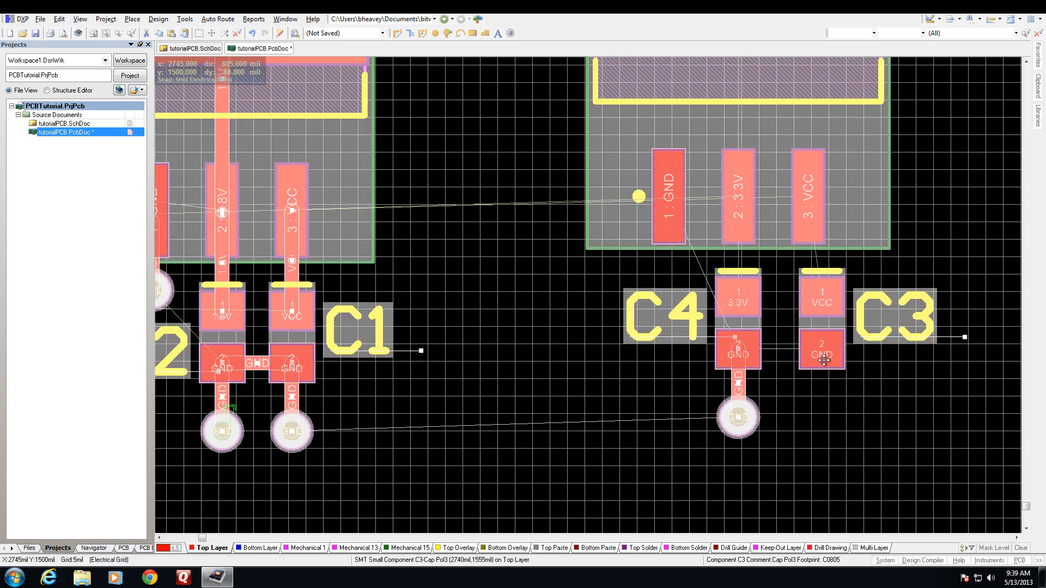
pyautogui.click(838, 404)
pyautogui.hotkey('ctrl', 'v')
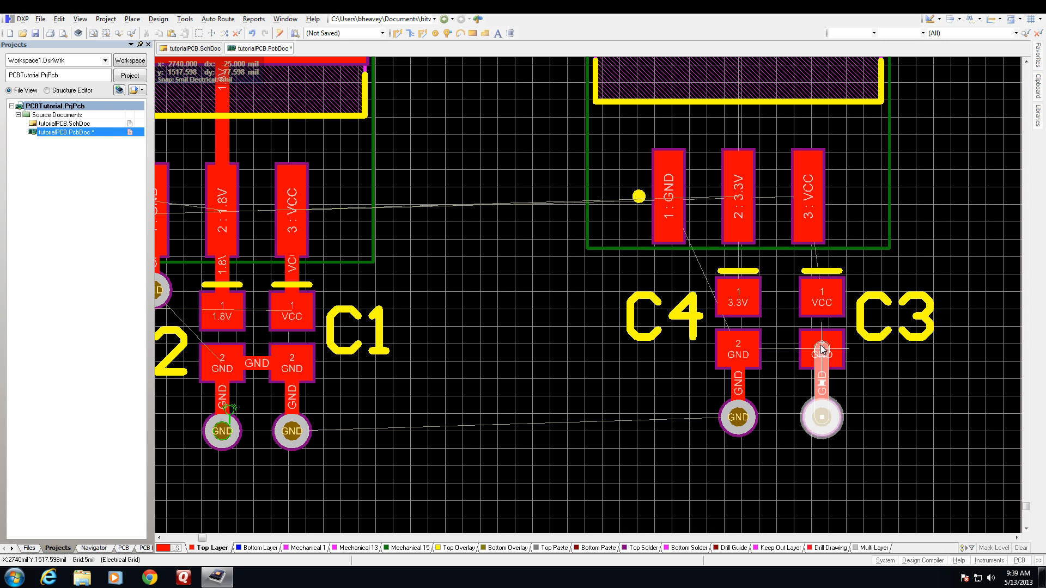
pyautogui.click(821, 349)
# Paste the GND track and via onto U2's GND pin at (2520, 1715) mil and move the C4 designator down, clear of the via.
pyautogui.hotkey('ctrl', 'v')
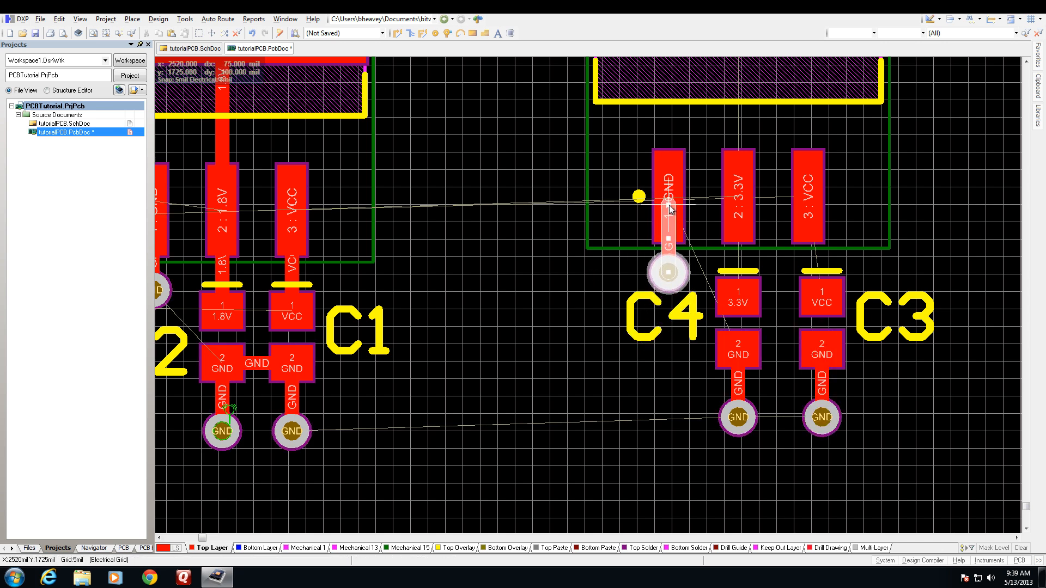
pyautogui.click(669, 212)
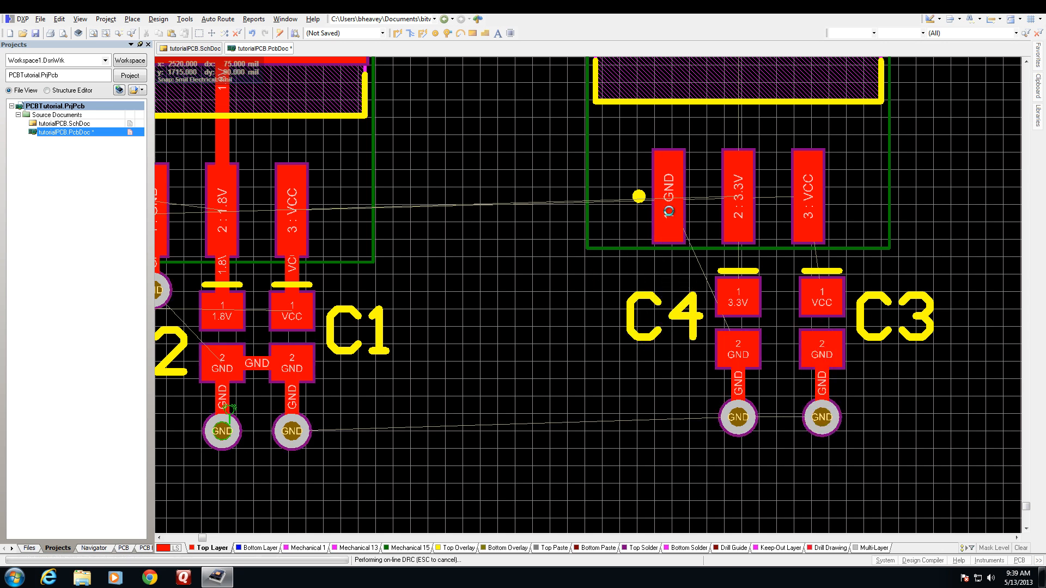
pyautogui.moveTo(684, 324); pyautogui.dragTo(634, 358)
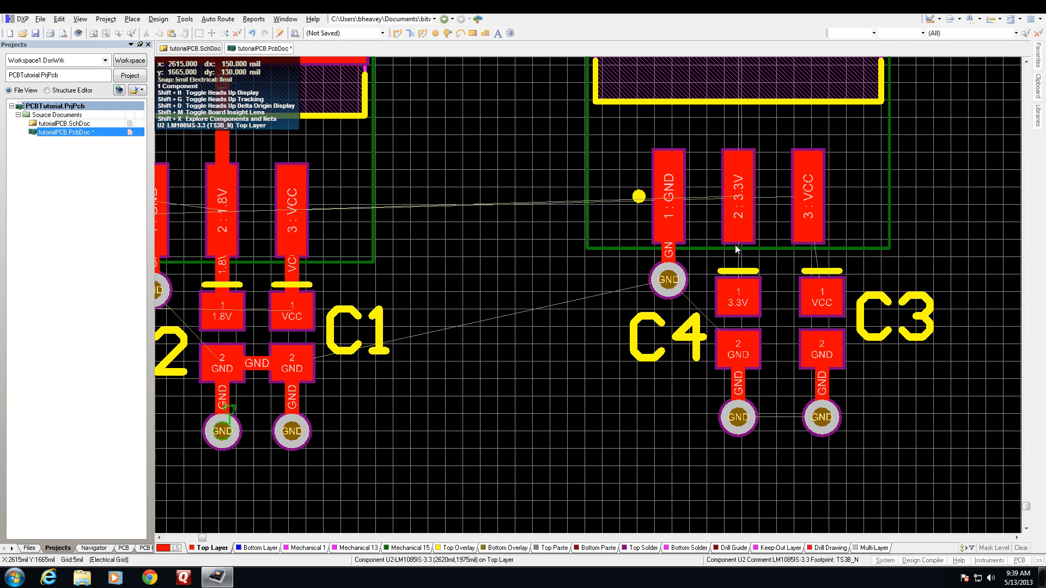
# Route a 3.3V track from U2's pin 2 straight up to its large 3.3V tab pad.
pyautogui.press('p')
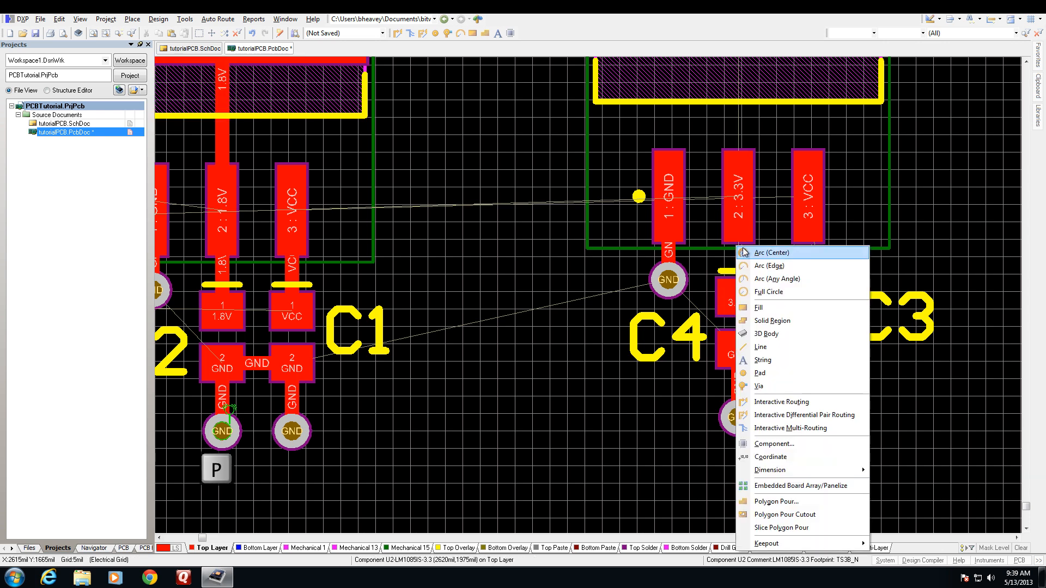
pyautogui.click(805, 402)
pyautogui.click(742, 198)
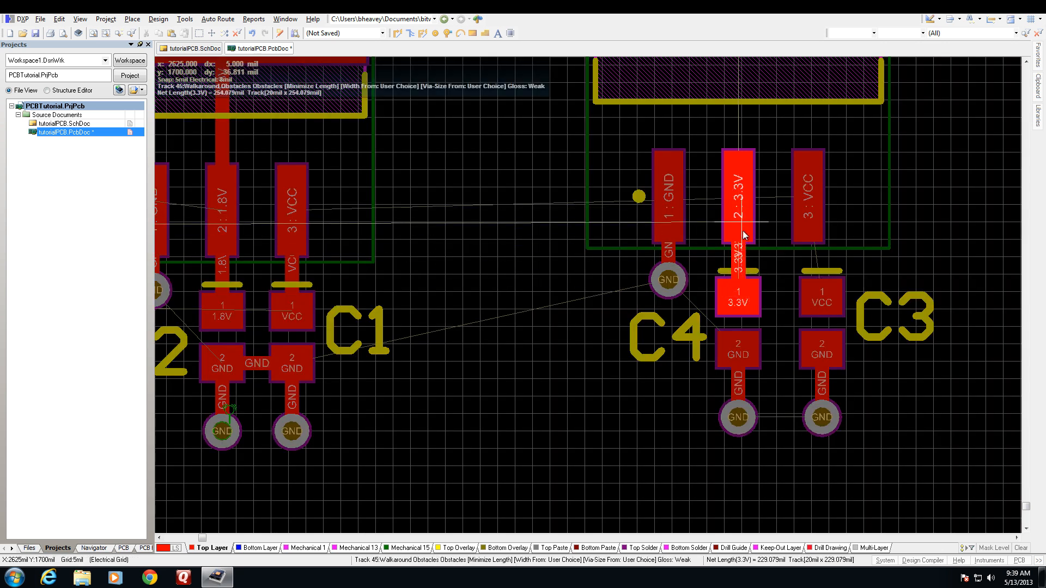
pyautogui.scroll(2, 739, 117)
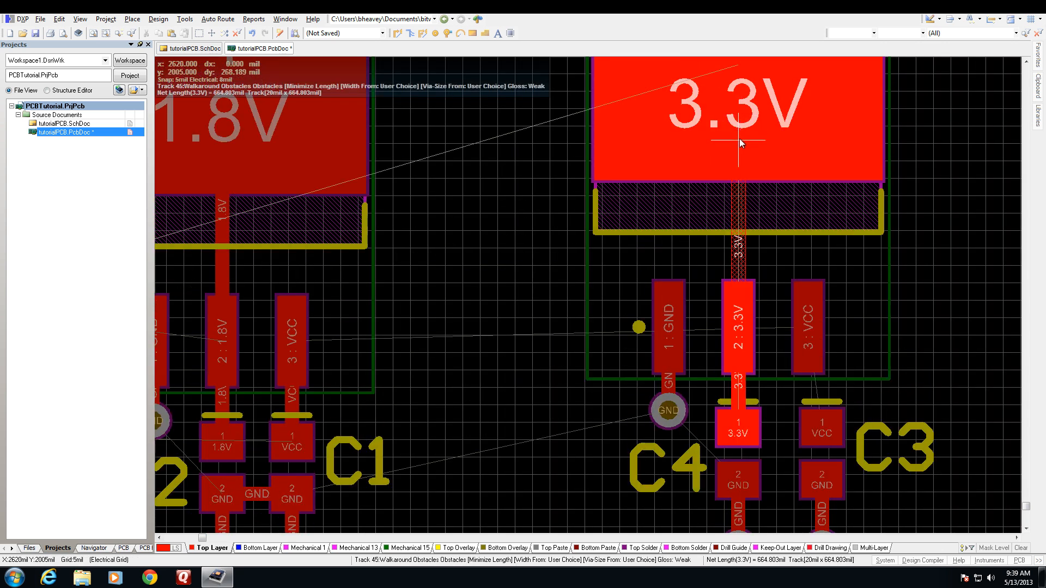
pyautogui.click(739, 139)
pyautogui.rightClick(739, 166)
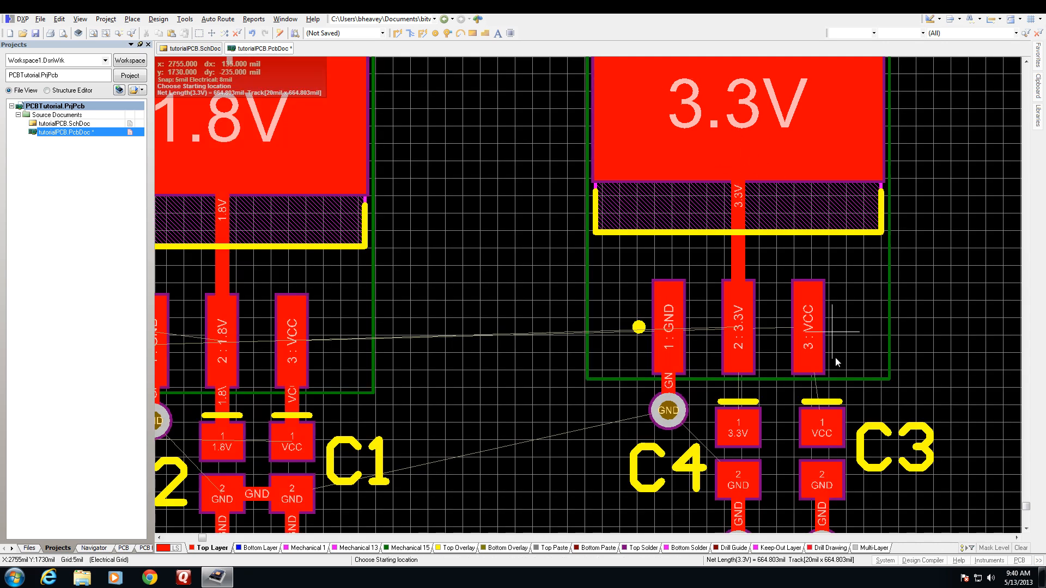
# Route a VCC track from U2's pin 3 down to C3's VCC pad.
pyautogui.scroll(-1, 817, 365)
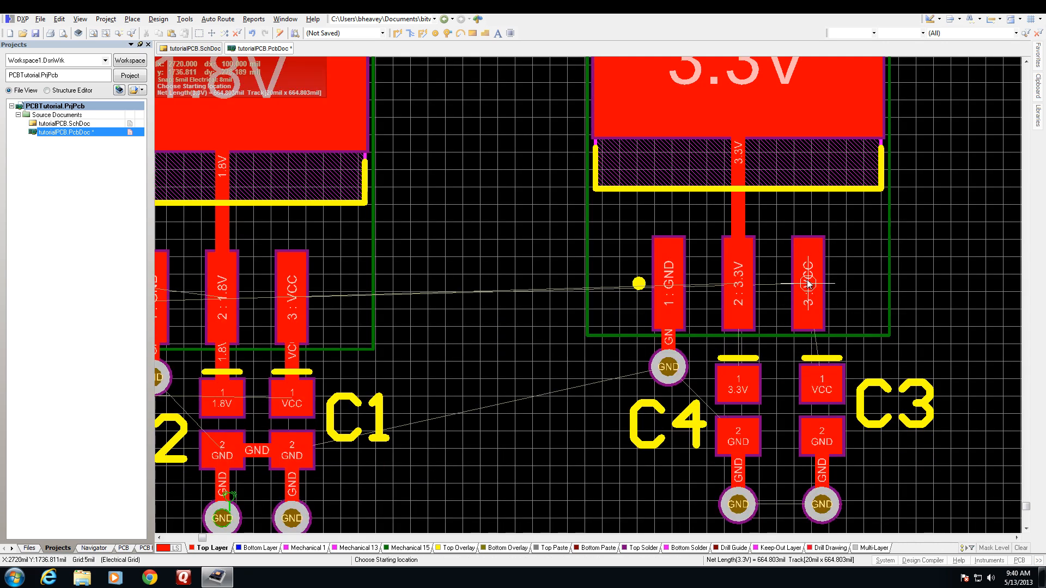
pyautogui.click(810, 305)
pyautogui.click(811, 384)
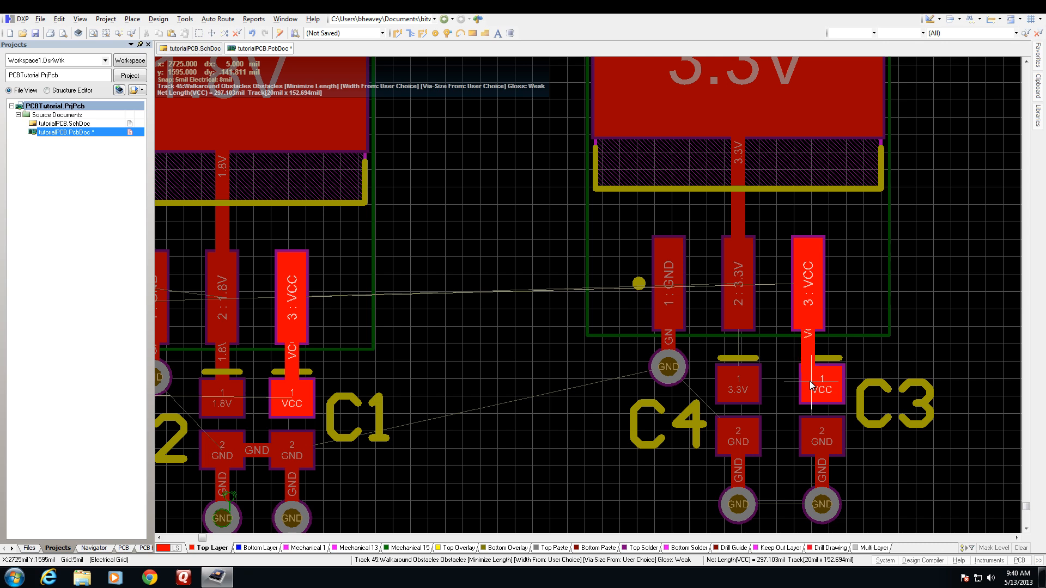
pyautogui.rightClick(823, 387)
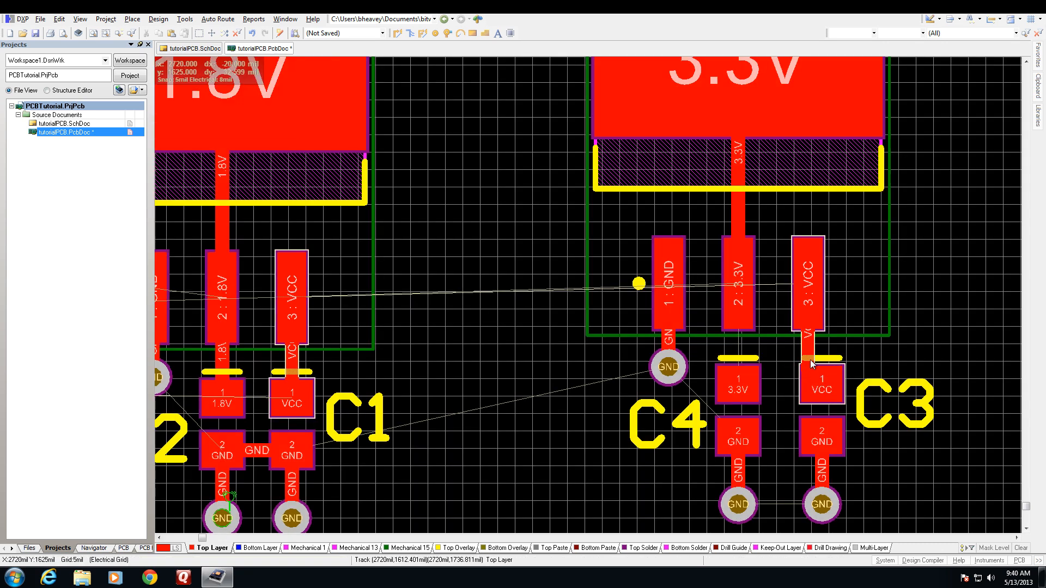
# Route a horizontal GND track from C4's GND pad to C3's GND pad.
pyautogui.keyDown('ctrl'); pyautogui.scroll(-1, 809, 358); pyautogui.keyUp('ctrl')
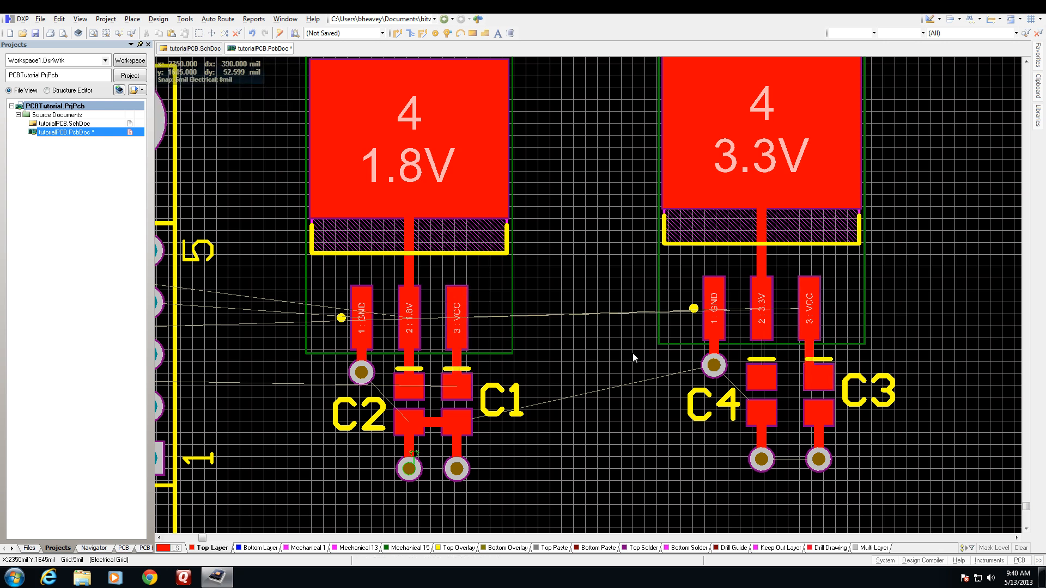
pyautogui.scroll(-2, 632, 353)
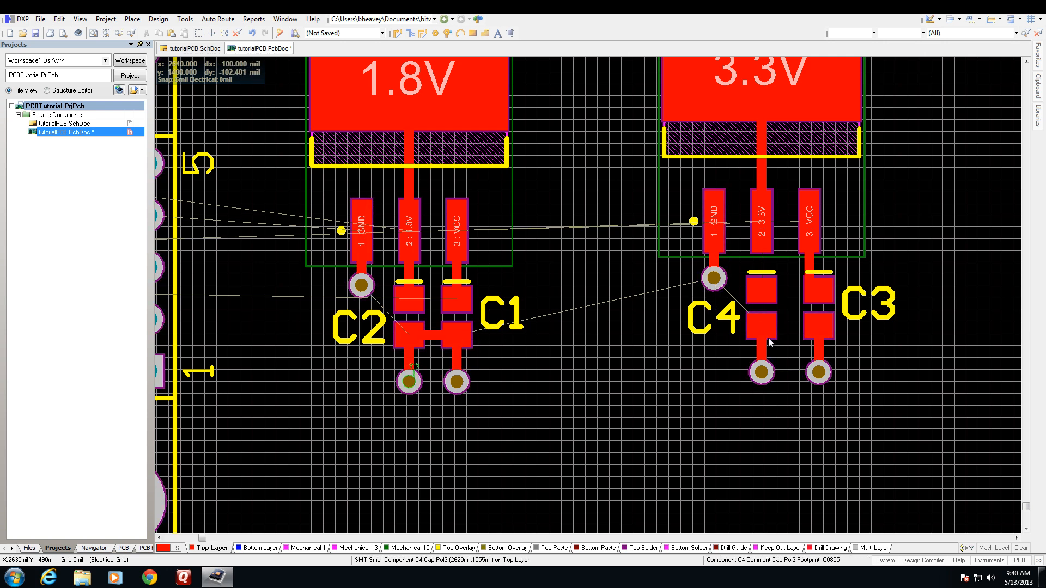
pyautogui.press('p')
pyautogui.press('t')
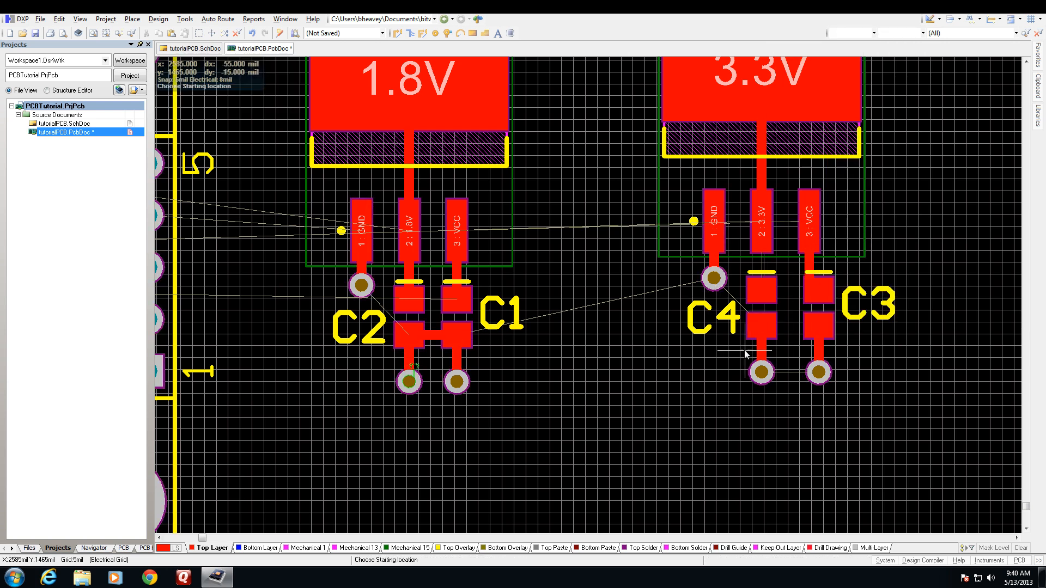
pyautogui.click(760, 327)
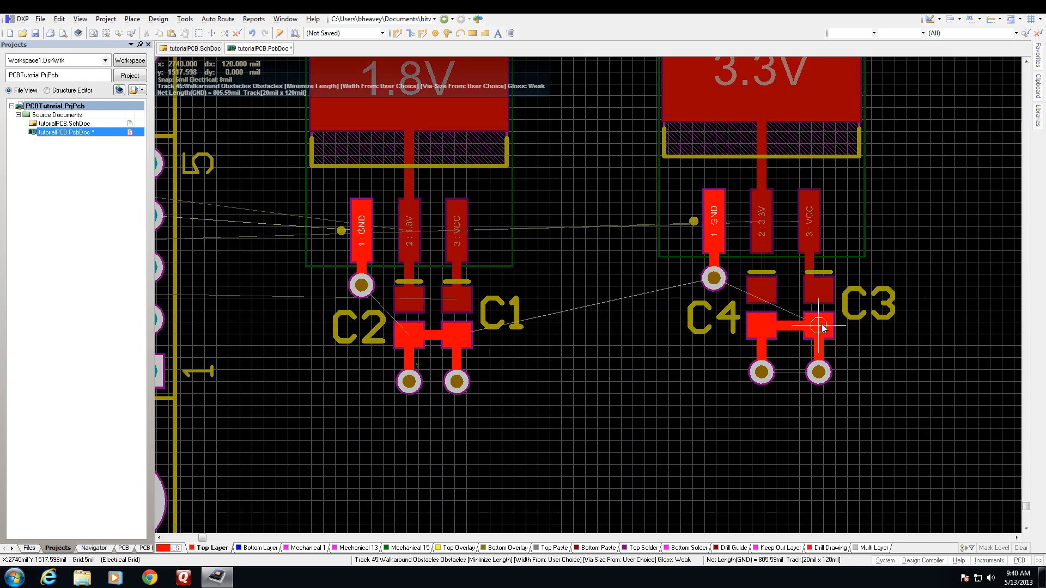
pyautogui.click(818, 350)
pyautogui.rightClick(730, 330)
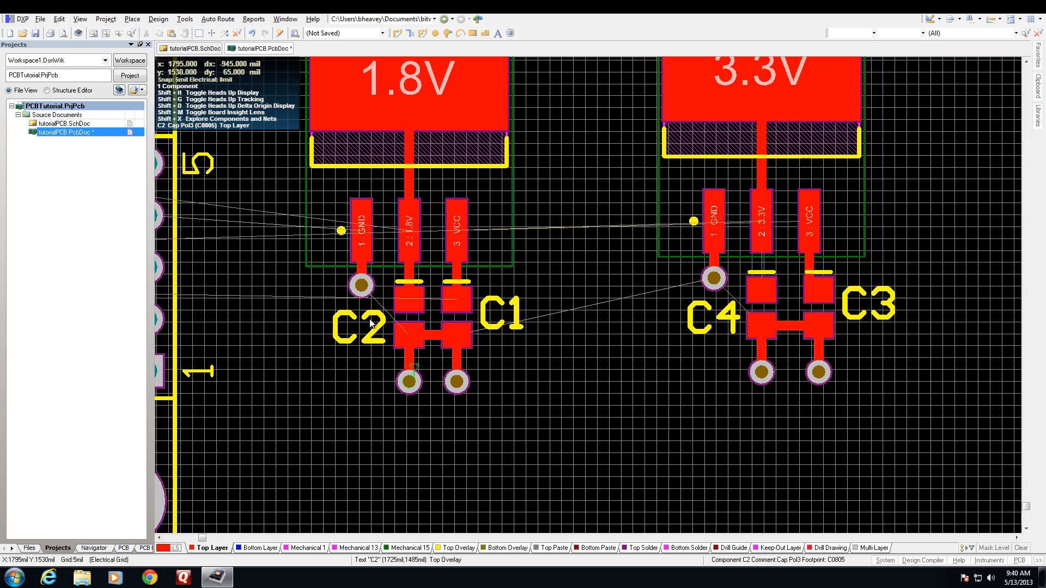
# Make the bottom layer active and set up a solid polygon pour on it connected to the GND net.
pyautogui.keyDown('ctrl'); pyautogui.scroll(-1, 371, 323); pyautogui.keyUp('ctrl')
pyautogui.keyDown('ctrl'); pyautogui.scroll(-1, 370, 322); pyautogui.keyUp('ctrl')
pyautogui.moveTo(370, 323); pyautogui.dragTo(525, 328, button='right')
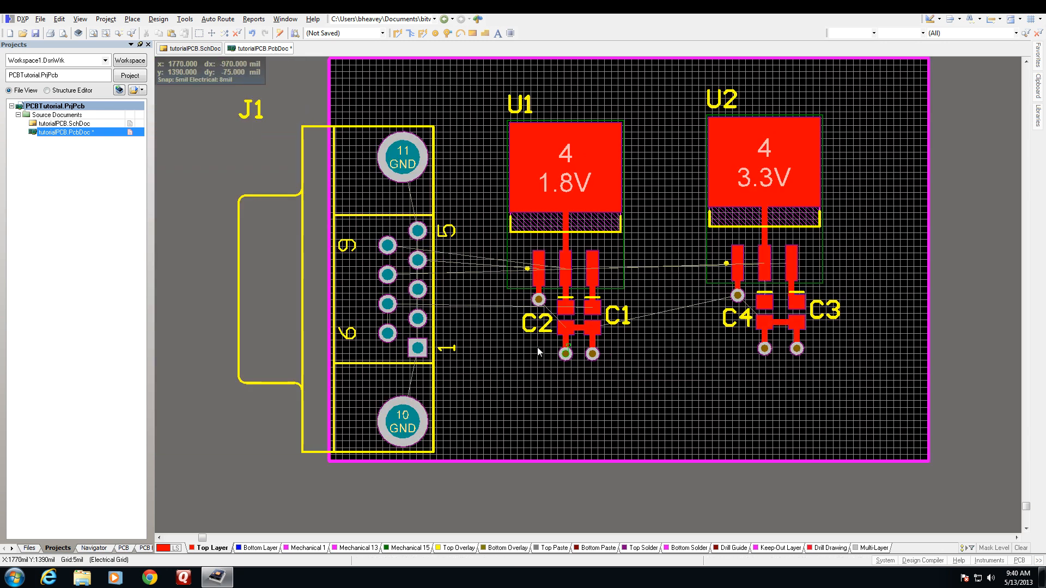
pyautogui.click(260, 549)
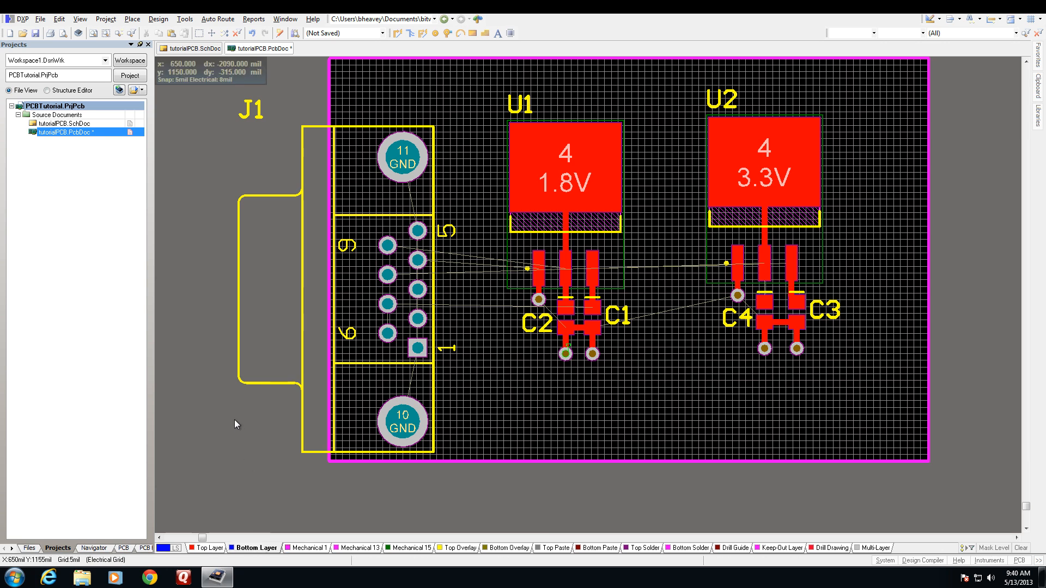
pyautogui.scroll(1, 234, 420)
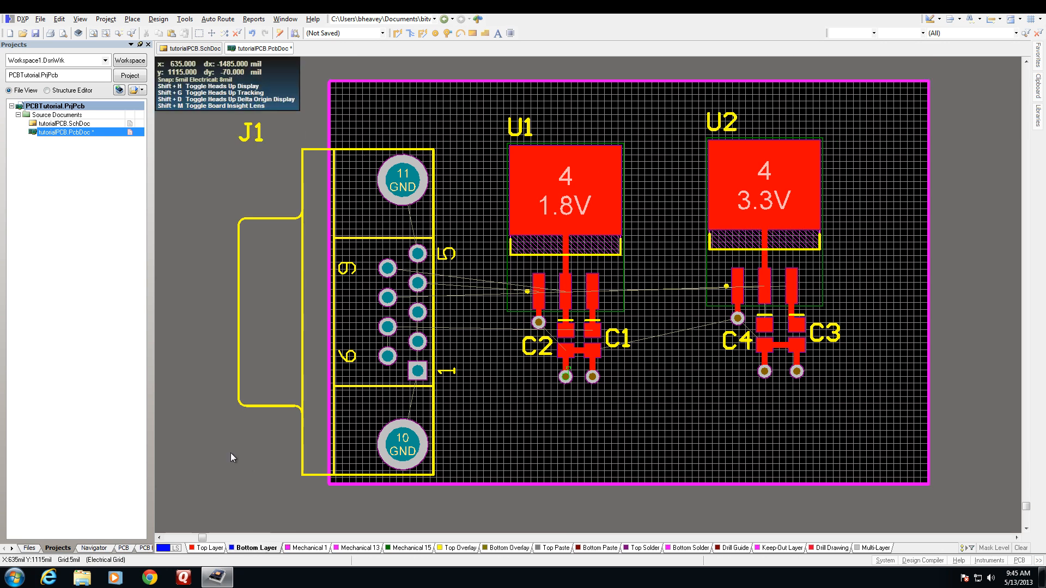
pyautogui.press('p')
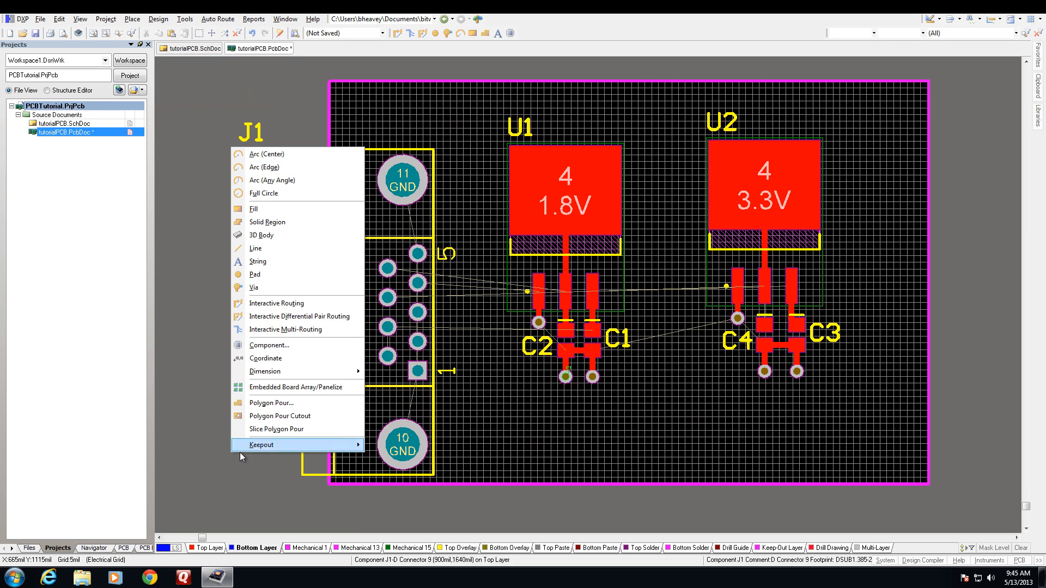
pyautogui.click(273, 405)
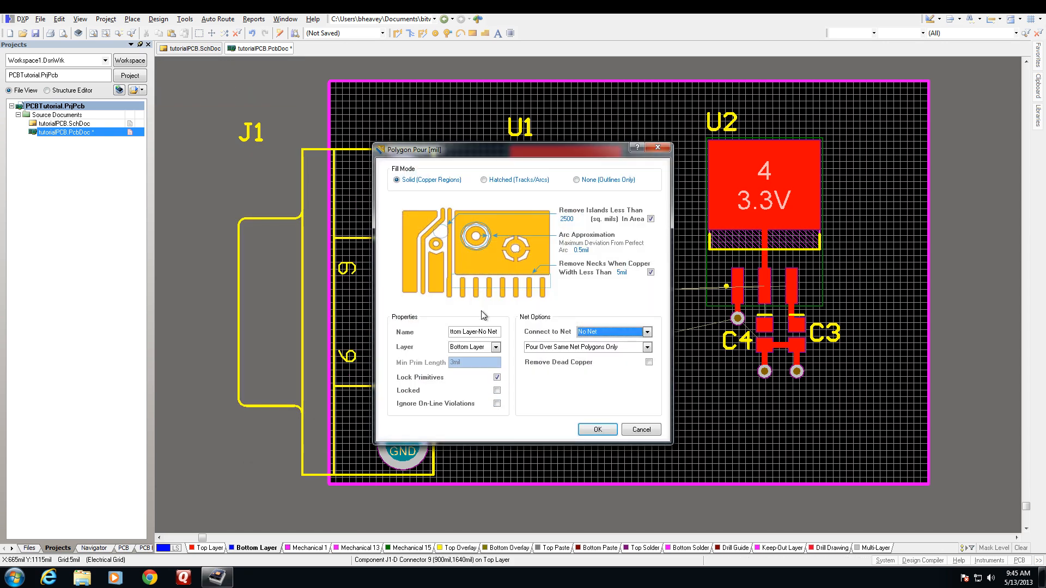
pyautogui.click(624, 334)
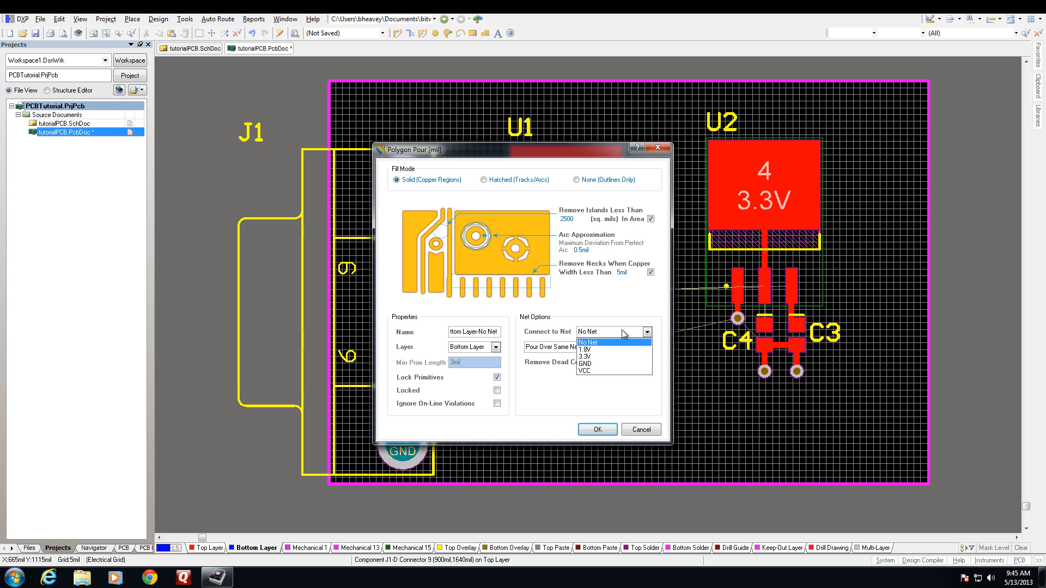
pyautogui.click(607, 364)
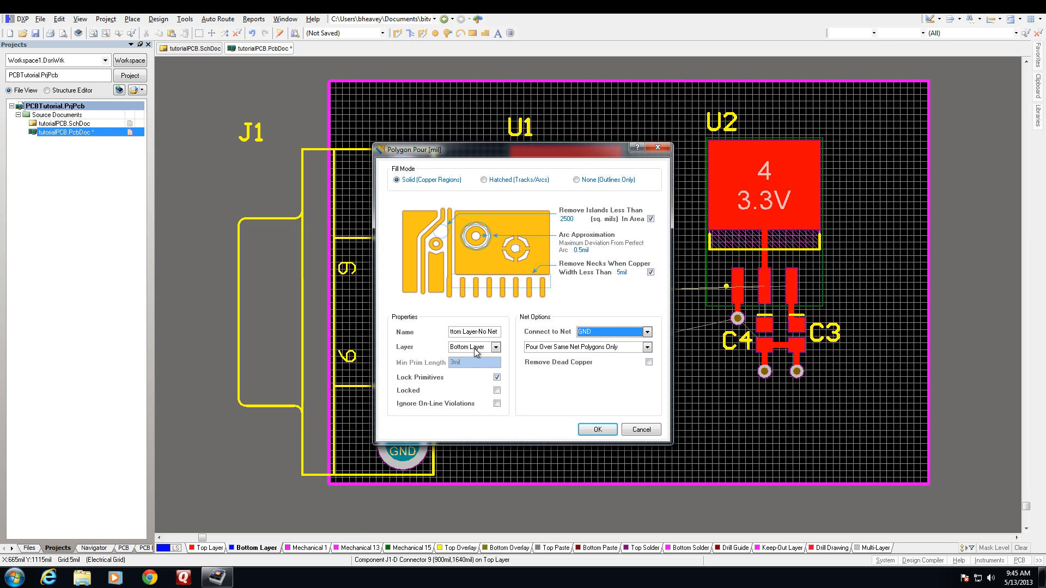
pyautogui.click(597, 429)
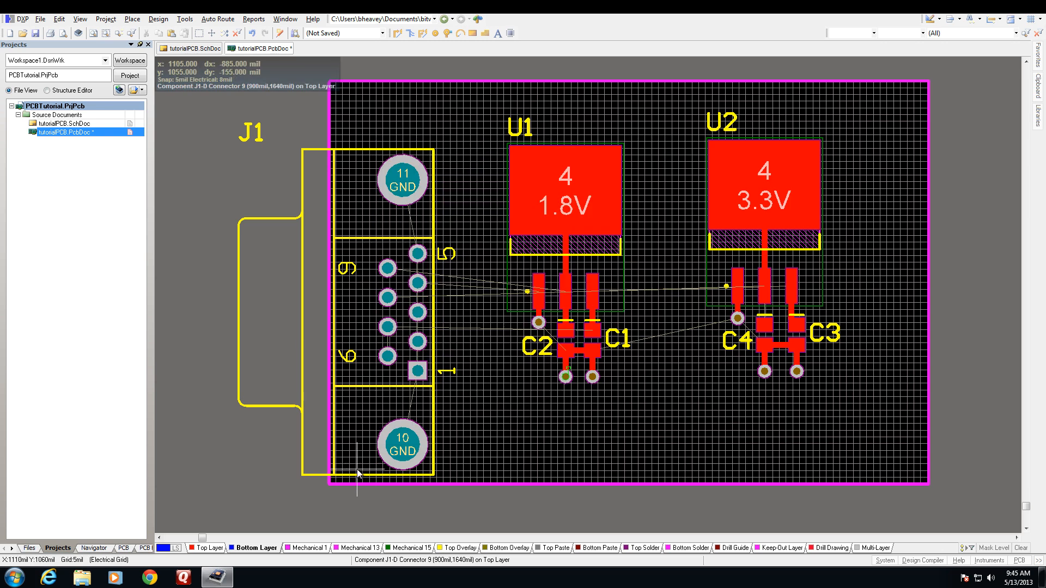
# Outline the bottom-layer GND polygon pour along the four corners of the board outline, complete it and deselect it.
pyautogui.click(330, 482)
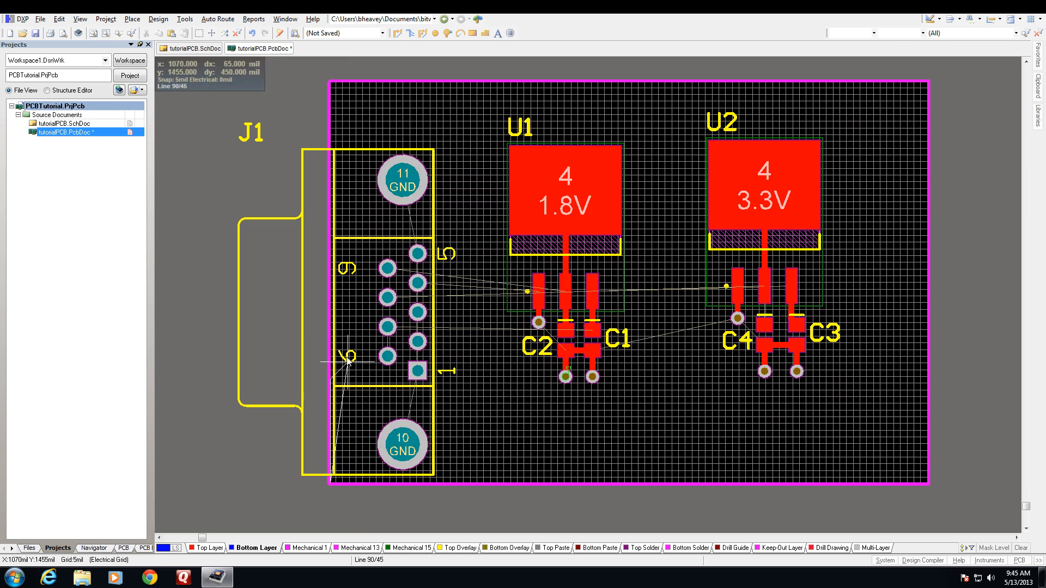
pyautogui.click(330, 81)
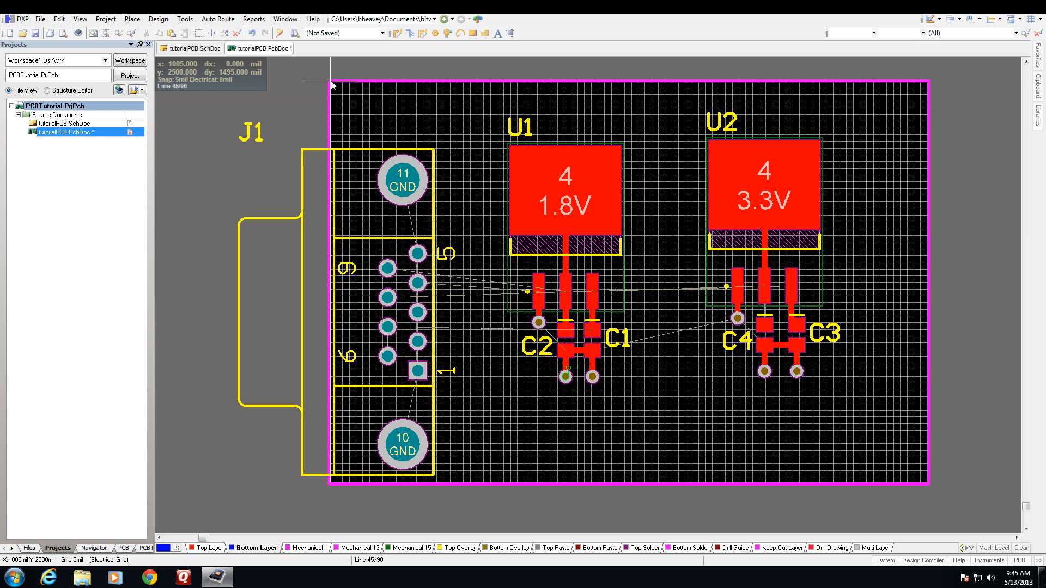
pyautogui.click(929, 83)
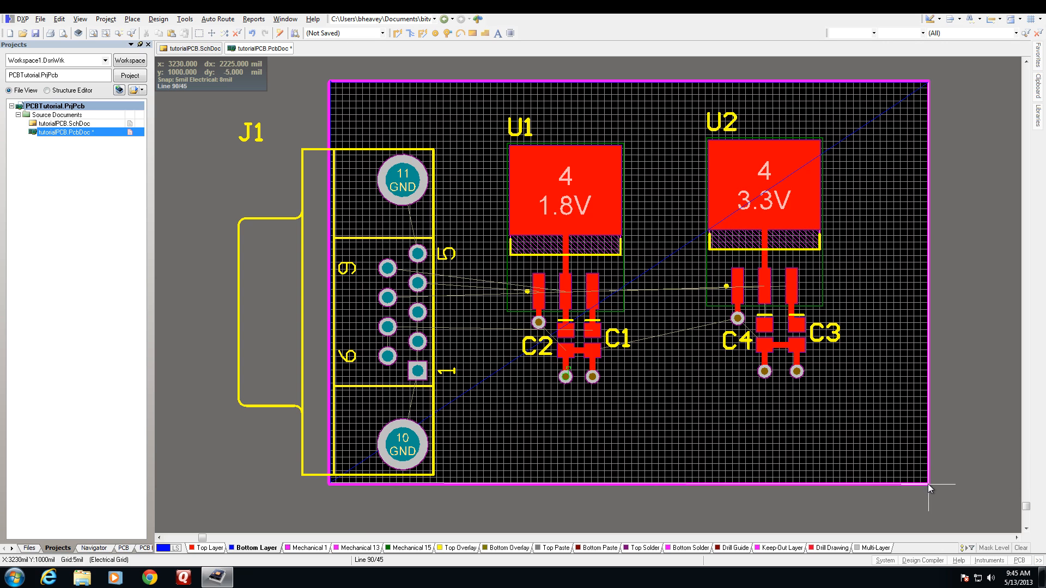
pyautogui.press('space')
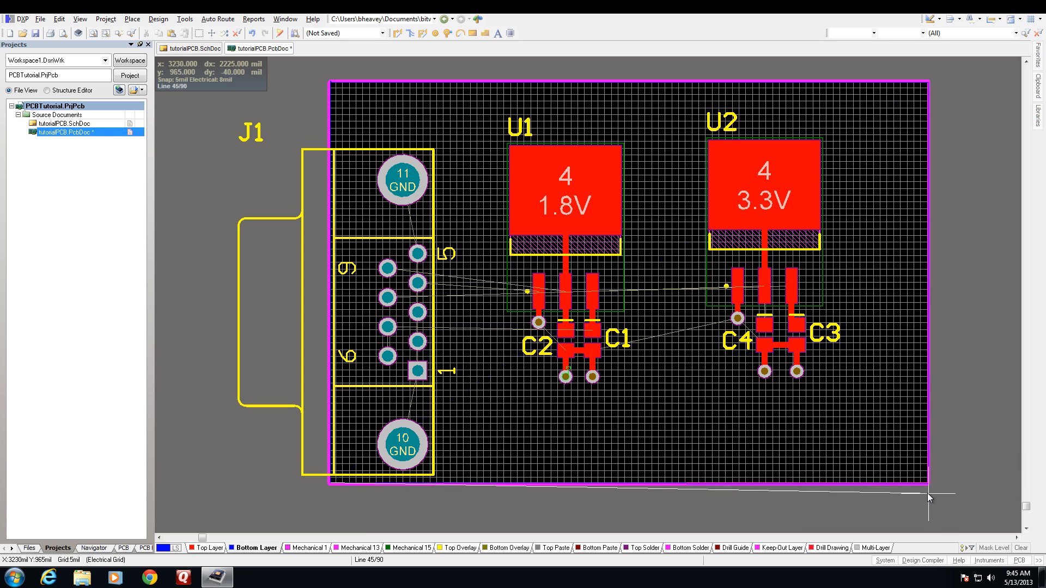
pyautogui.rightClick(928, 496)
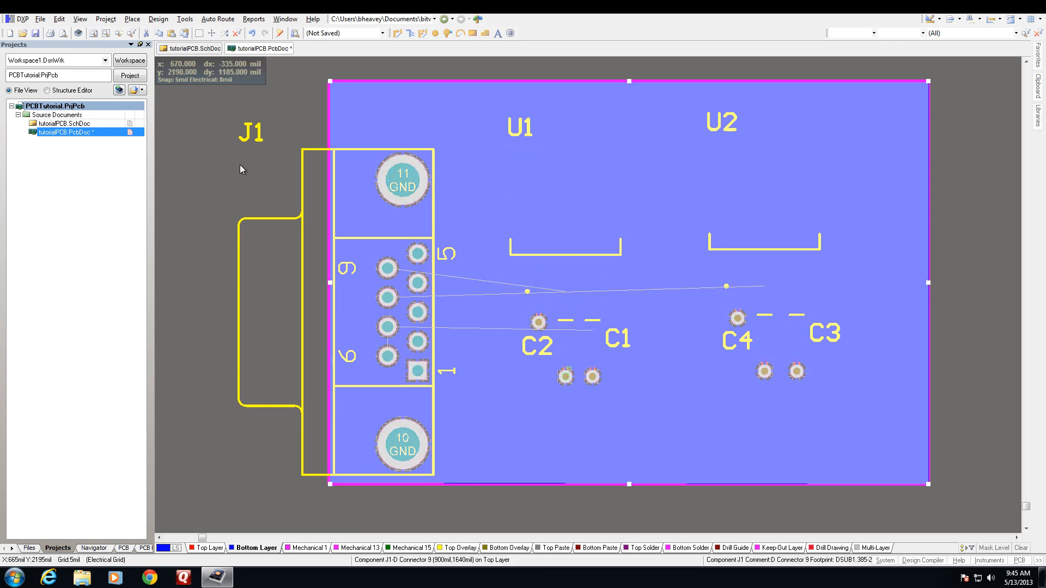
pyautogui.click(215, 180)
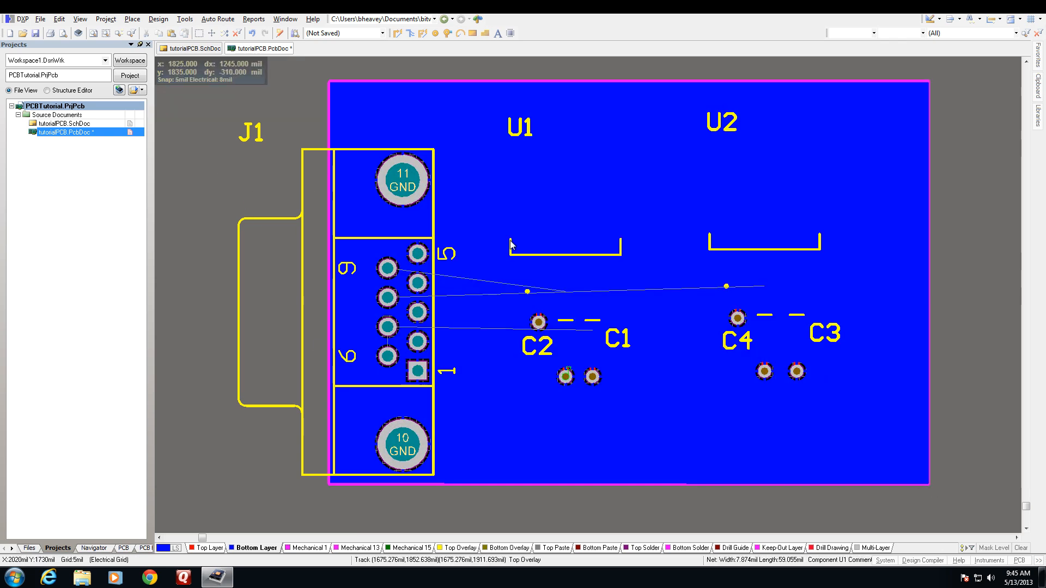
# On the top layer, route a horizontal 1.8V track from J1's pin 9 to the vertical 1.8V track above U1's pin 2.
pyautogui.click(206, 548)
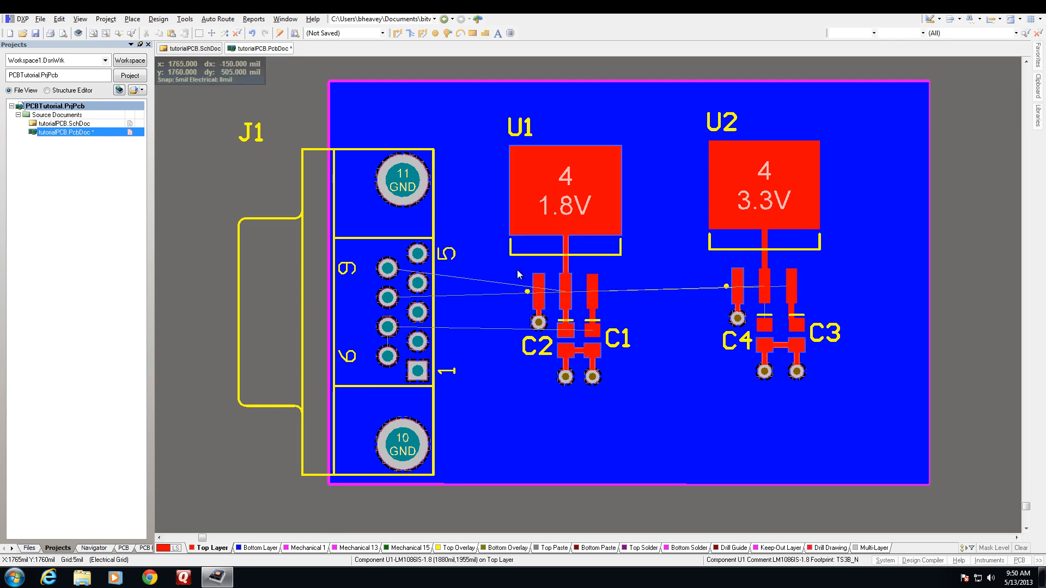
pyautogui.keyDown('ctrl'); pyautogui.scroll(4, 416, 278); pyautogui.keyUp('ctrl')
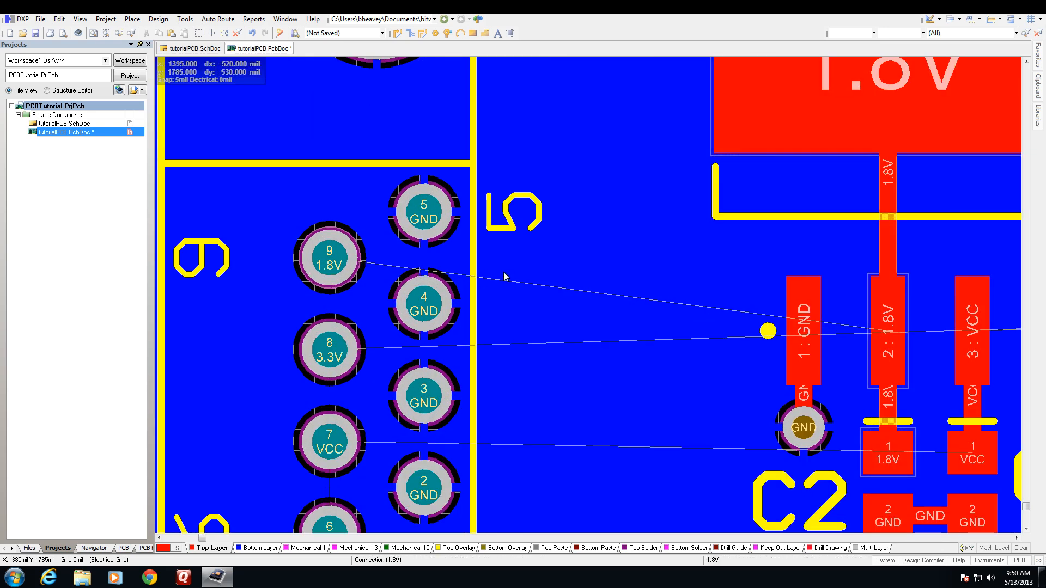
pyautogui.scroll(-2, 512, 276)
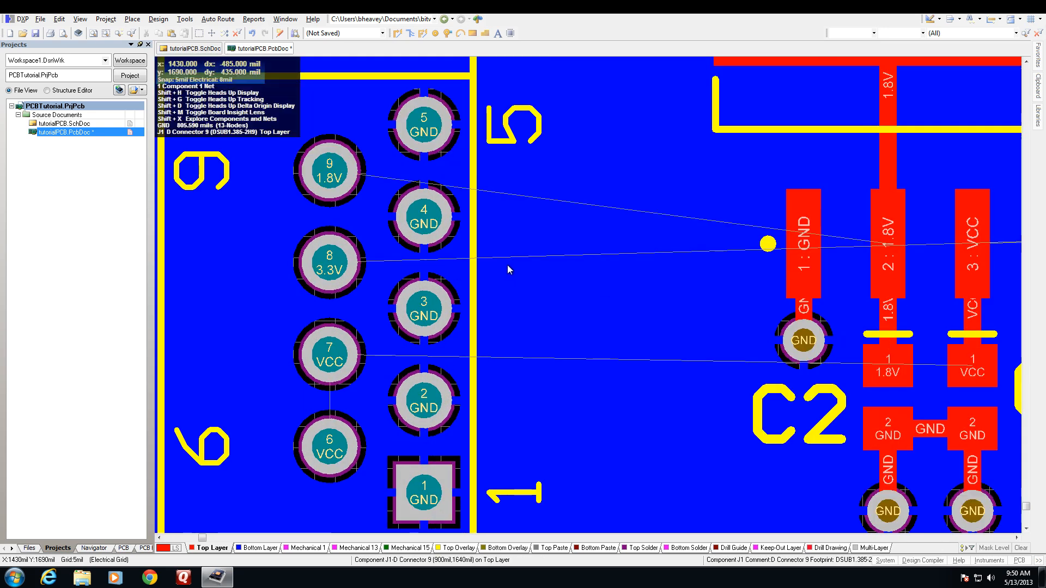
pyautogui.press('p')
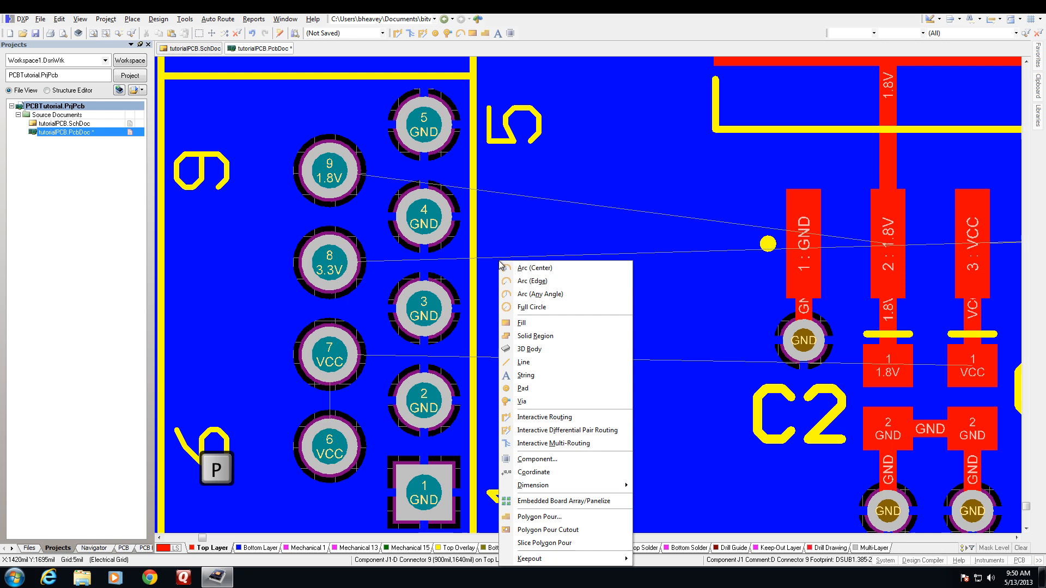
pyautogui.click(557, 419)
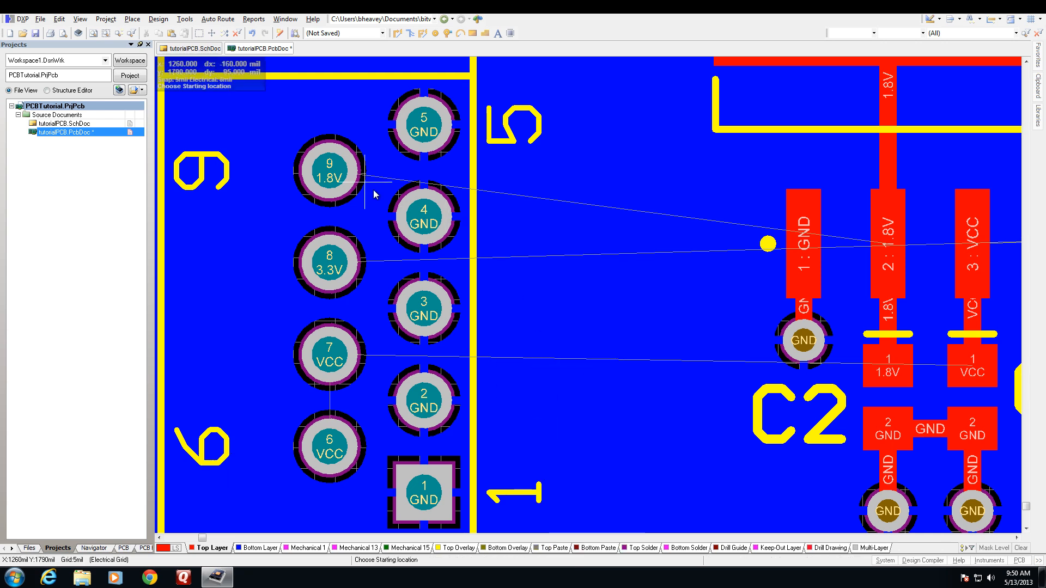
pyautogui.click(329, 175)
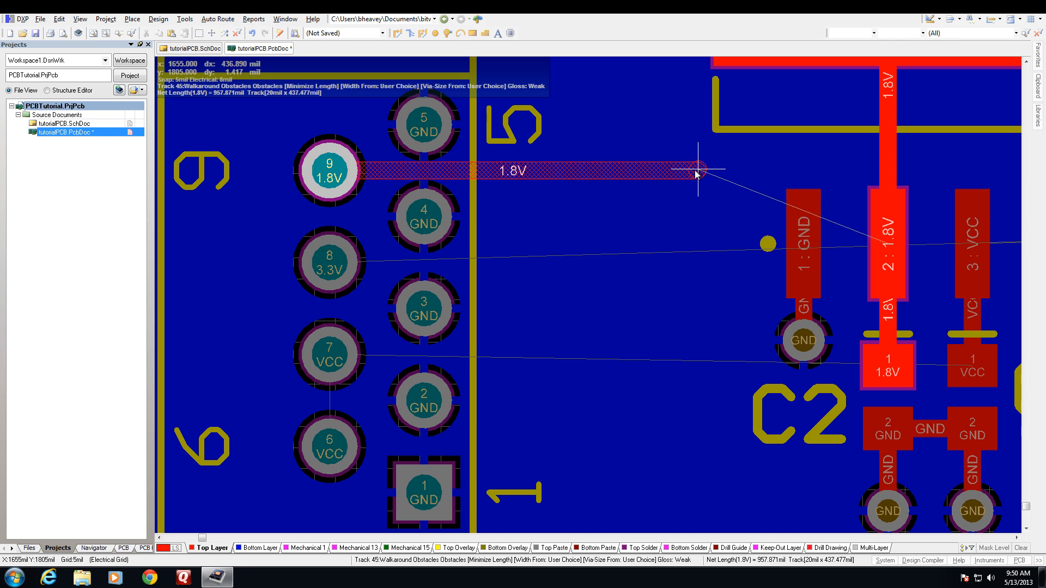
pyautogui.click(888, 170)
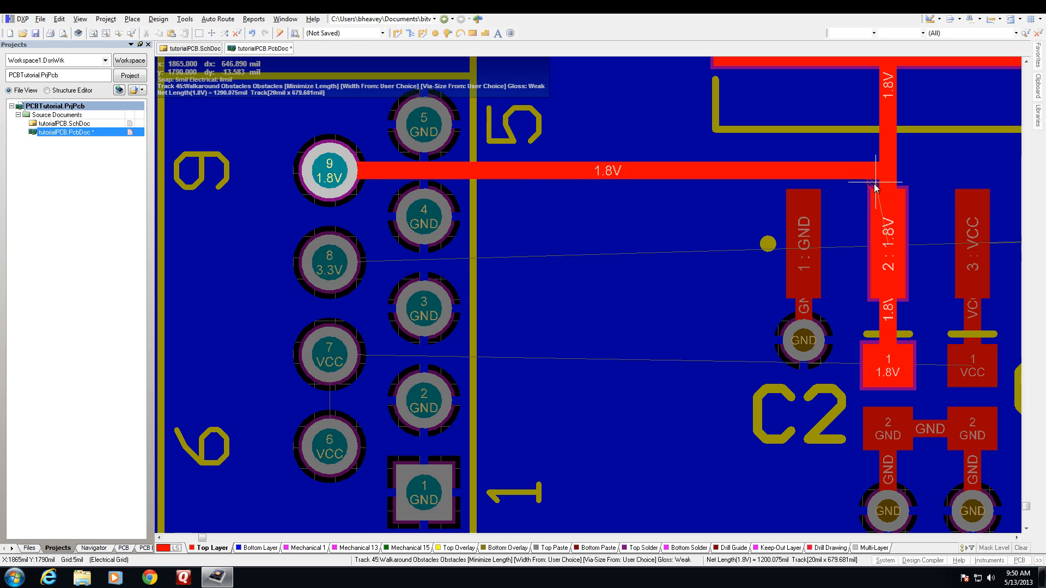
# Route a 3.3V track from J1's pin 8 up past mounting pad 11, across above U1, and down into U2's large 3.3V tab pad.
pyautogui.scroll(-1, 567, 173)
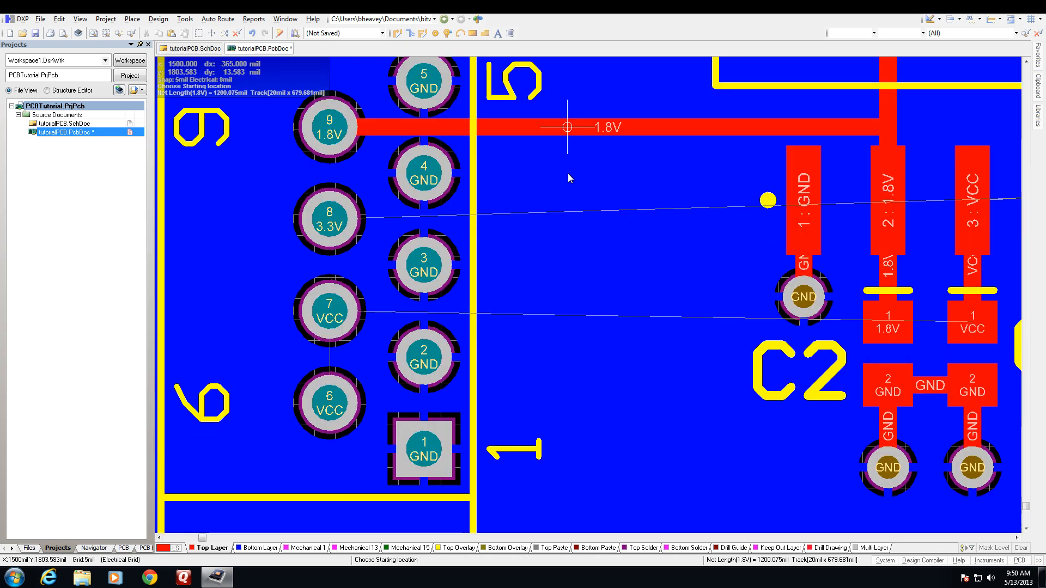
pyautogui.scroll(-1, 568, 173)
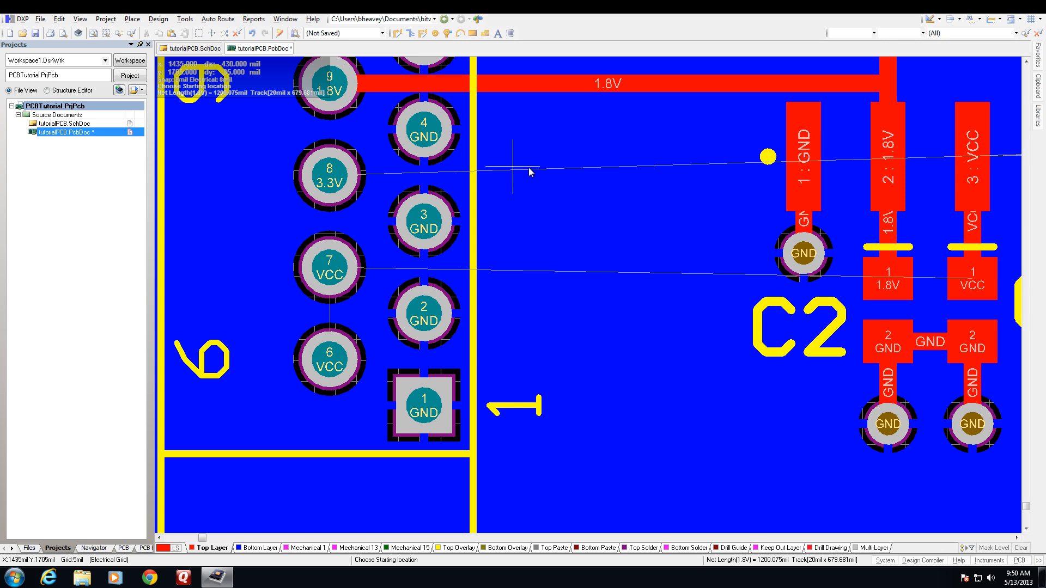
pyautogui.keyDown('ctrl'); pyautogui.scroll(-3, 407, 209); pyautogui.keyUp('ctrl')
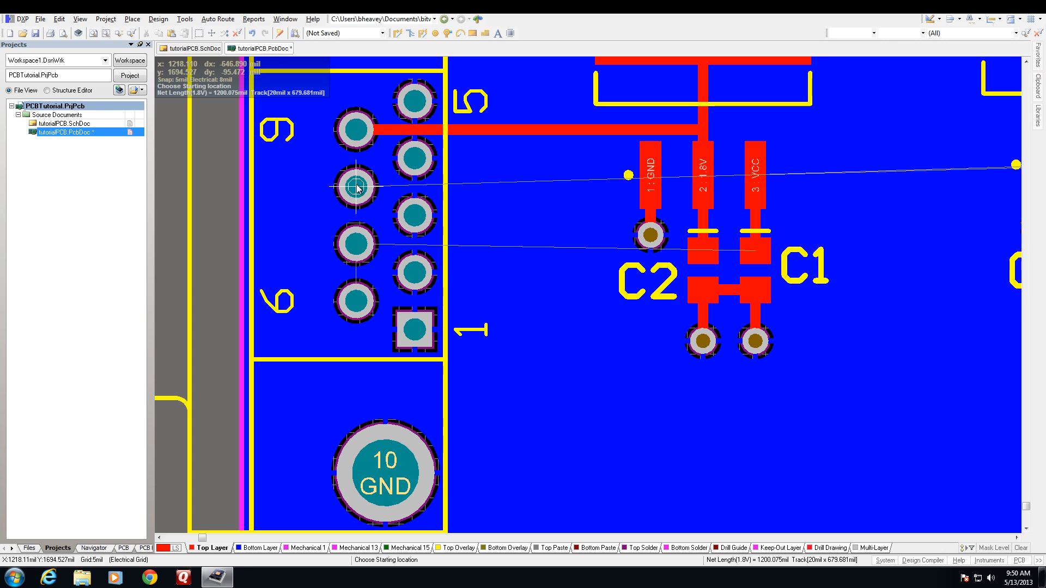
pyautogui.click(356, 187)
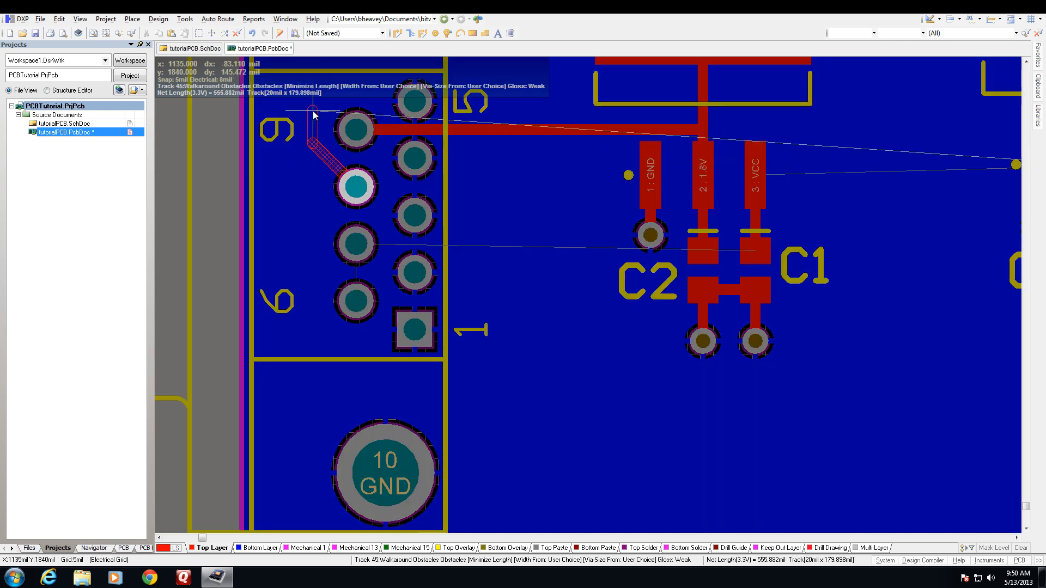
pyautogui.scroll(4, 313, 113)
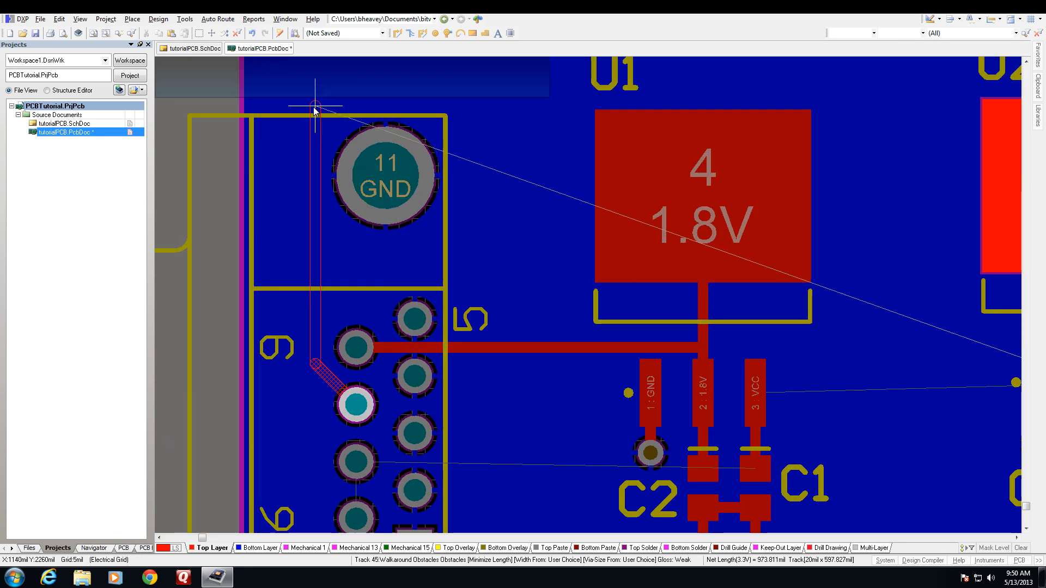
pyautogui.click(315, 109)
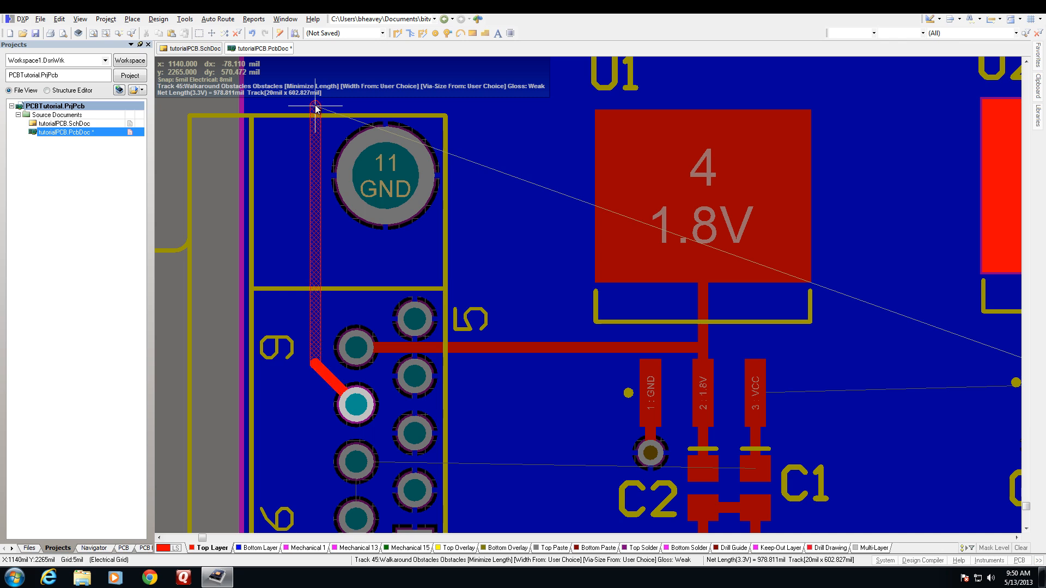
pyautogui.click(375, 80)
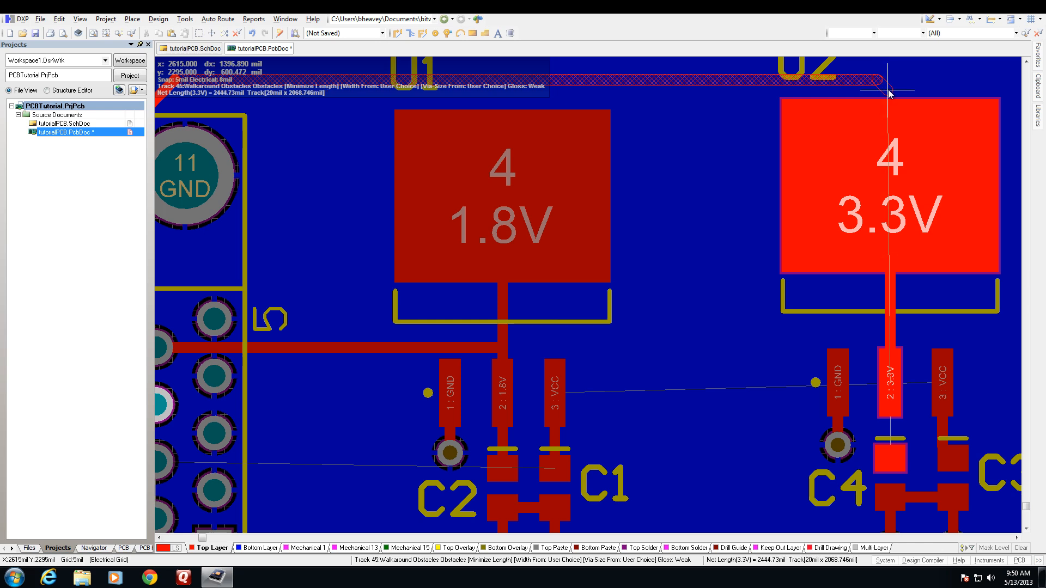
pyautogui.click(887, 92)
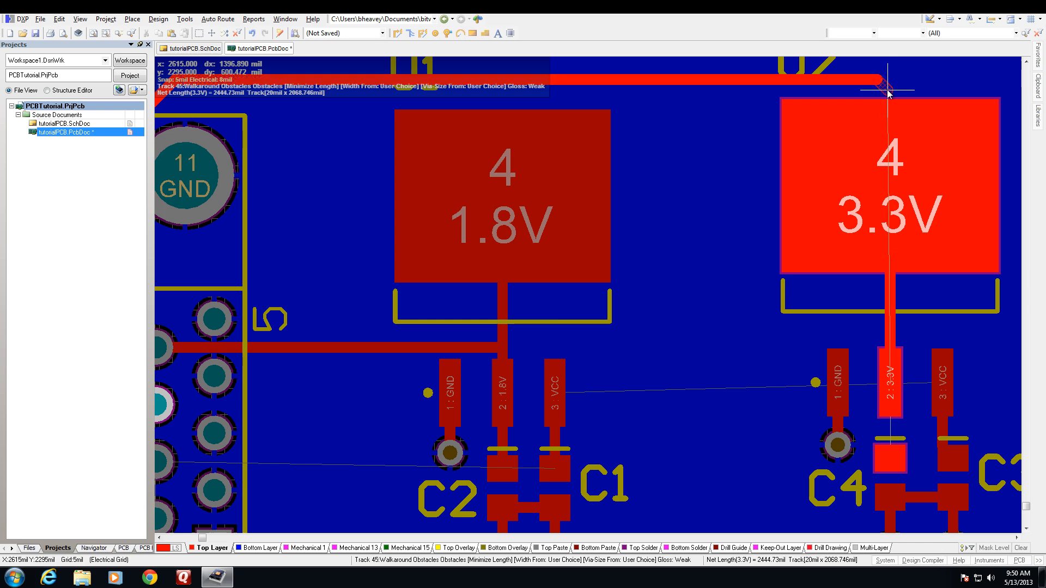
pyautogui.click(887, 129)
# Route a VCC track from J1's pin 7 beneath the C2 and C1 GND vias and around to C1's VCC pad.
pyautogui.scroll(-3, 518, 151)
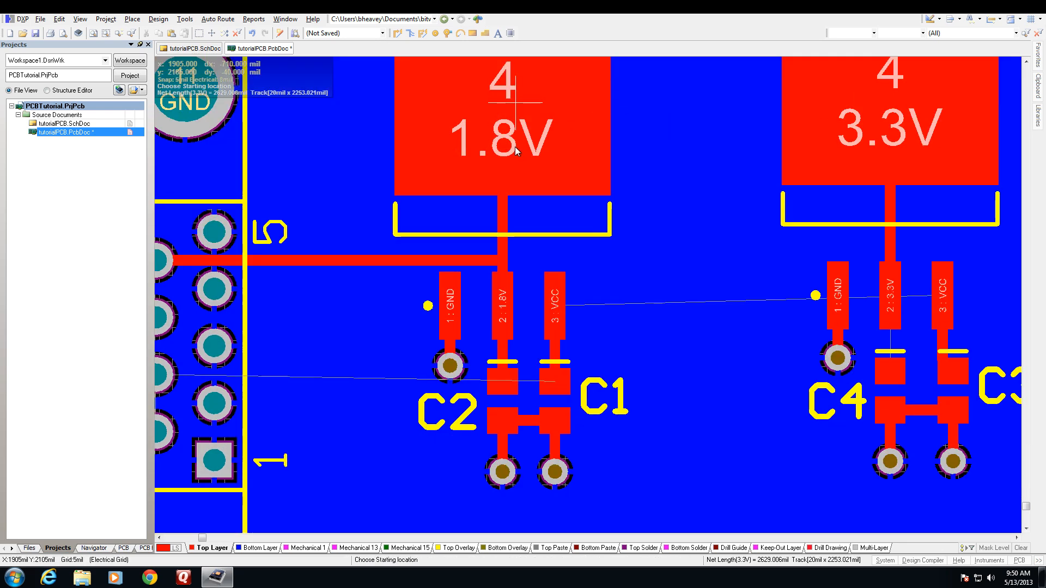
pyautogui.scroll(-2, 518, 151)
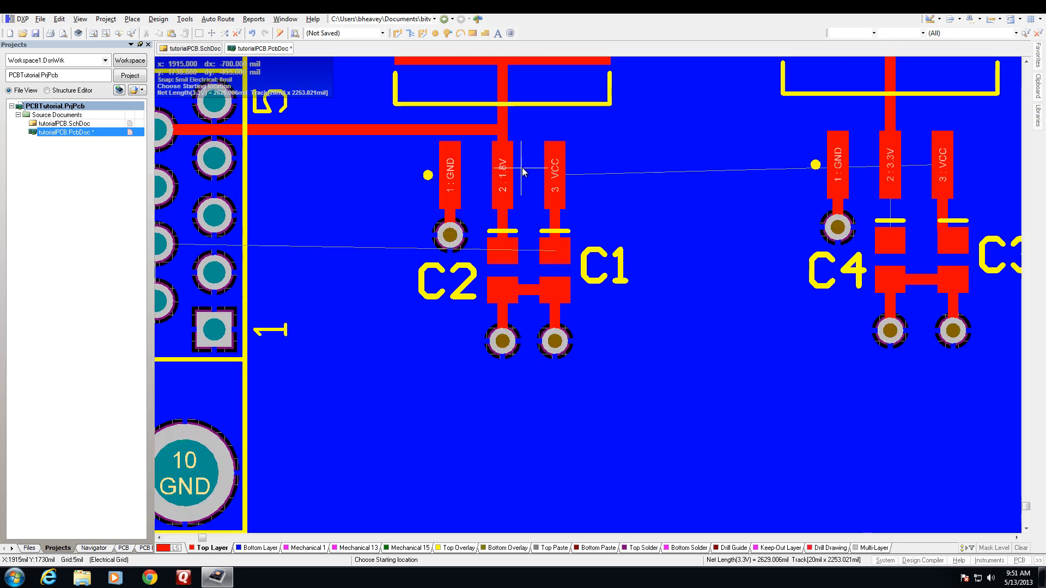
pyautogui.keyDown('shift'); pyautogui.hscroll(-4, 370, 272); pyautogui.keyUp('shift')
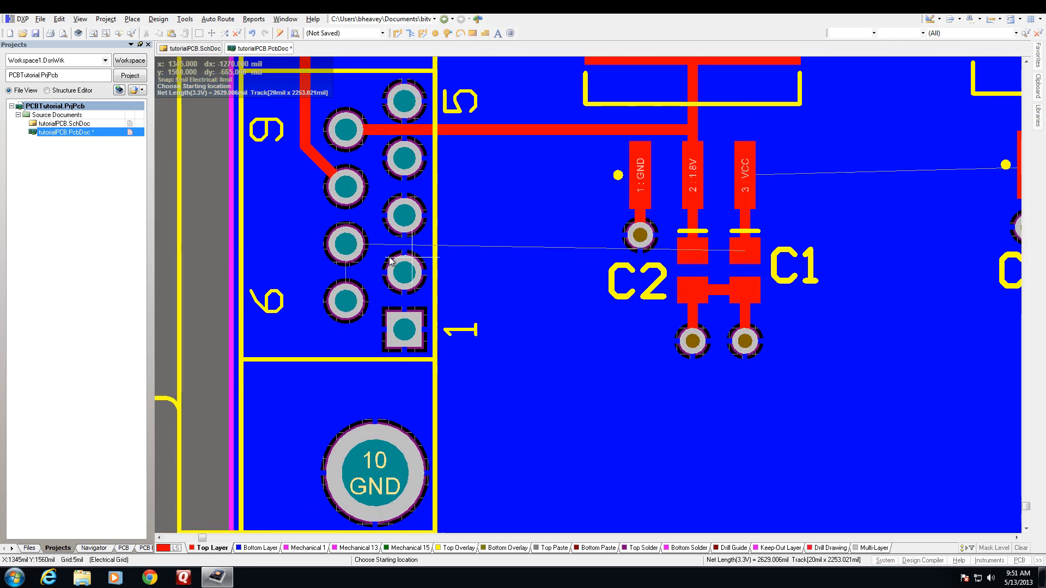
pyautogui.click(346, 244)
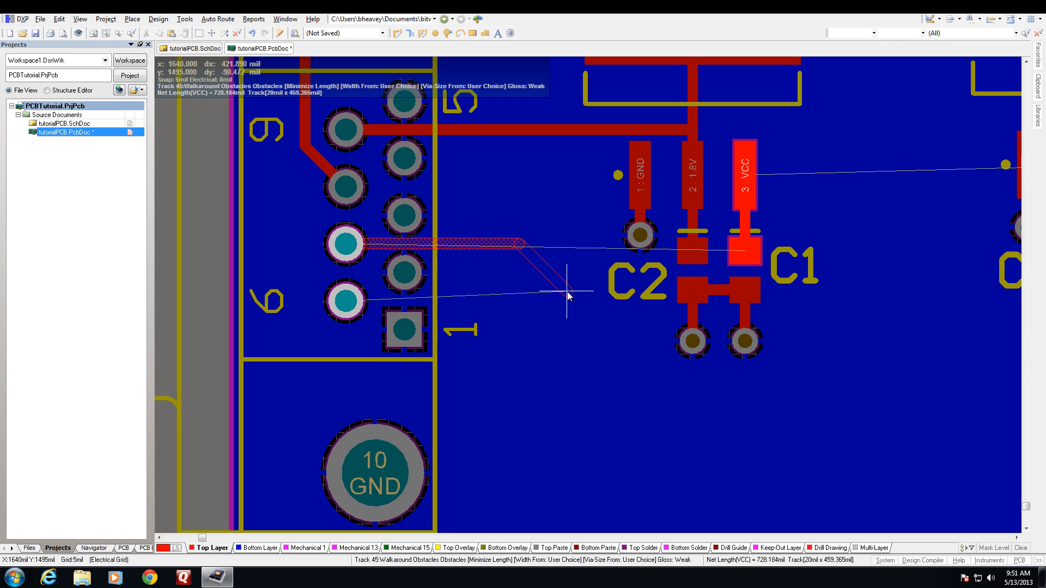
pyautogui.click(784, 381)
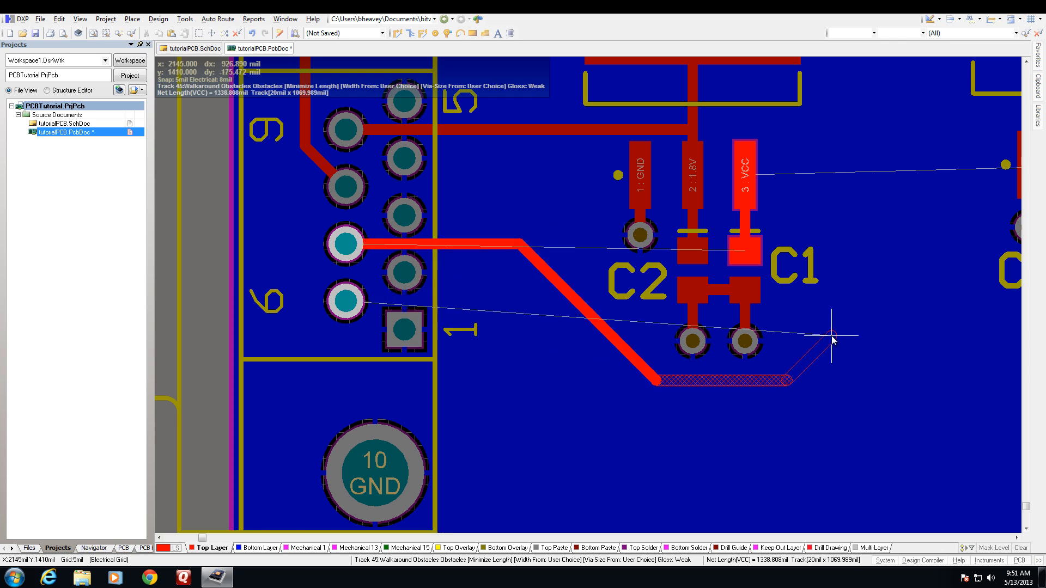
pyautogui.click(831, 337)
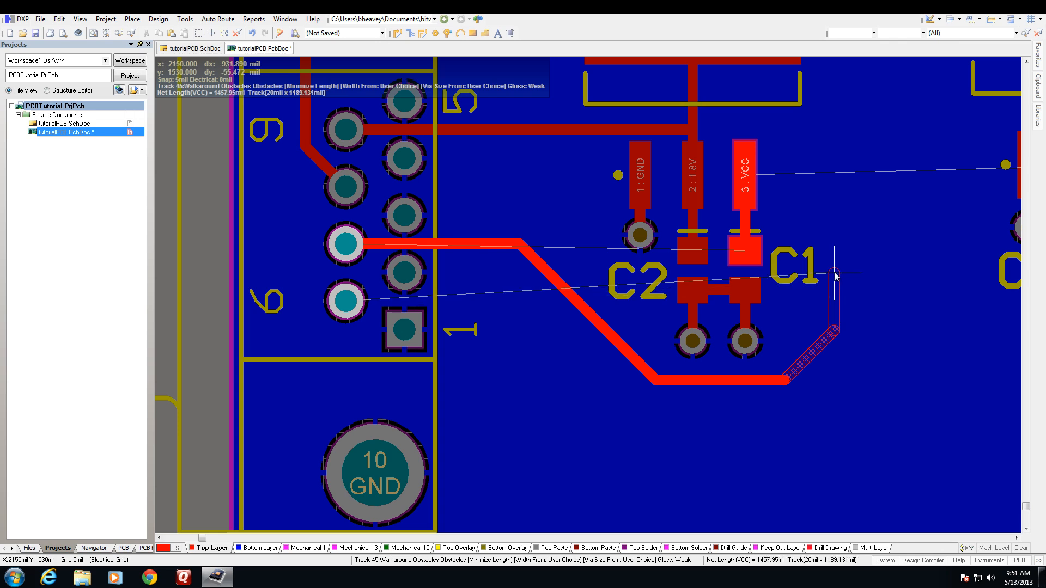
pyautogui.click(744, 251)
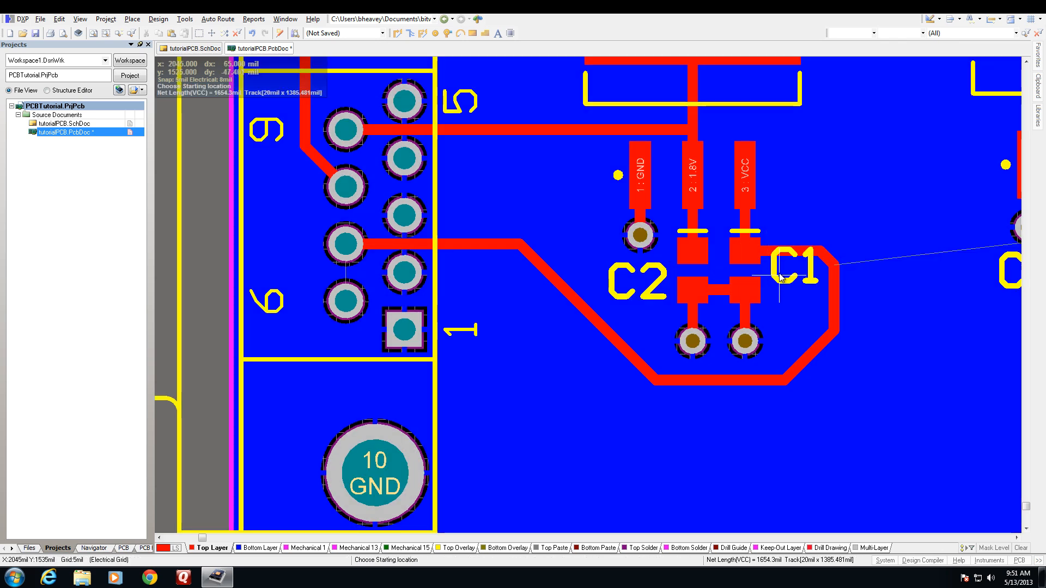
# Route a VCC track from J1's pin 7 through pin 6, below the existing VCC track, and around C3's GND via to C3's VCC pad.
pyautogui.click(345, 243)
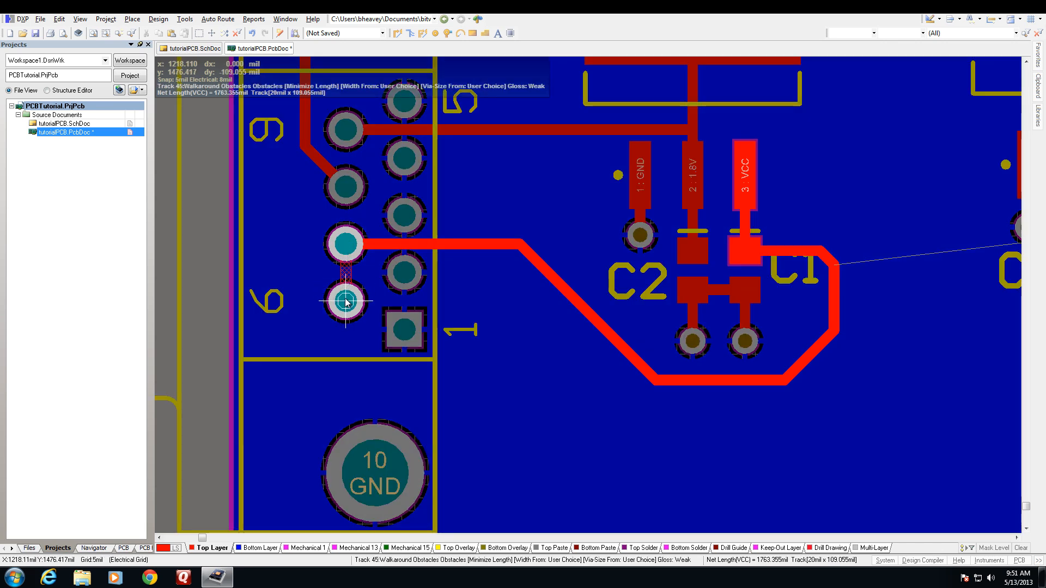
pyautogui.click(346, 300)
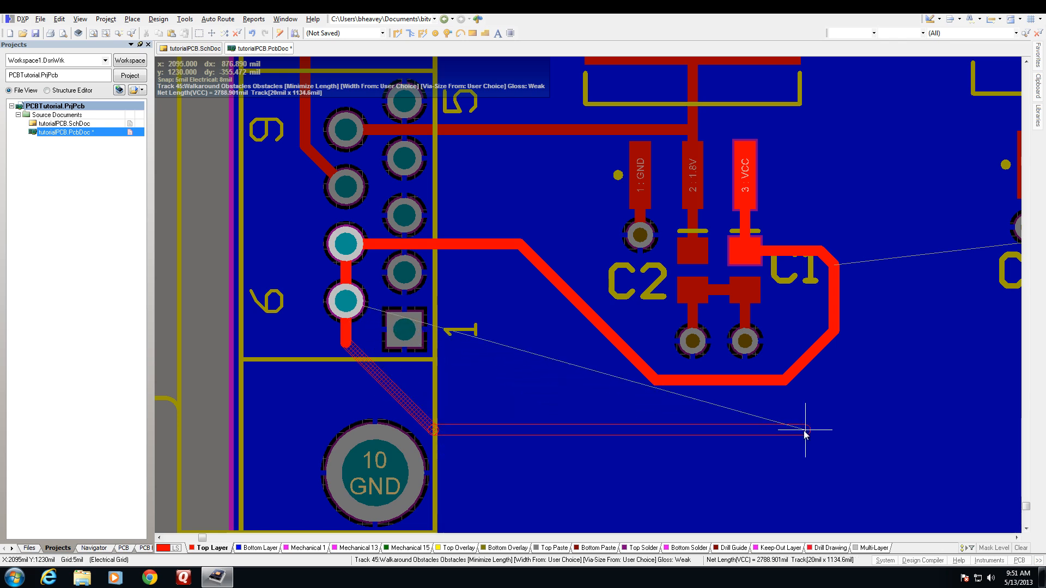
pyautogui.click(805, 432)
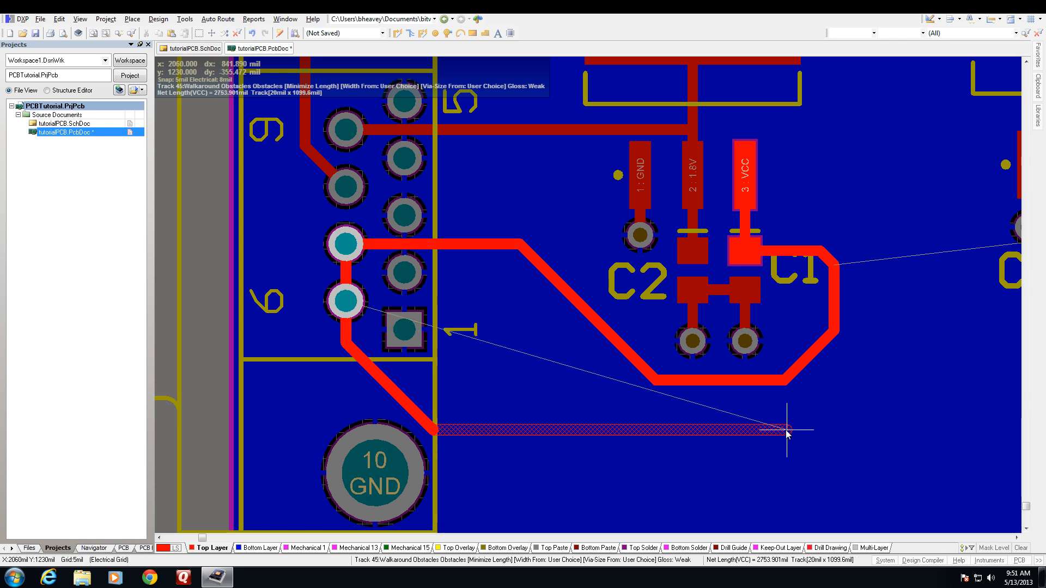
pyautogui.keyDown('ctrl'); pyautogui.scroll(-1, 777, 431); pyautogui.keyUp('ctrl')
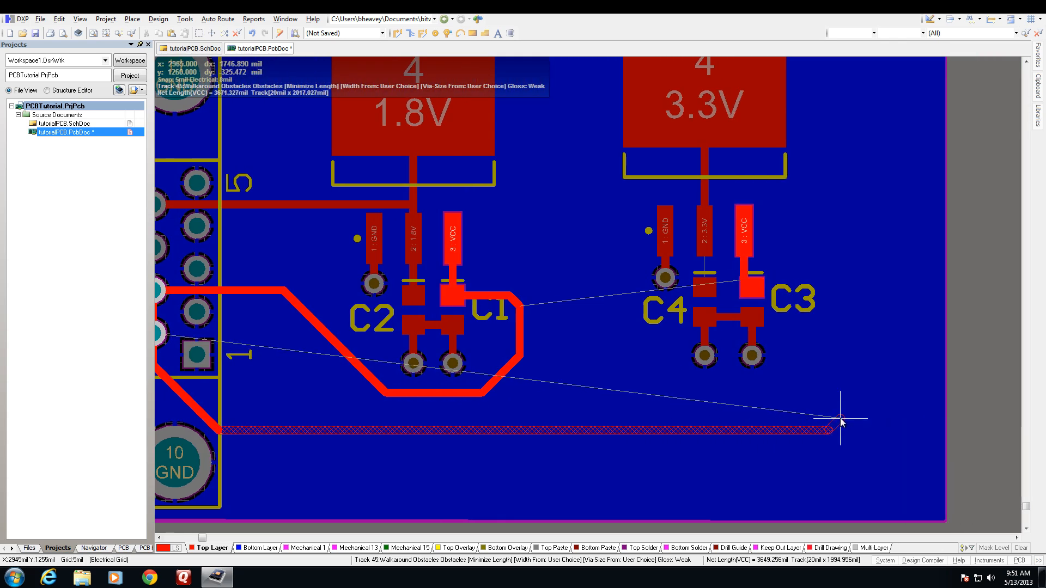
pyautogui.click(790, 388)
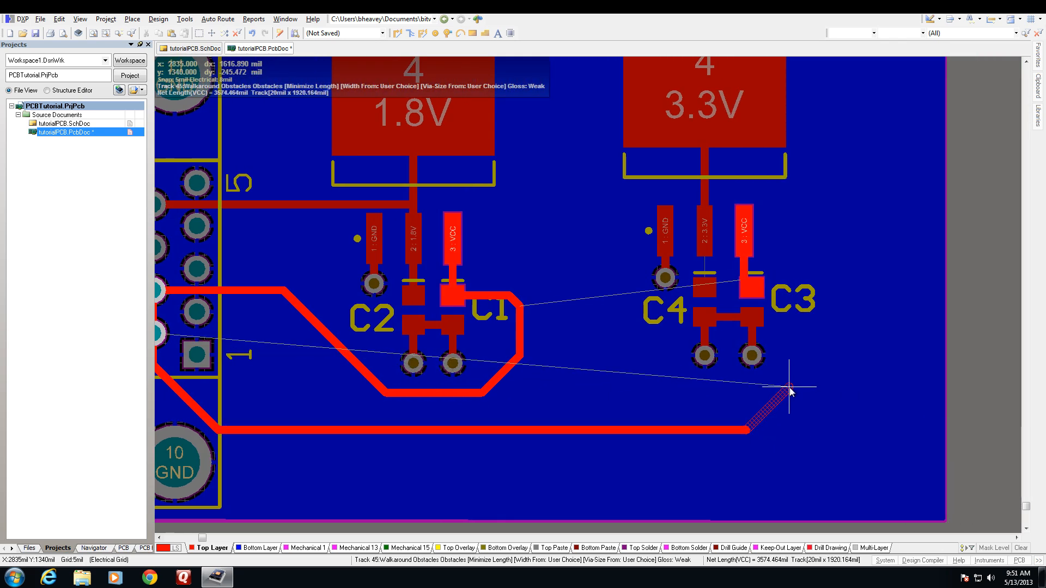
pyautogui.click(787, 288)
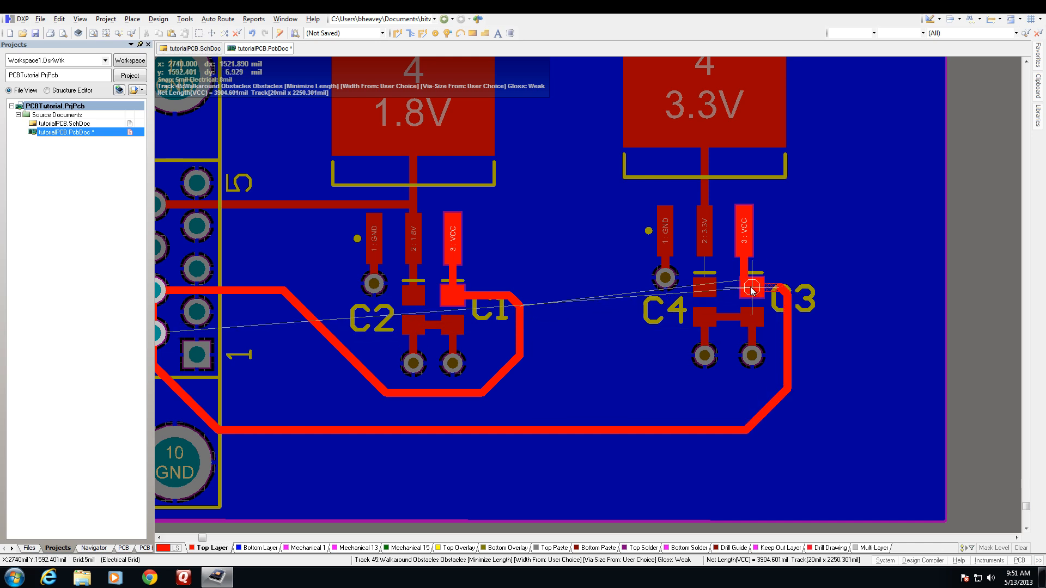
pyautogui.click(751, 289)
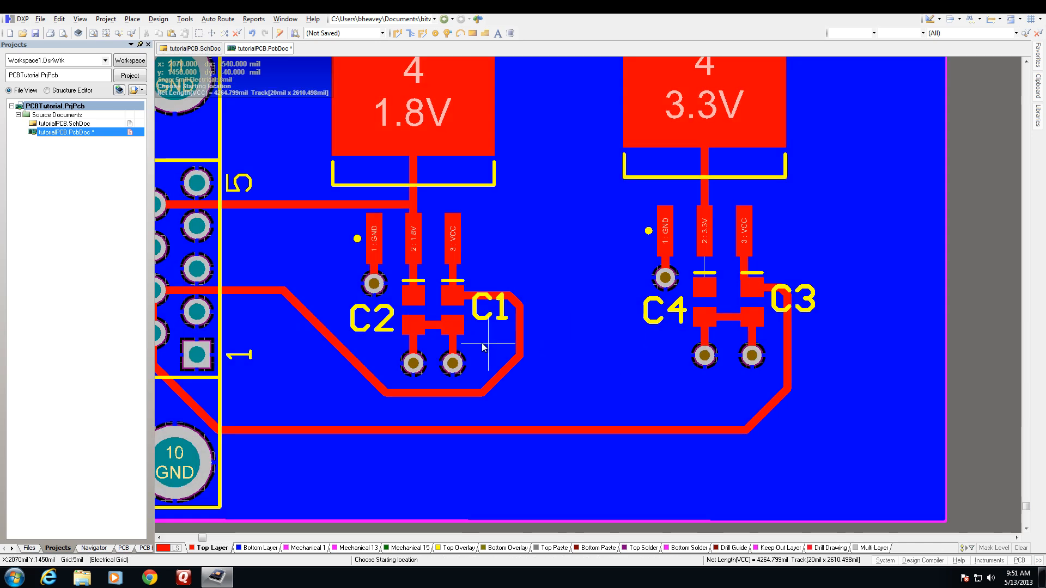
# Route a 3.3V track on the top layer from C4's 3.3V pad up to U2's pin 2.
pyautogui.rightClick(482, 343)
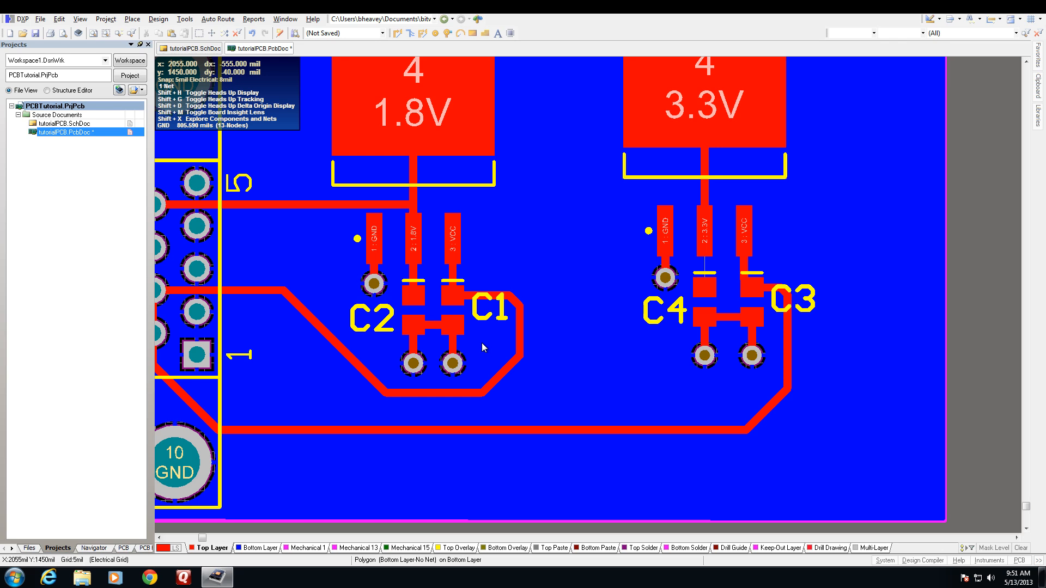
pyautogui.press('p')
pyautogui.press('t')
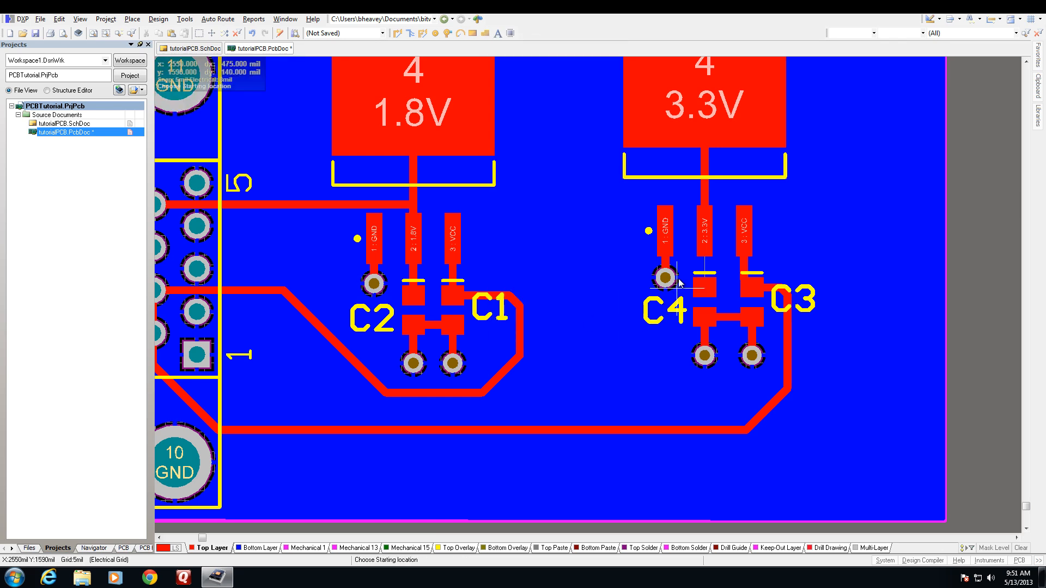
pyautogui.click(704, 287)
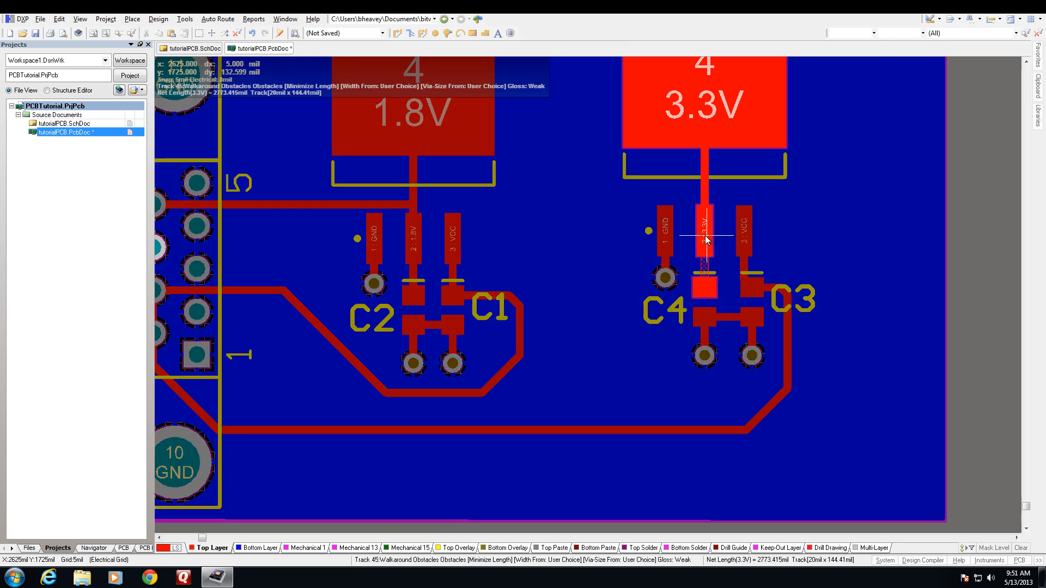
pyautogui.press('Escape')
pyautogui.press('Escape')
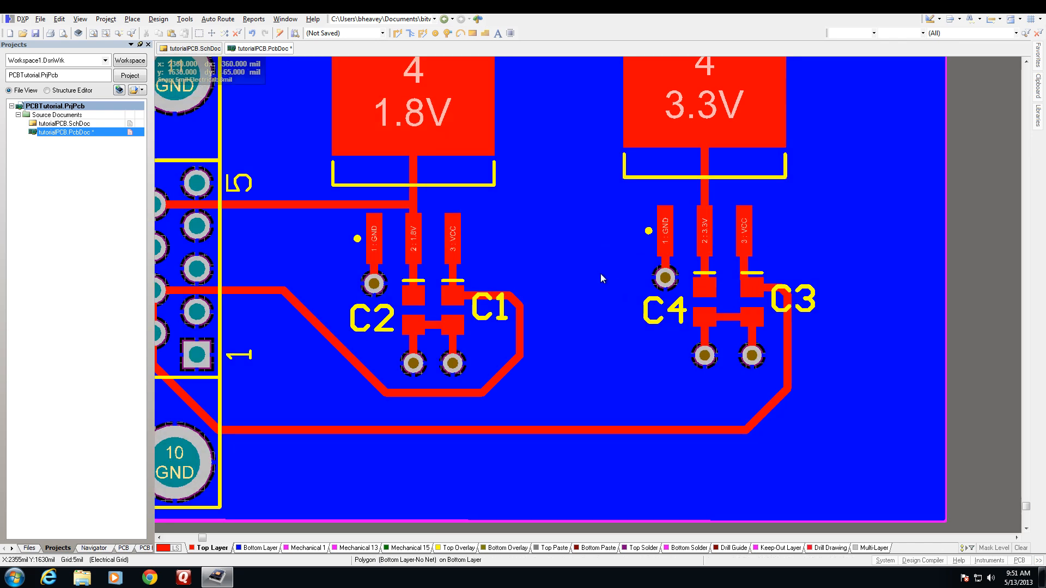
# Fit the whole board in view and save the PCB document.
pyautogui.press('v')
pyautogui.press('d')
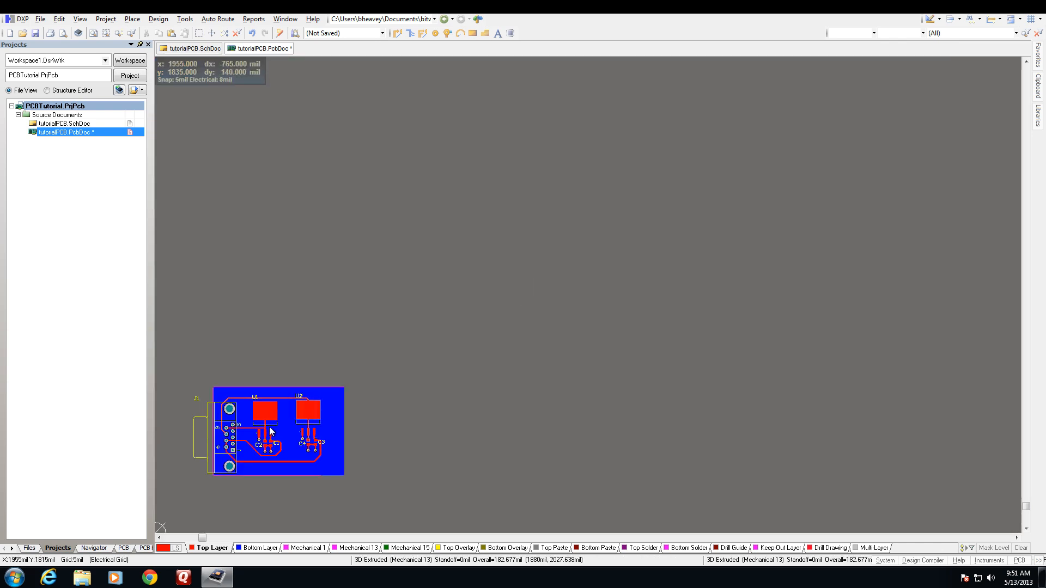
pyautogui.keyDown('ctrl'); pyautogui.scroll(5, 253, 434); pyautogui.keyUp('ctrl')
pyautogui.scroll(-3, 263, 433)
pyautogui.keyDown('shift'); pyautogui.scroll(3, 273, 430); pyautogui.keyUp('shift')
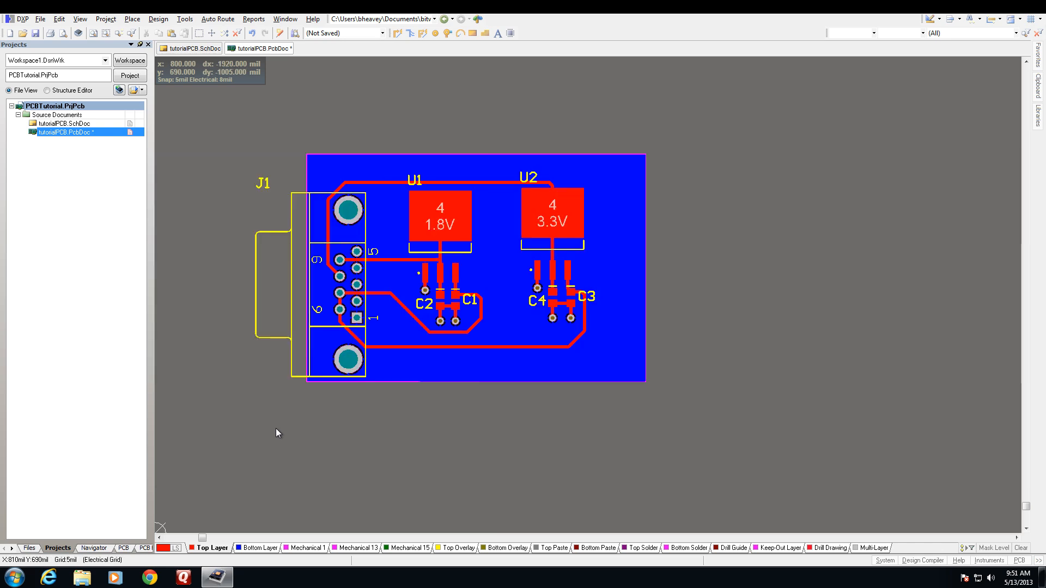
pyautogui.keyDown('ctrl'); pyautogui.scroll(2, 406, 279); pyautogui.keyUp('ctrl')
pyautogui.keyDown('shift'); pyautogui.scroll(2, 405, 279); pyautogui.keyUp('shift')
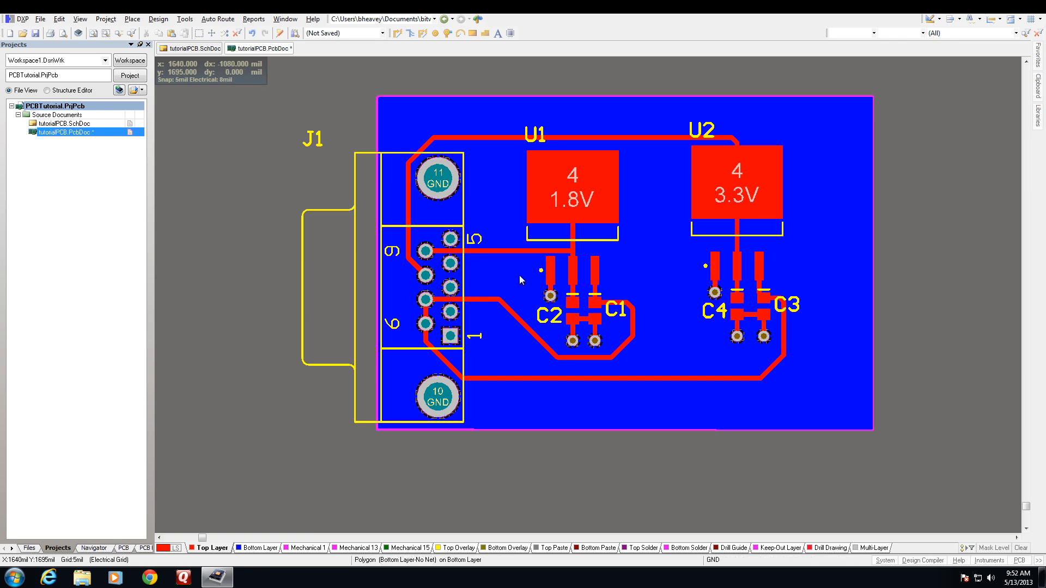
pyautogui.click(39, 20)
pyautogui.click(90, 115)
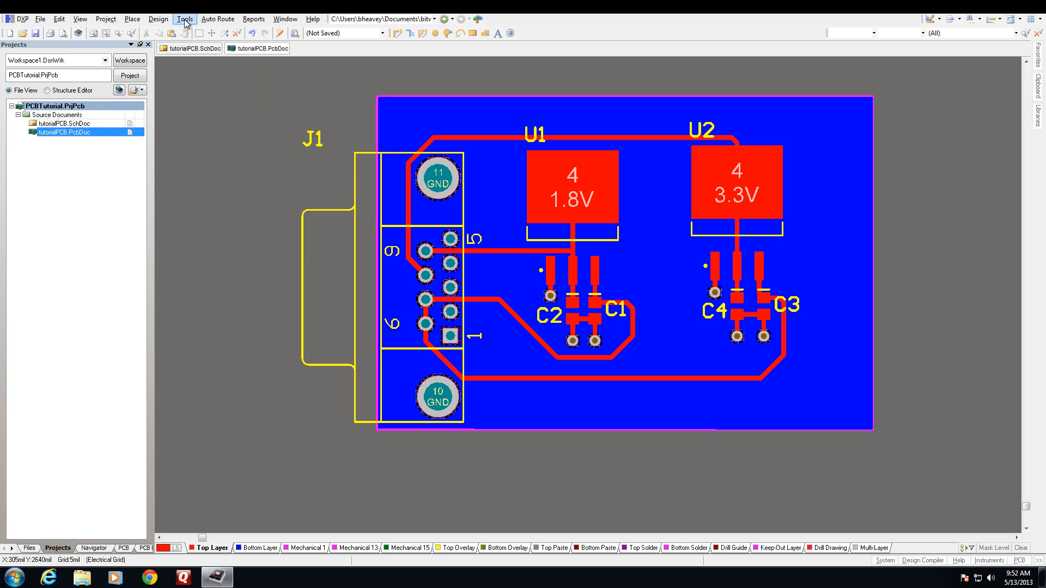
# Run the design rule check with its default report options and dismiss the messages window to show the report.
pyautogui.click(157, 20)
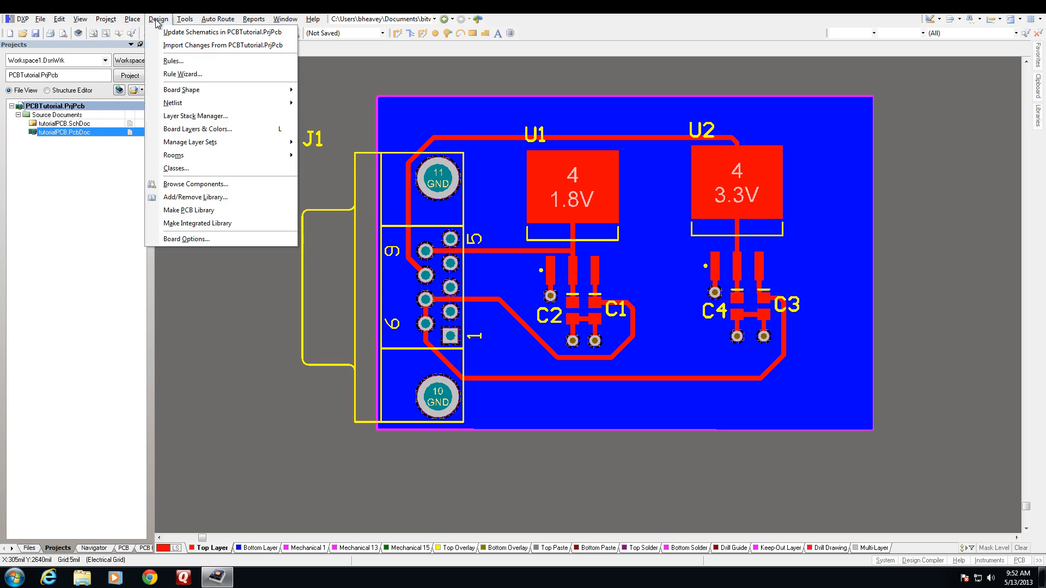
pyautogui.moveTo(184, 22)
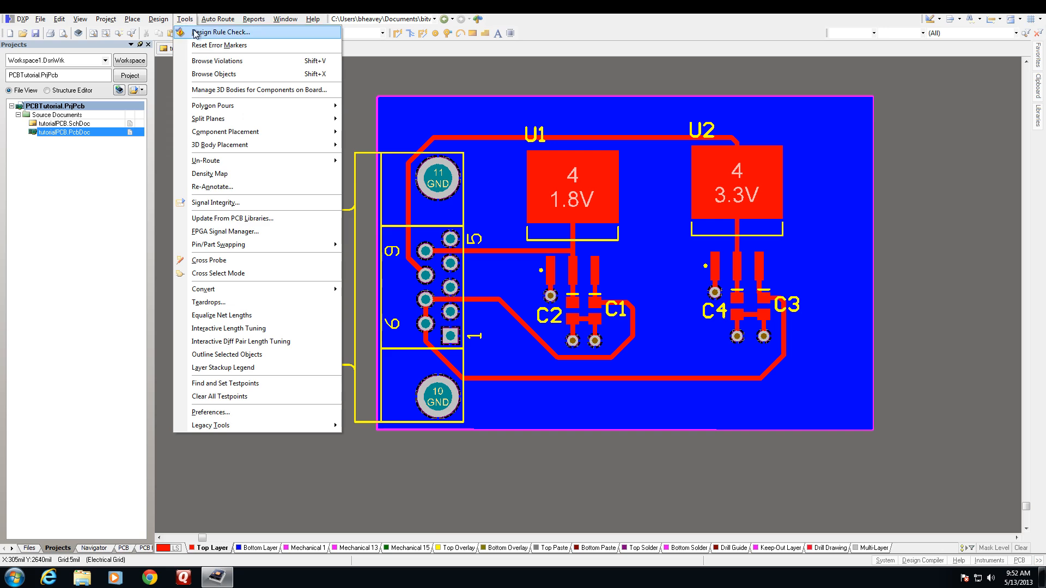
pyautogui.click(215, 33)
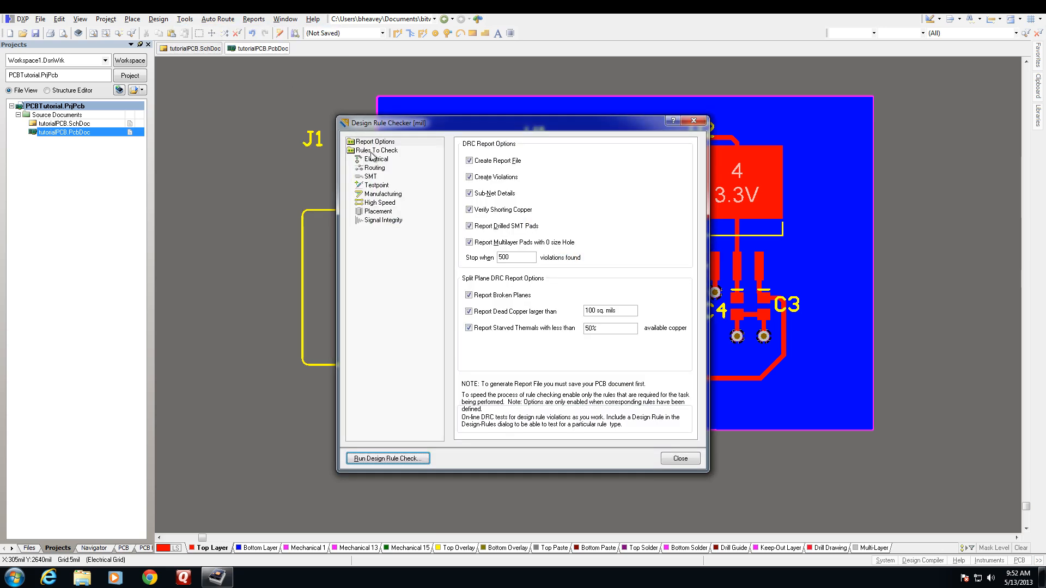
pyautogui.click(388, 458)
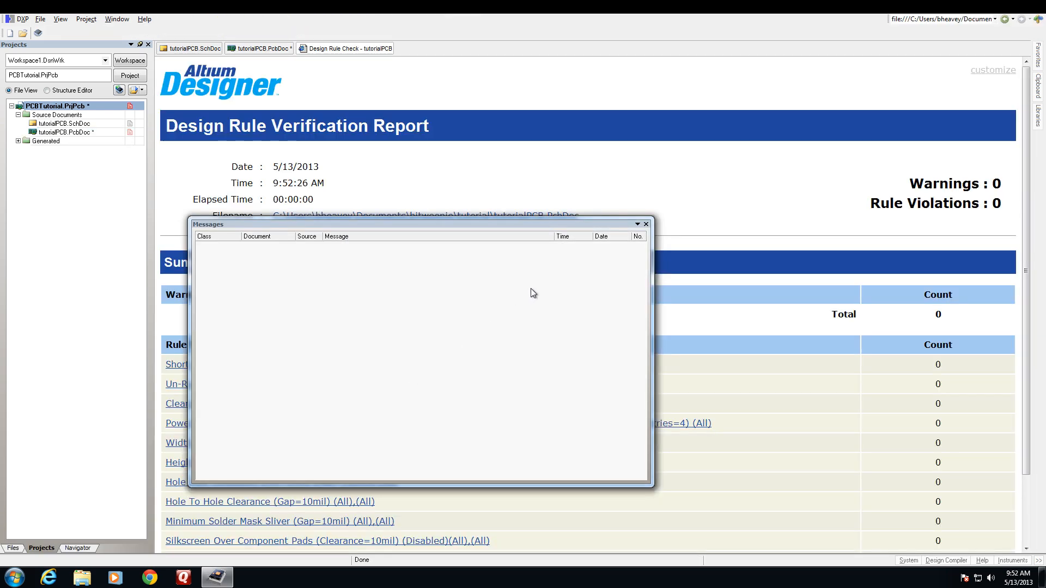
pyautogui.click(646, 224)
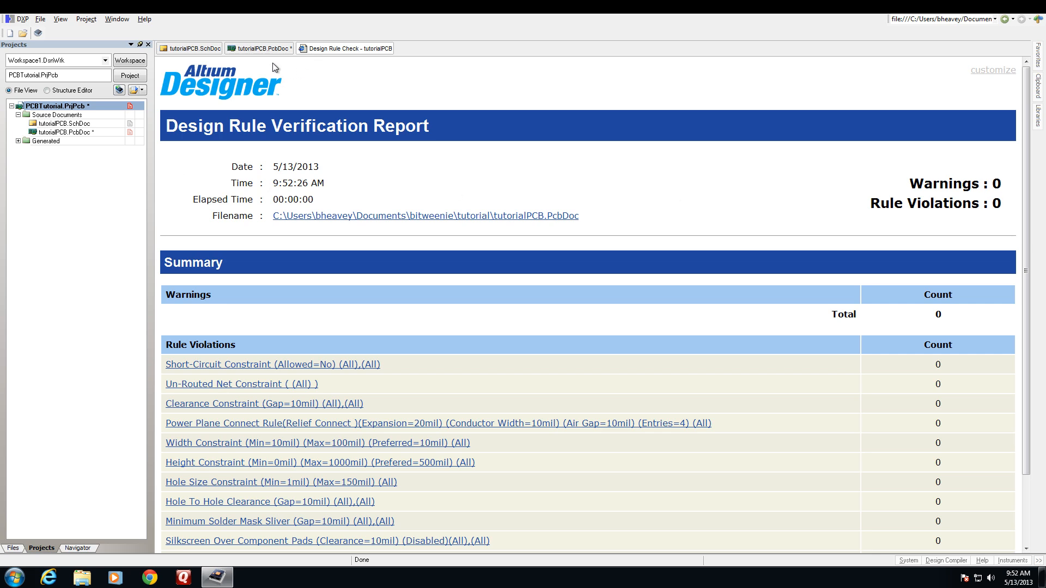
# Back in tutorialPCB.PcbDoc, draw a rectangular solid region about 360 by 170 mil on the Top Overlay, beside J1's pad 10 beneath the lowest VCC track.
pyautogui.click(263, 48)
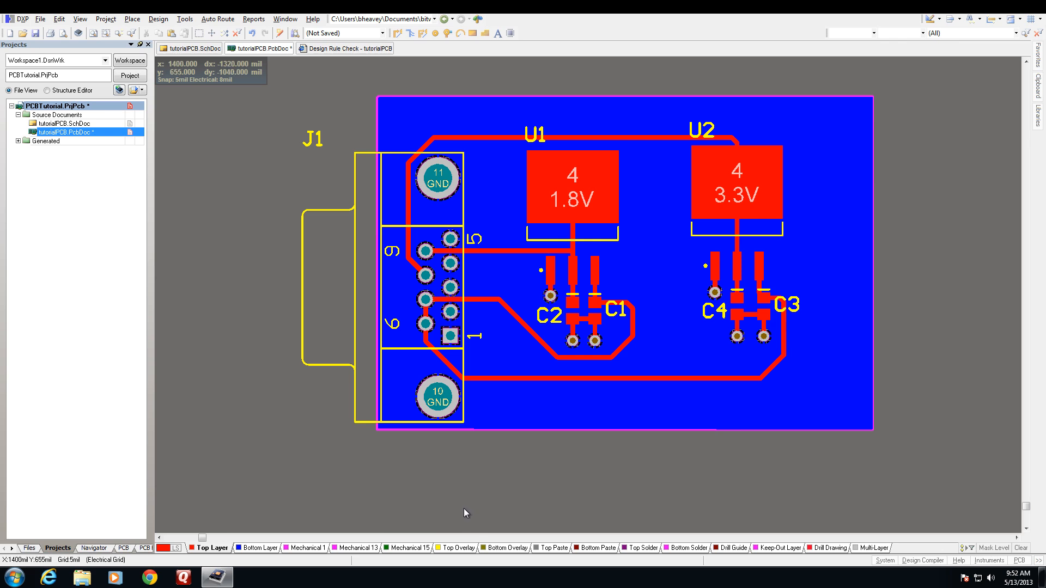
pyautogui.click(452, 548)
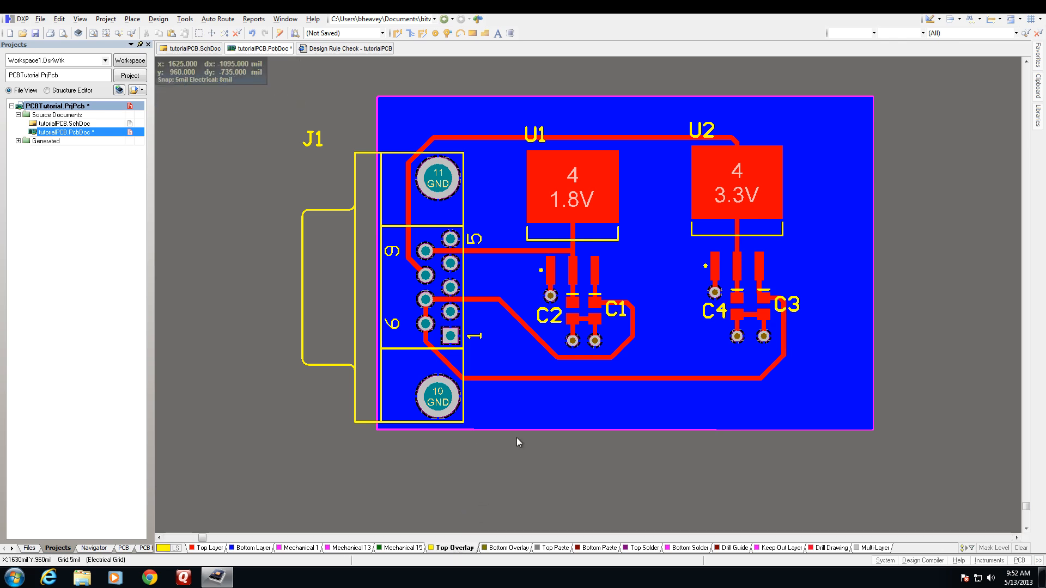
pyautogui.press('p')
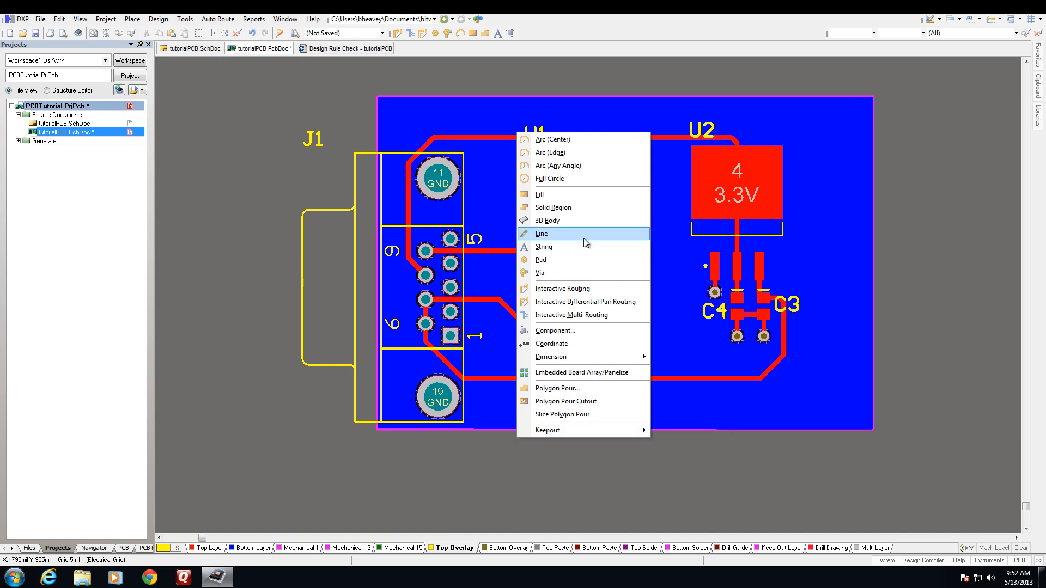
pyautogui.click(557, 207)
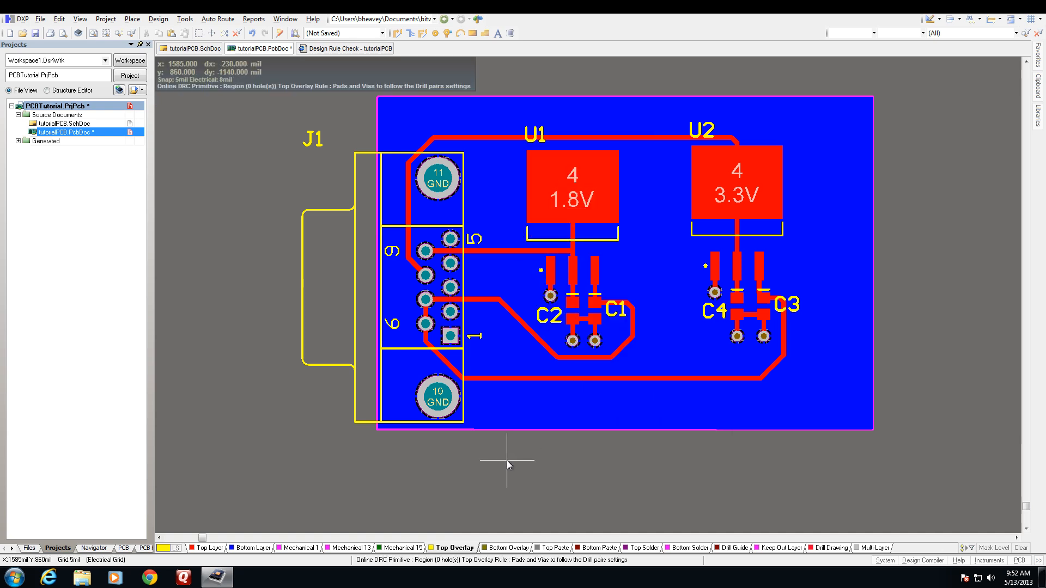
pyautogui.click(497, 388)
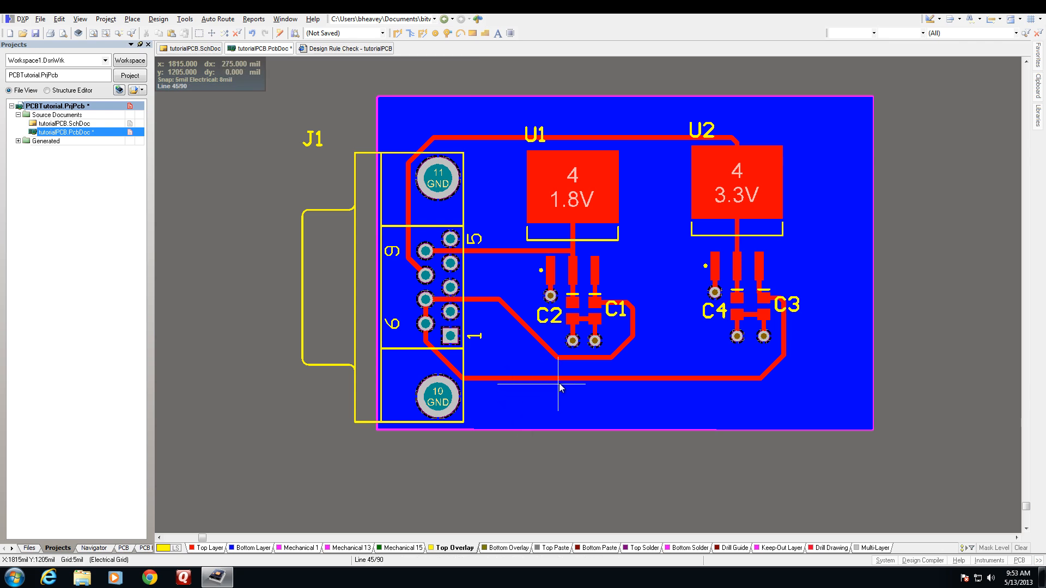
pyautogui.press('space')
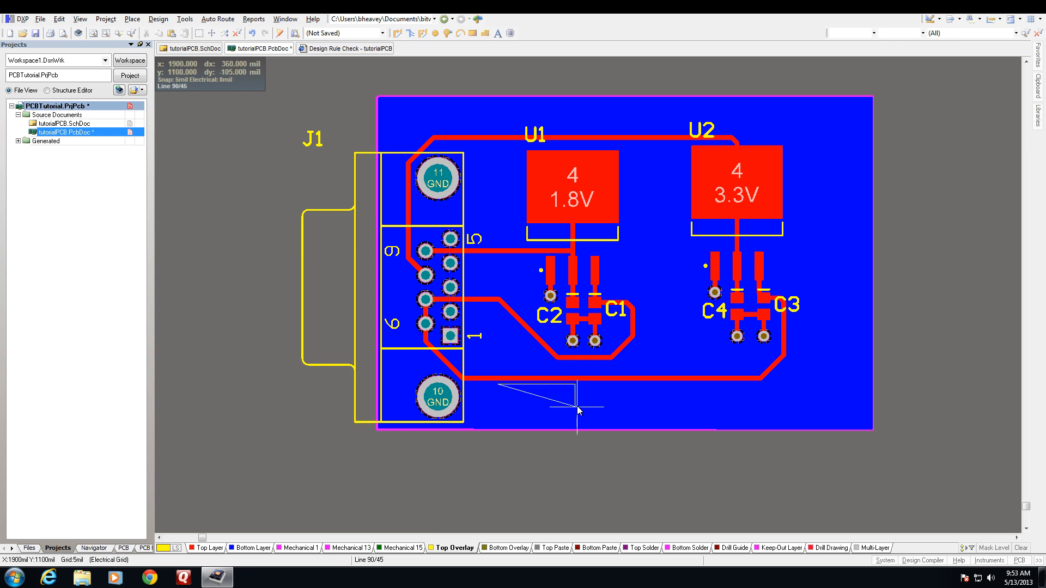
pyautogui.click(575, 420)
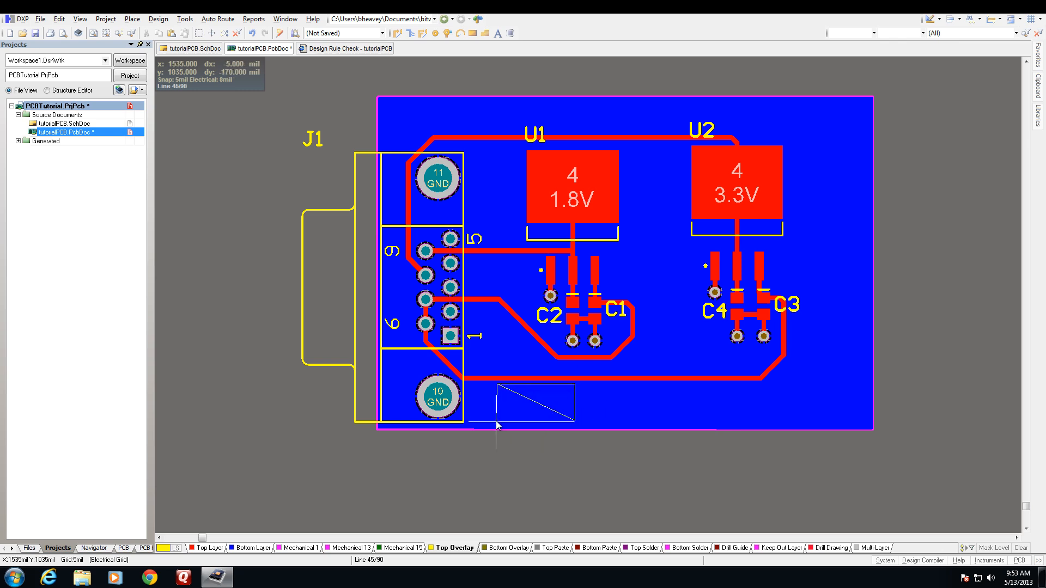
pyautogui.press('space')
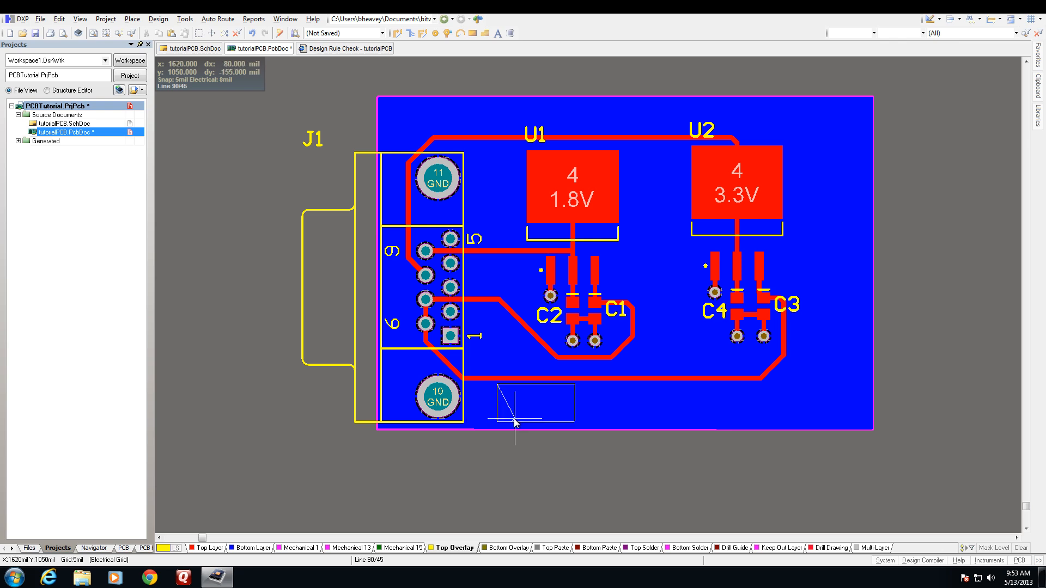
pyautogui.rightClick(516, 423)
pyautogui.rightClick(580, 458)
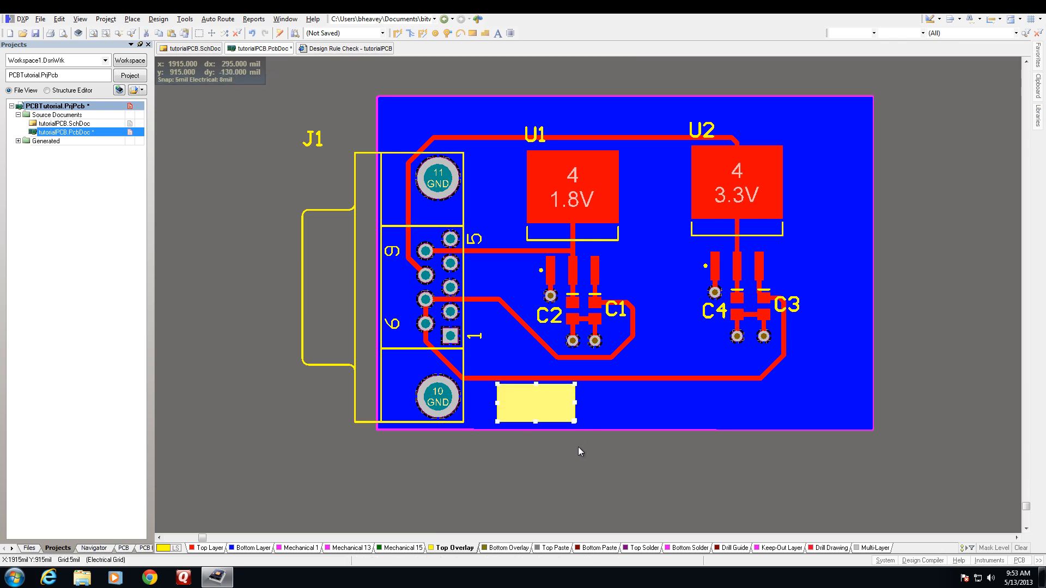
pyautogui.click(560, 460)
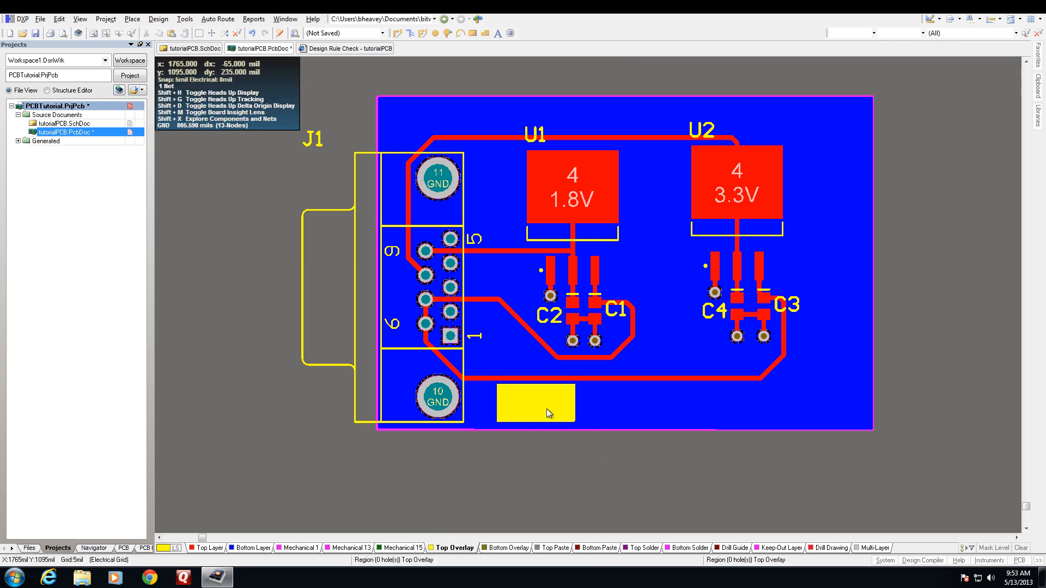
# Copy the overlay rectangle and paste the duplicate level with it, below C4 and C3.
pyautogui.click(547, 408)
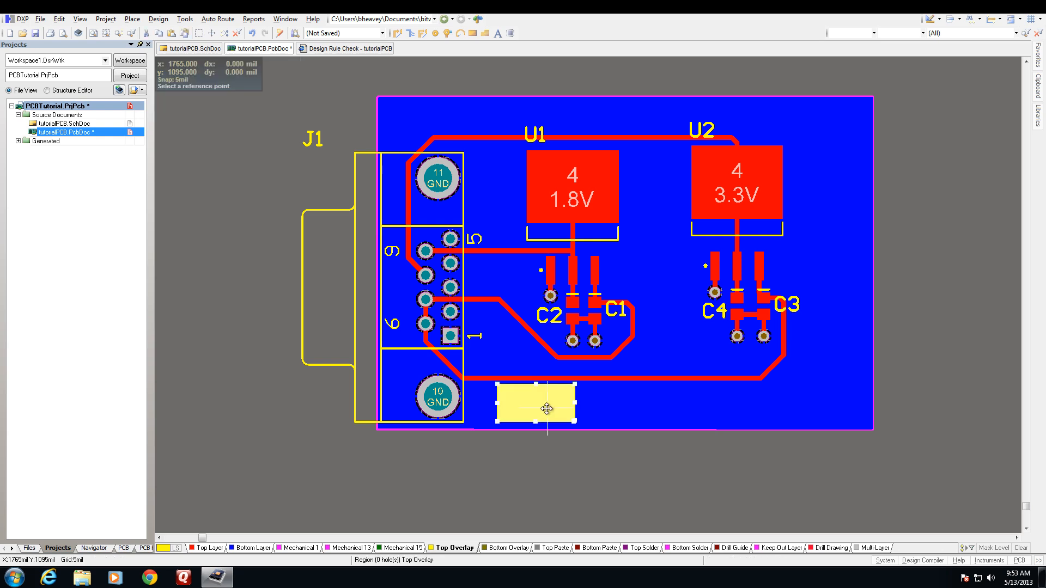
pyautogui.hotkey('ctrl', 'c')
pyautogui.click(547, 409)
pyautogui.hotkey('ctrl', 'v')
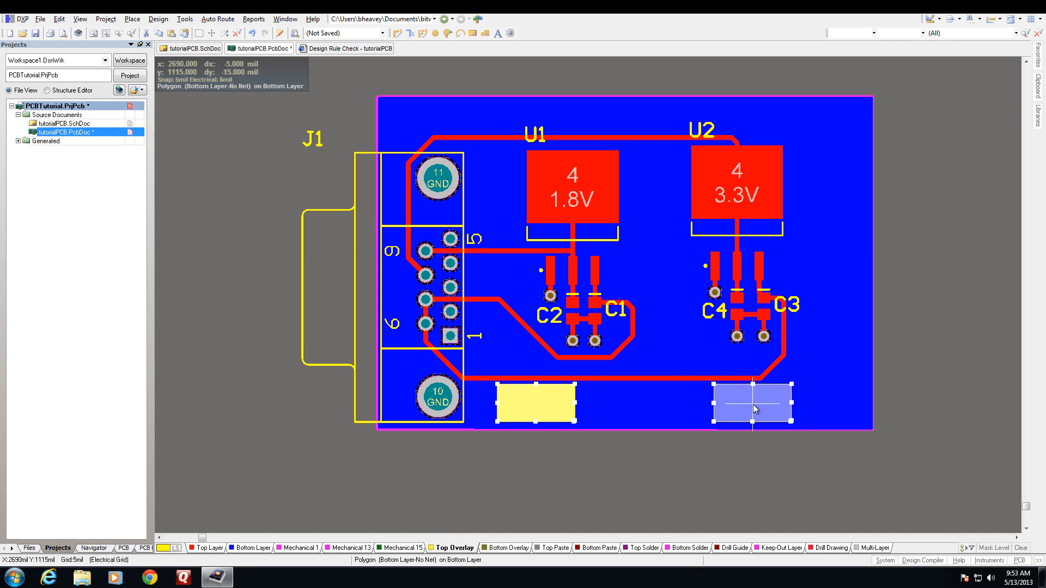
pyautogui.click(744, 407)
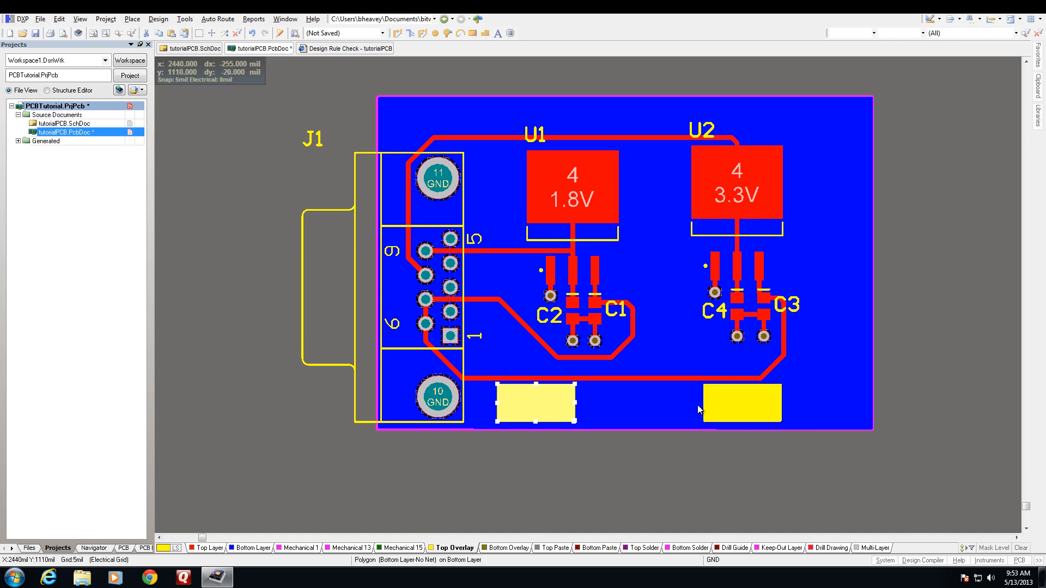
# Place a Top Overlay text string reading REV just to the right of the first rectangle.
pyautogui.press('p')
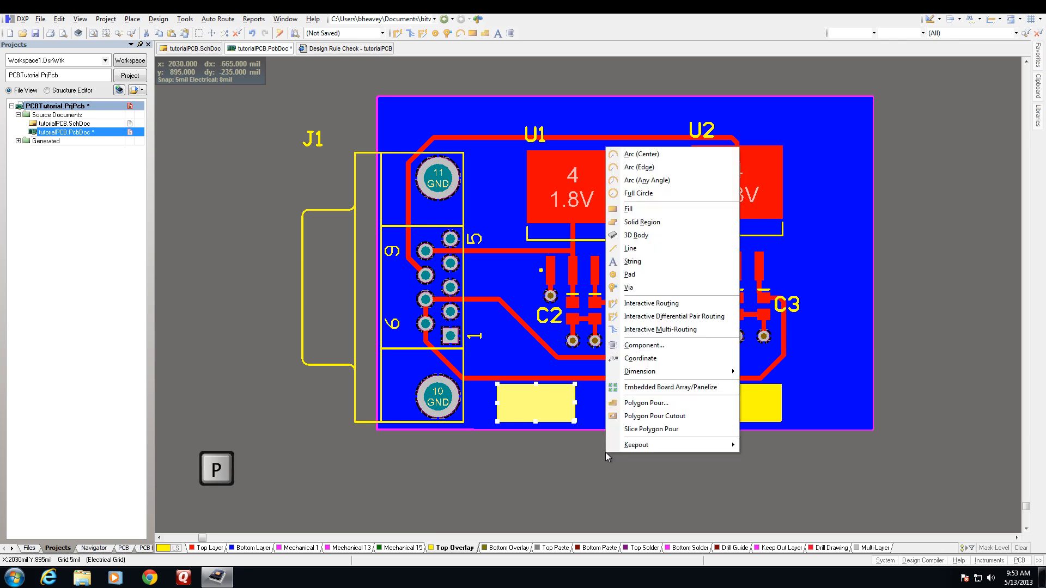
pyautogui.click(662, 262)
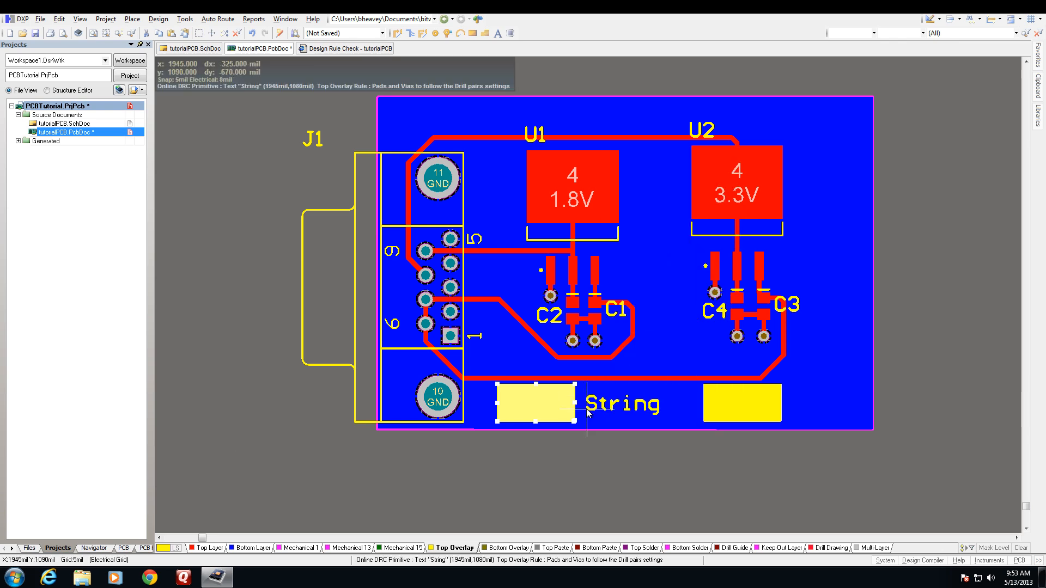
pyautogui.press('Tab')
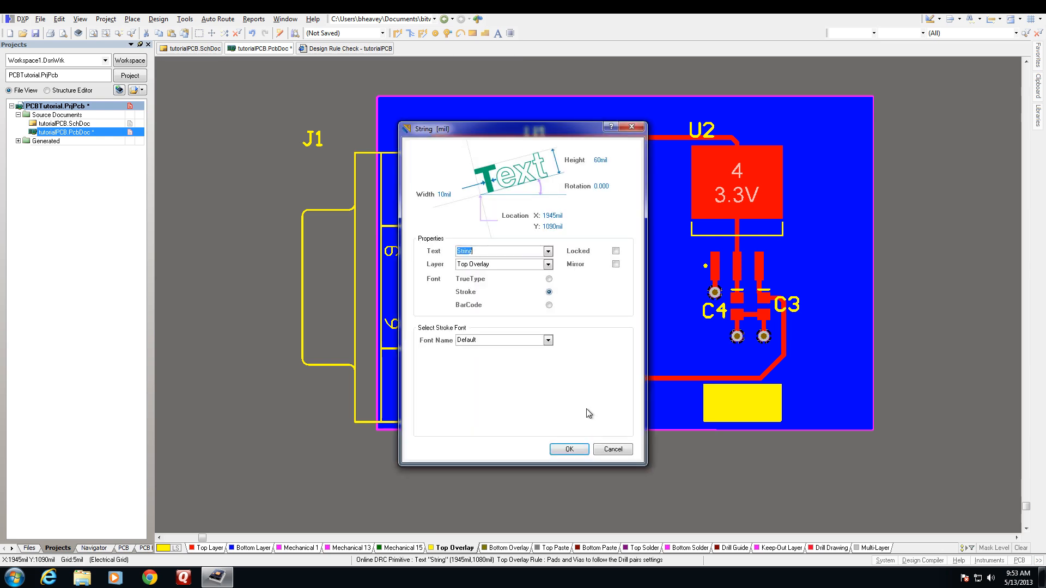
pyautogui.write('ReV')
pyautogui.click(568, 449)
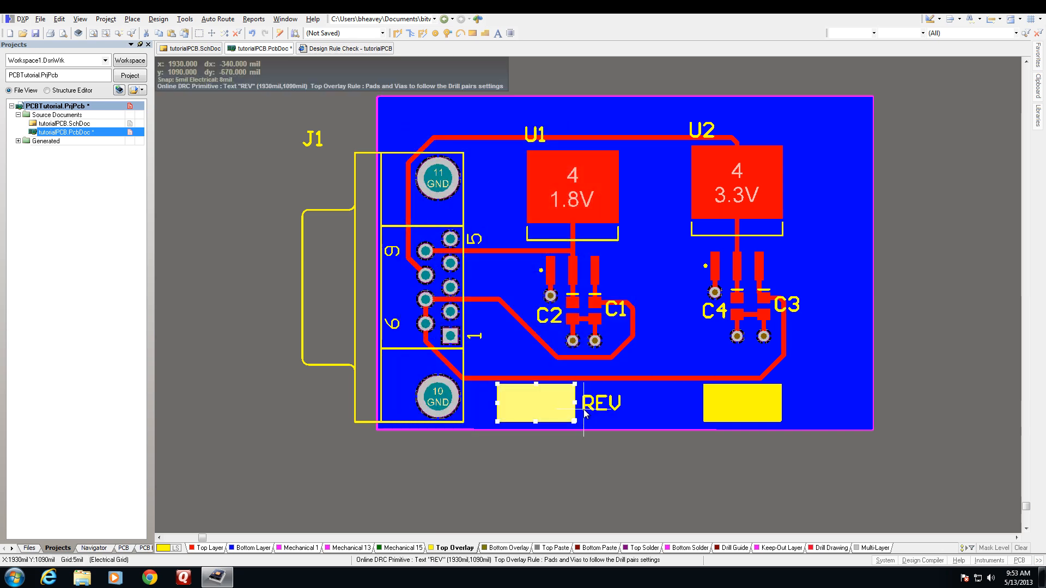
pyautogui.click(585, 414)
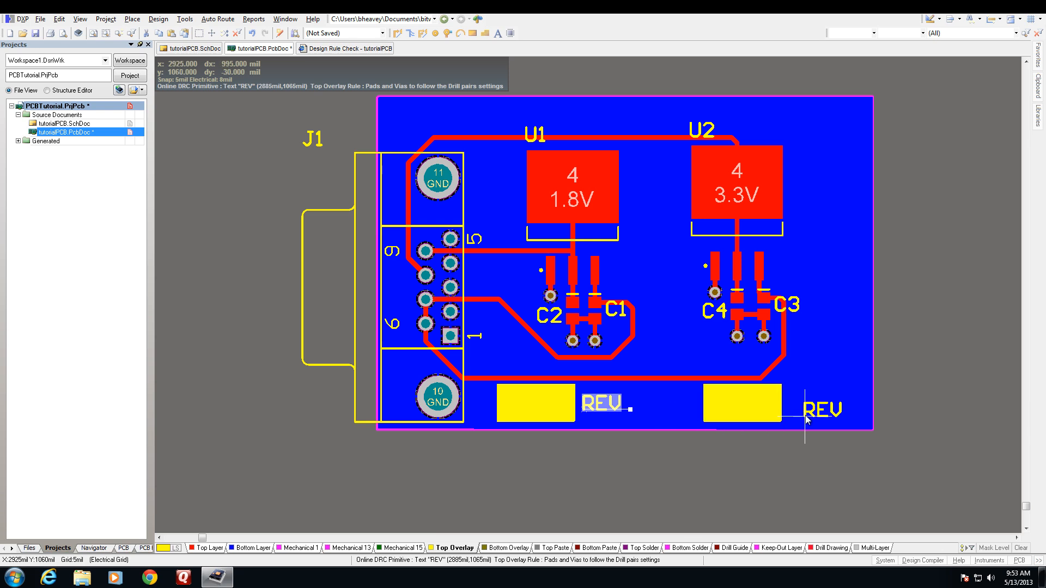
# Place a second Top Overlay text string reading S/N just to the right of the rectangle below C3.
pyautogui.press('Tab')
pyautogui.write('S')
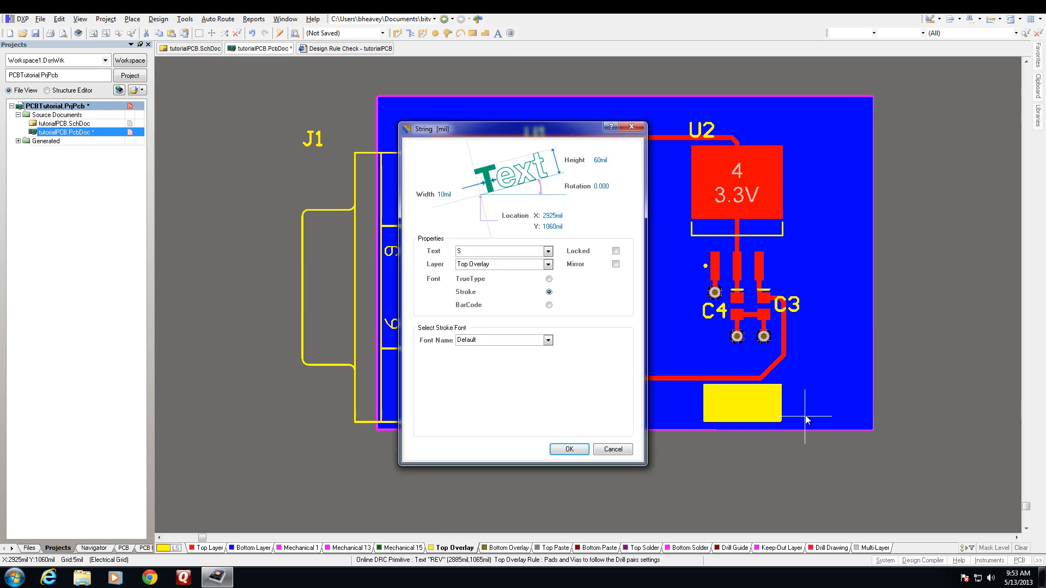
pyautogui.press('Return')
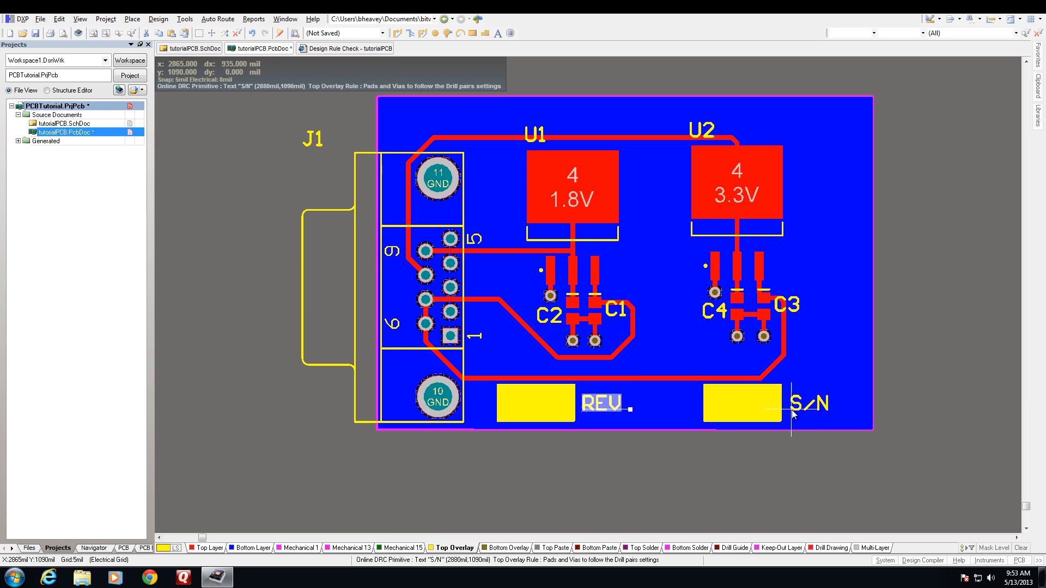
pyautogui.click(791, 408)
pyautogui.rightClick(770, 455)
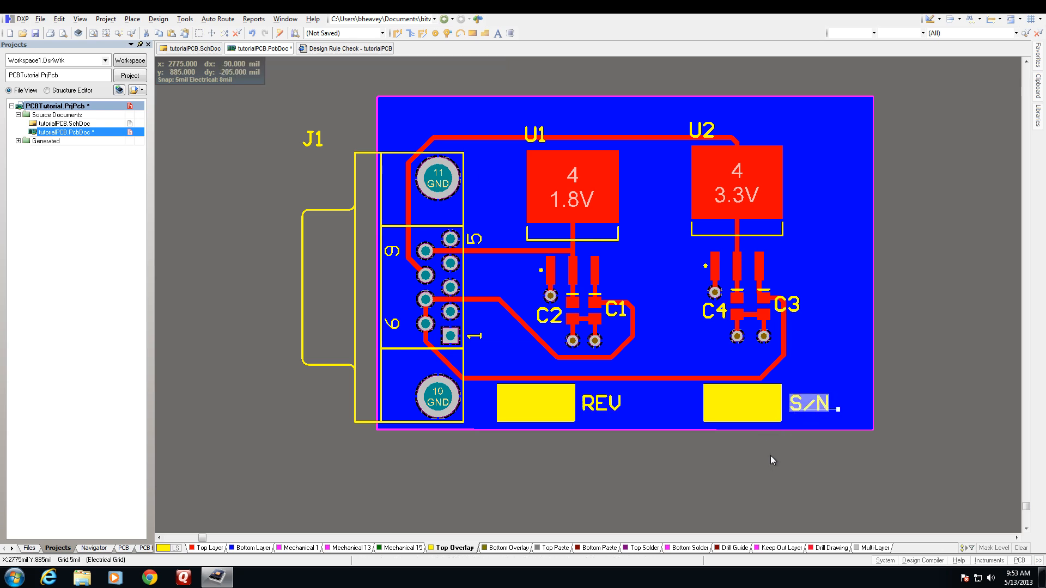
pyautogui.click(737, 462)
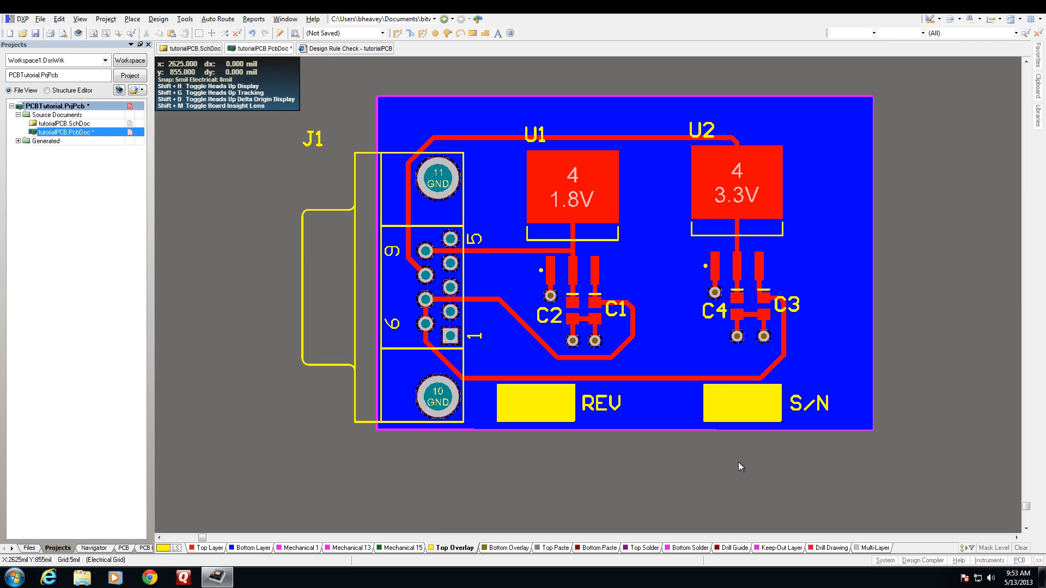
# Move the J1 designator onto the board, above and slightly left of mounting pad 11.
pyautogui.moveTo(312, 141); pyautogui.dragTo(397, 142)
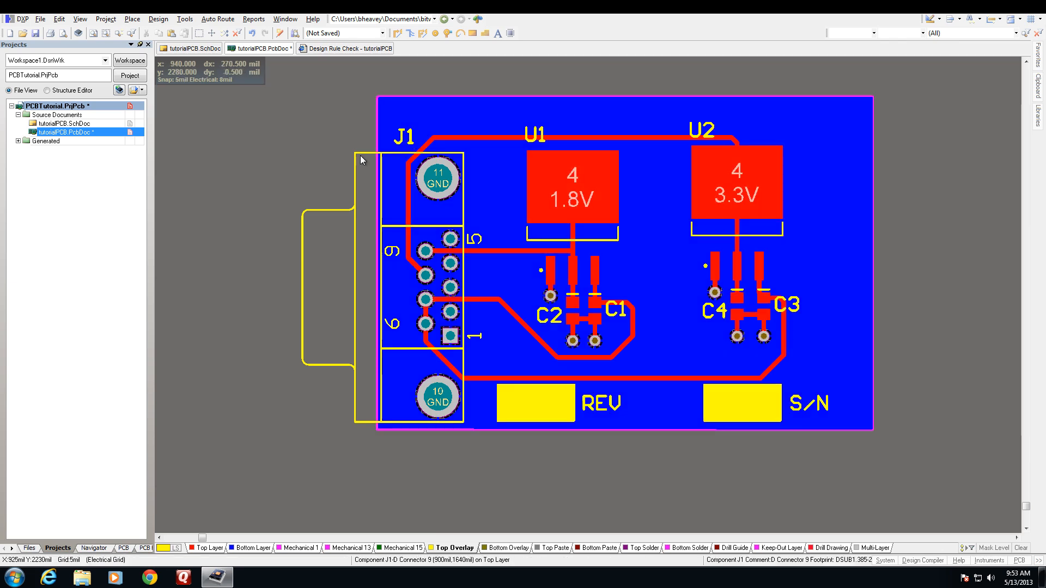